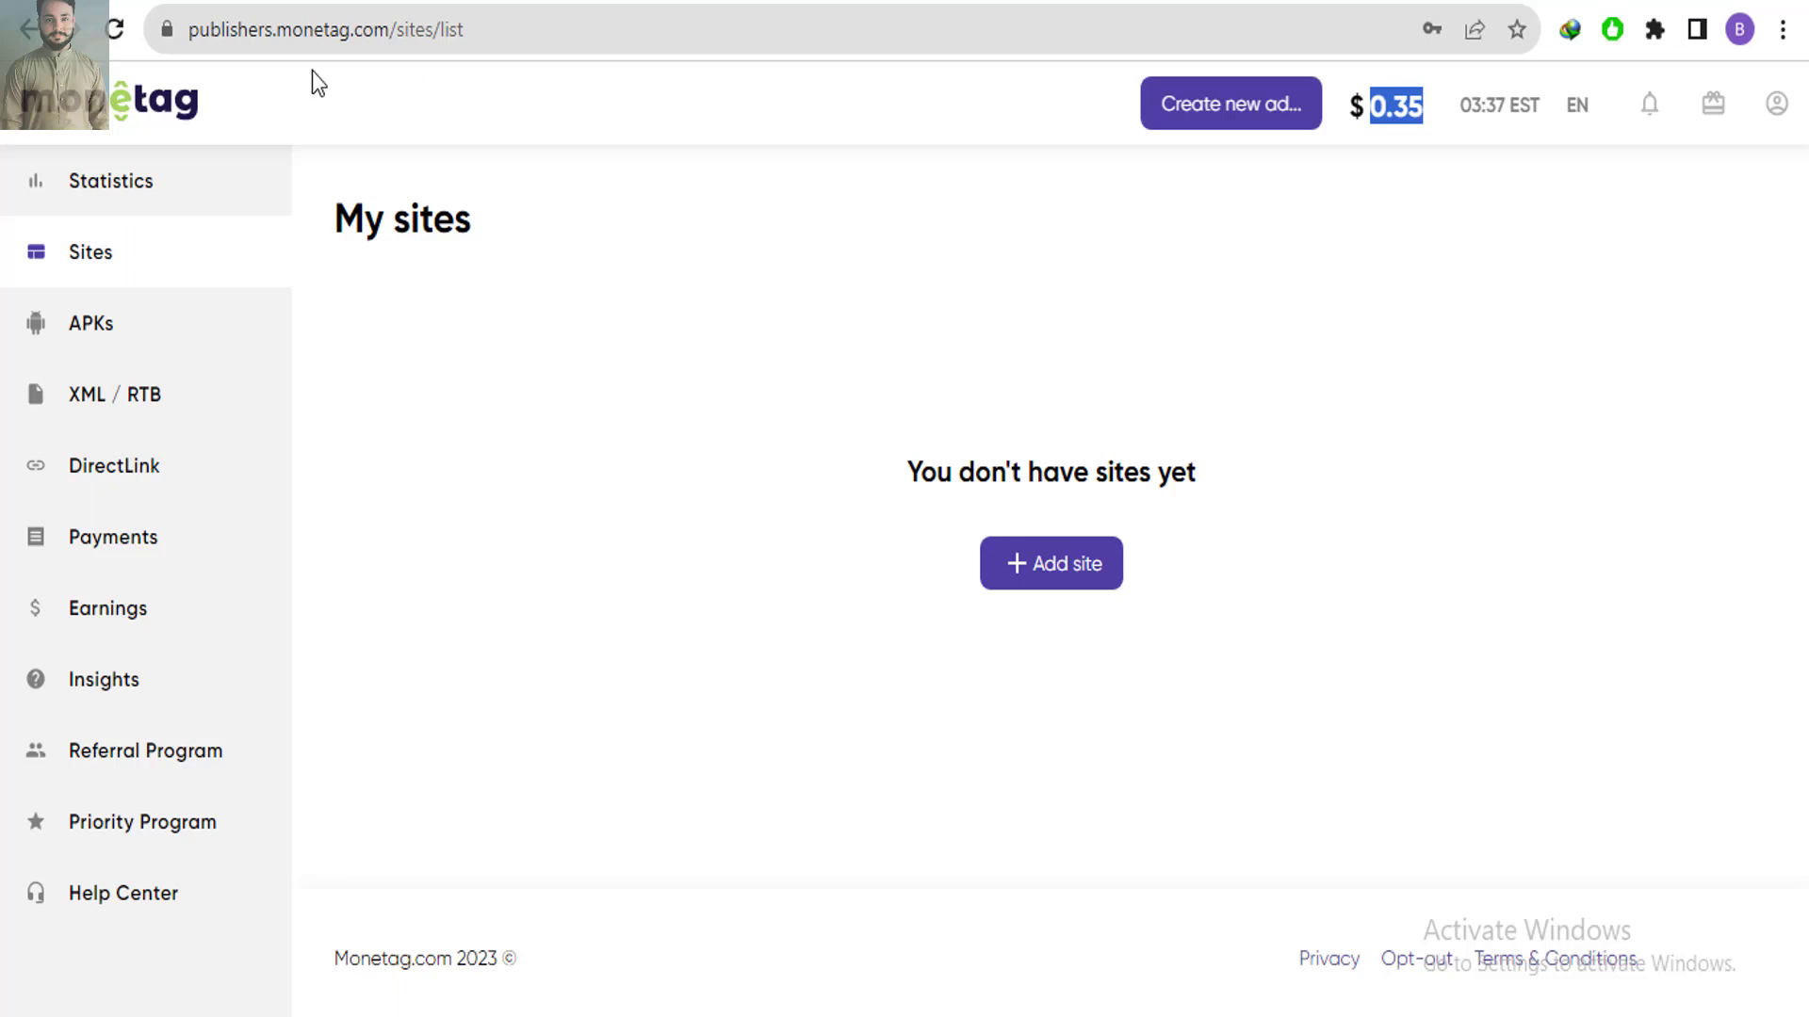
Open the DirectLink list in Monetag and reload the page
click(401, 320)
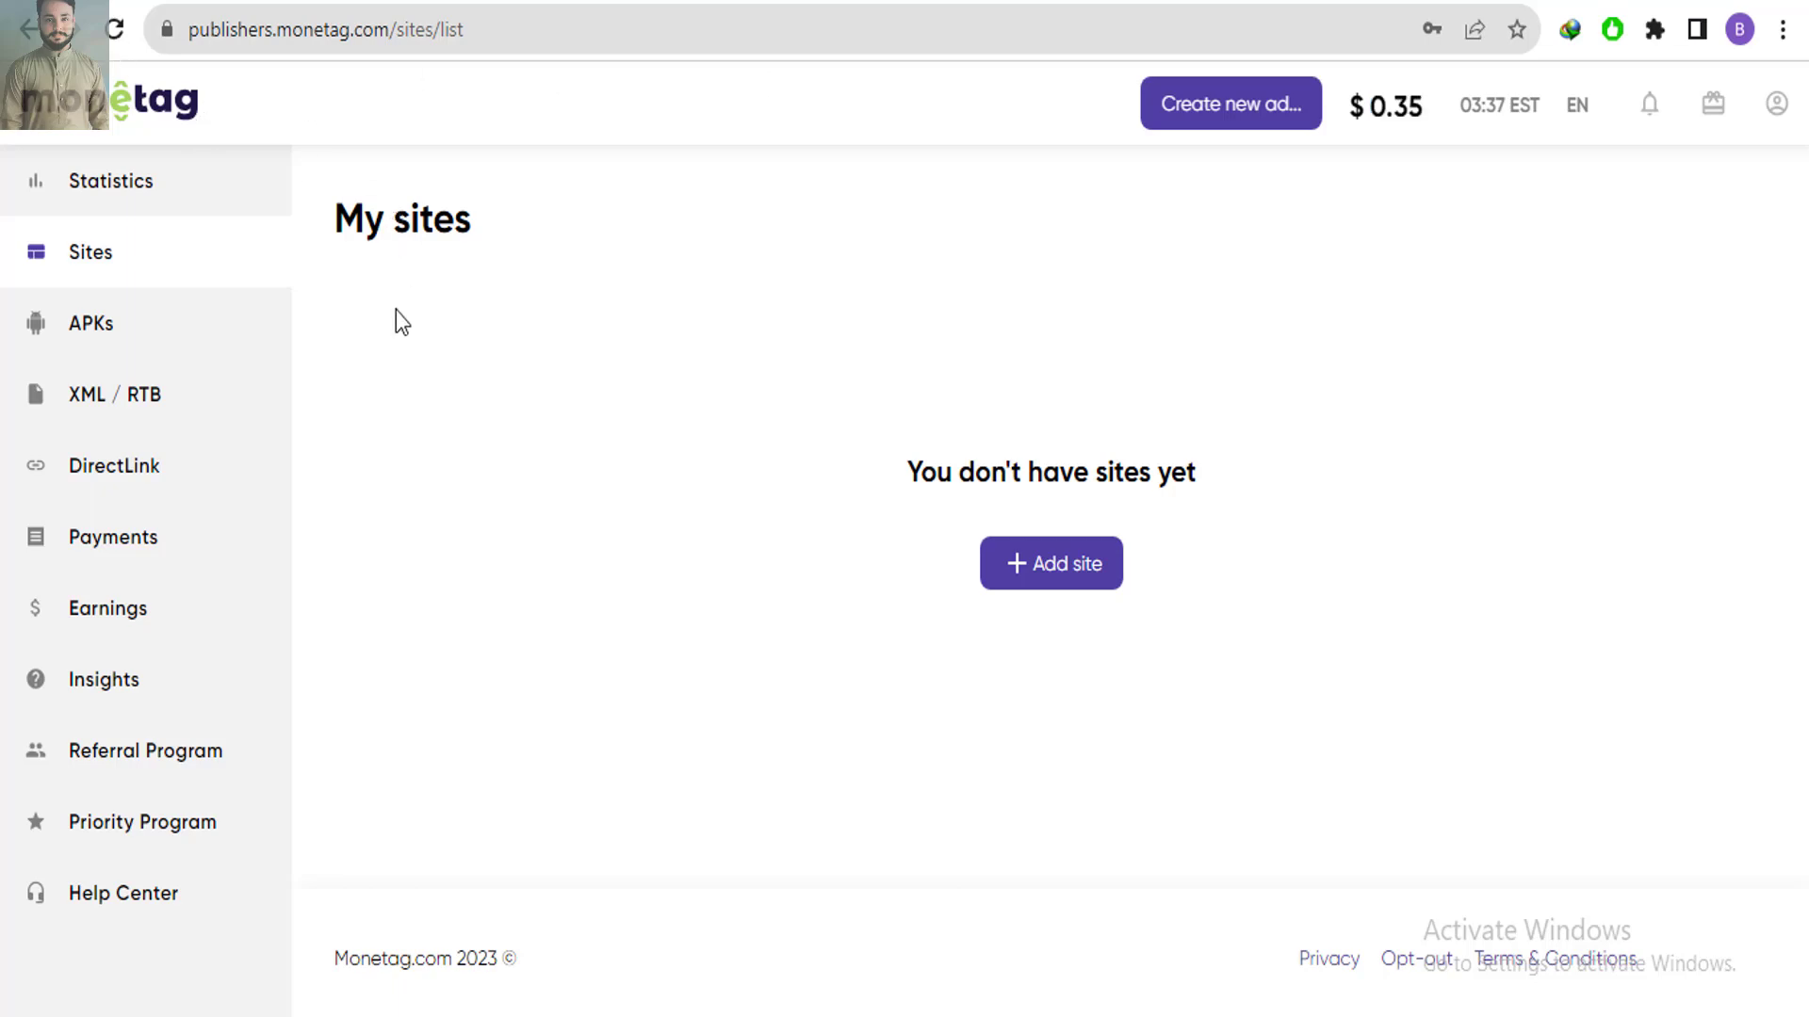
click(108, 498)
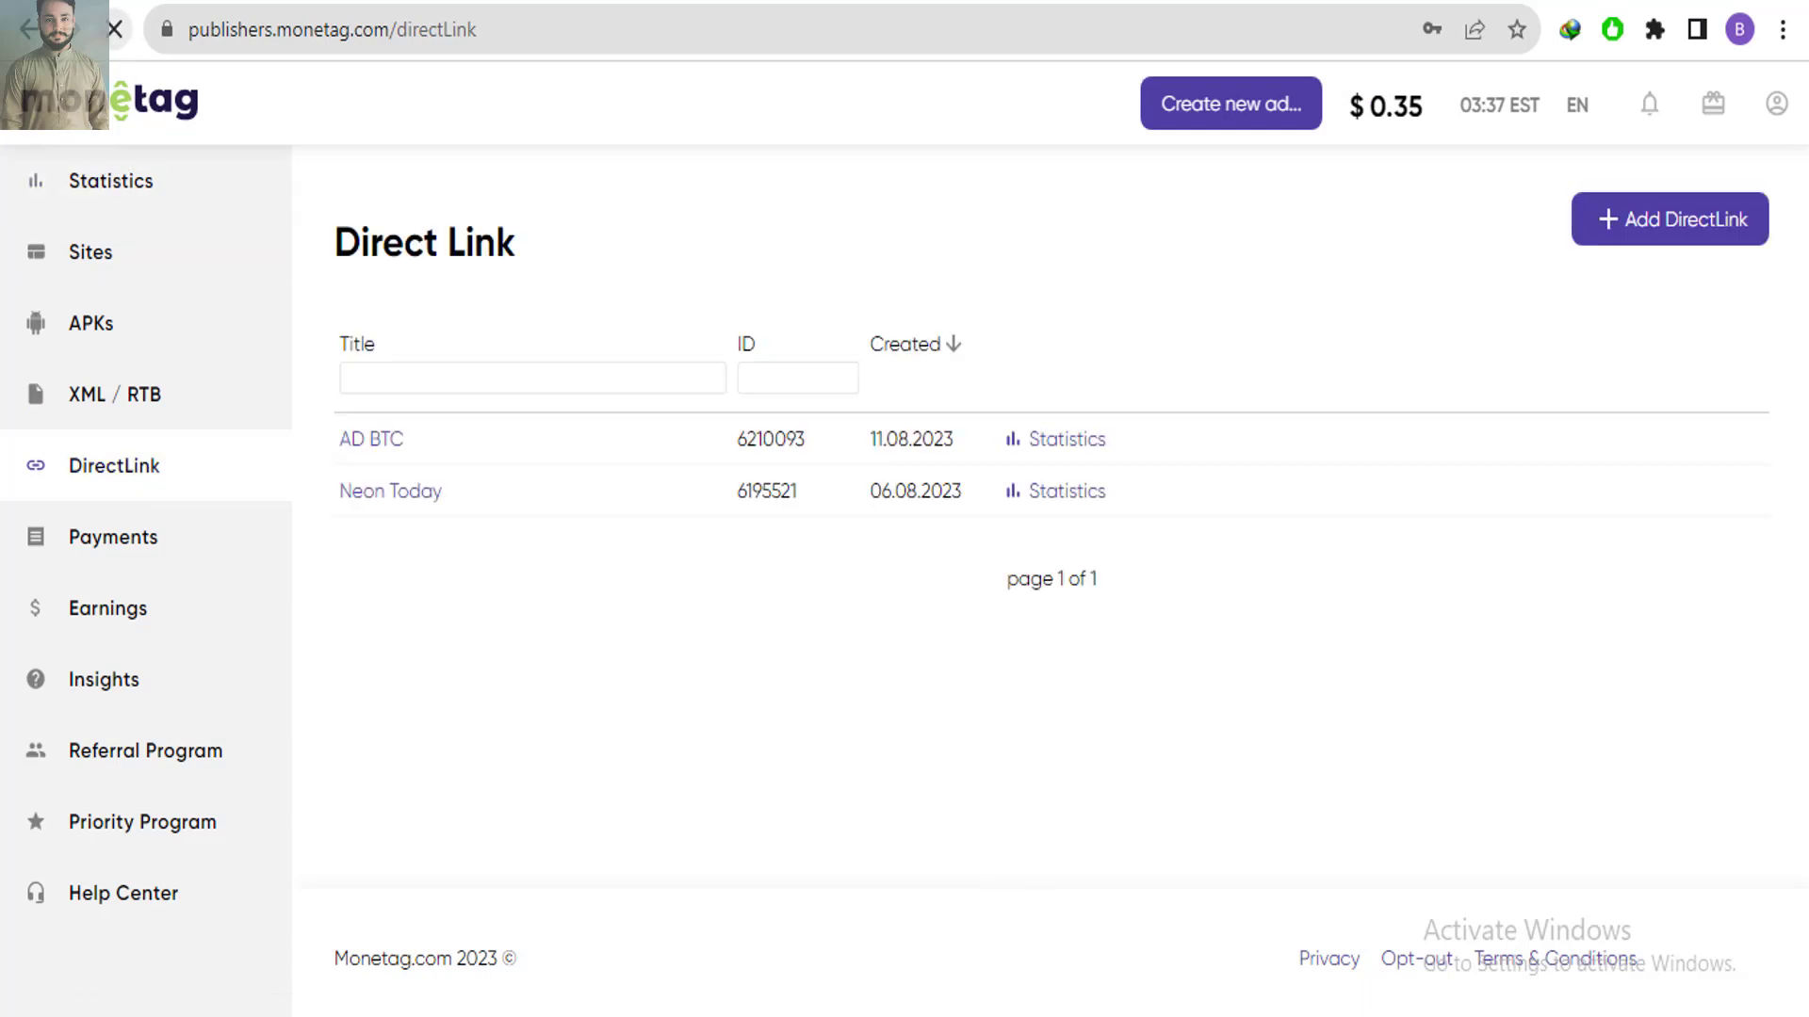
click(117, 38)
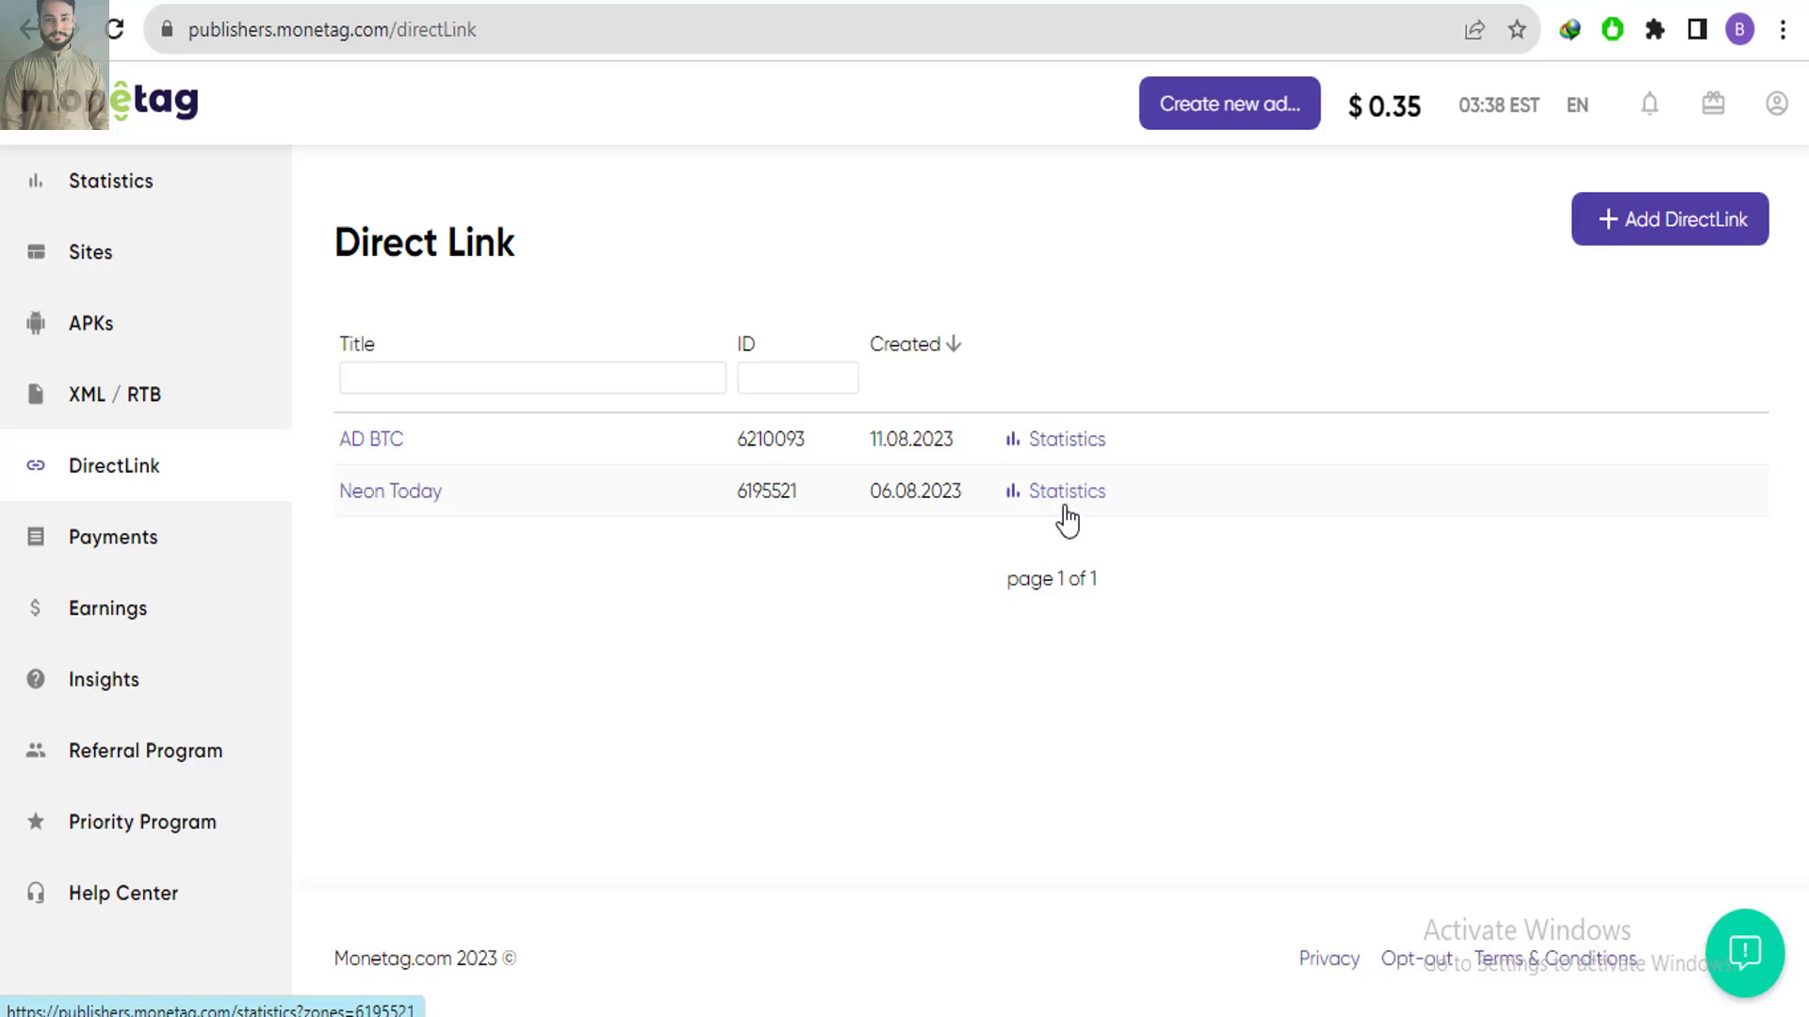
Open the statistics of the Neon Today direct link and examine its total impressions, profit and daily CPM values
click(1022, 507)
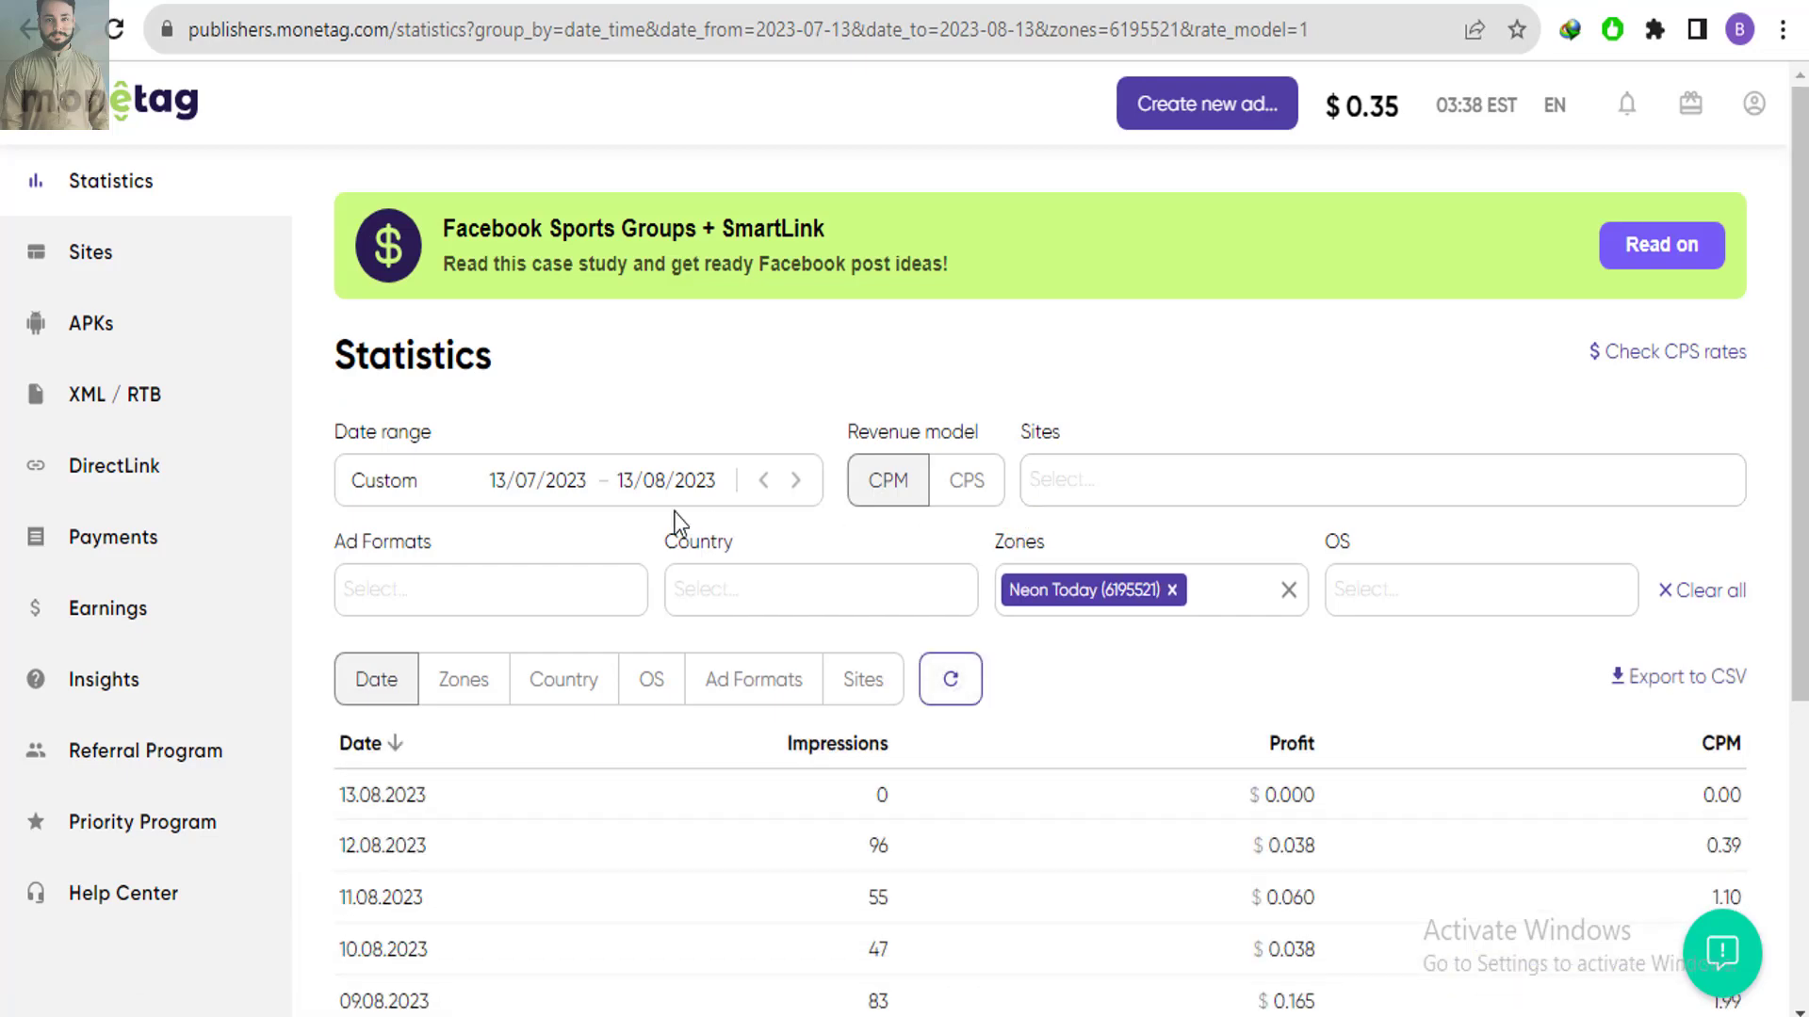
scroll(678, 517, down, 3)
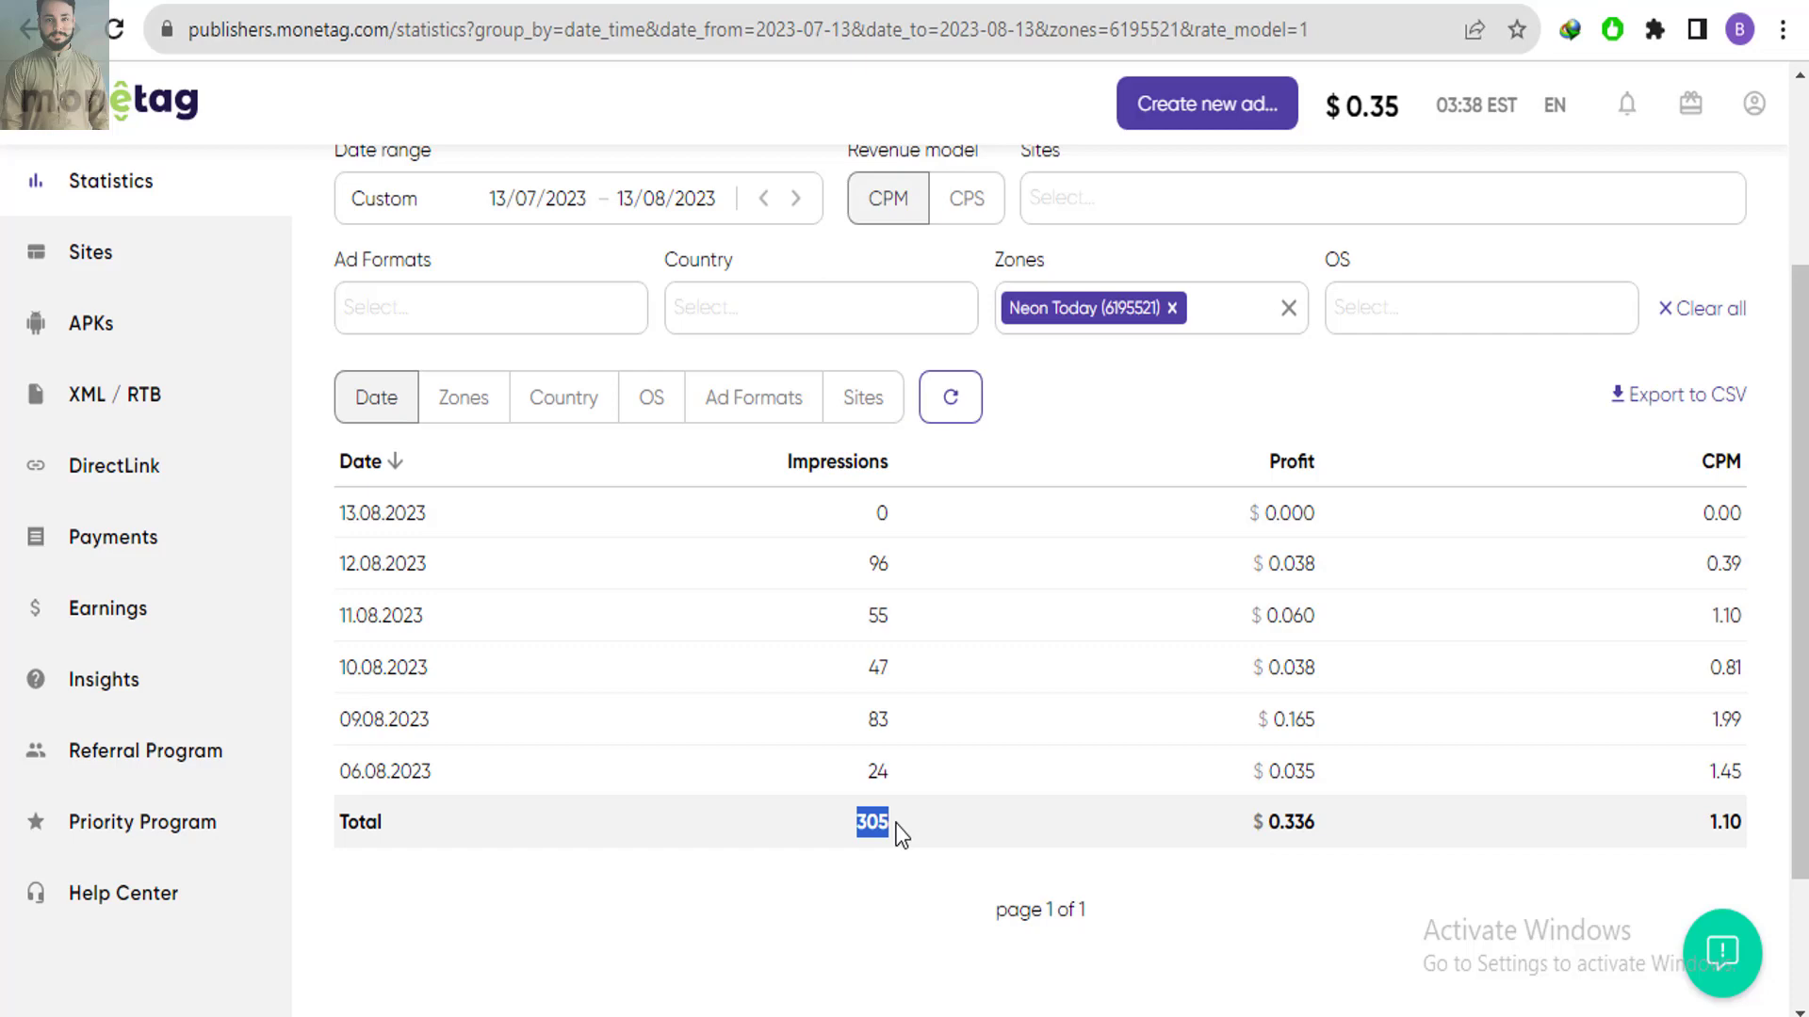
drag(1268, 822, 1305, 825)
drag(1710, 822, 1744, 822)
drag(1710, 770, 1746, 786)
drag(1714, 724, 1742, 617)
click(801, 867)
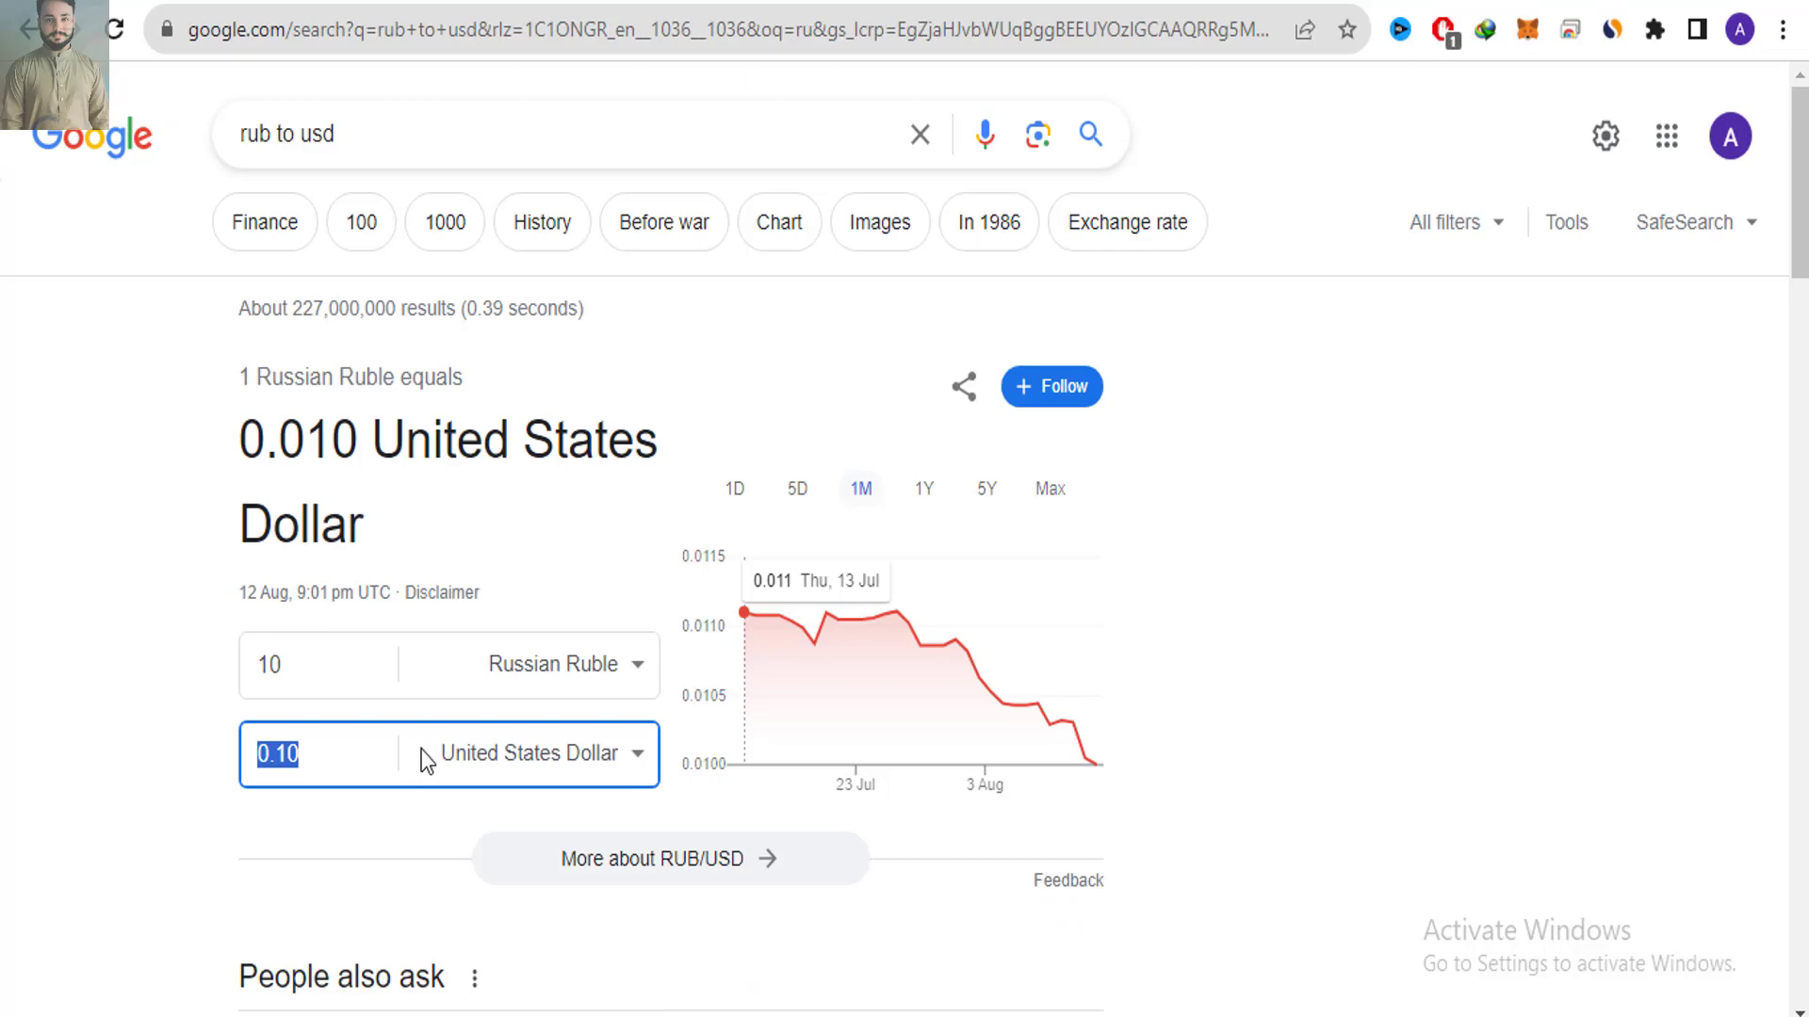
Switch to the Neon dashboard, open the Buy credits page and highlight the amount of the 1000-credit package
click(311, 188)
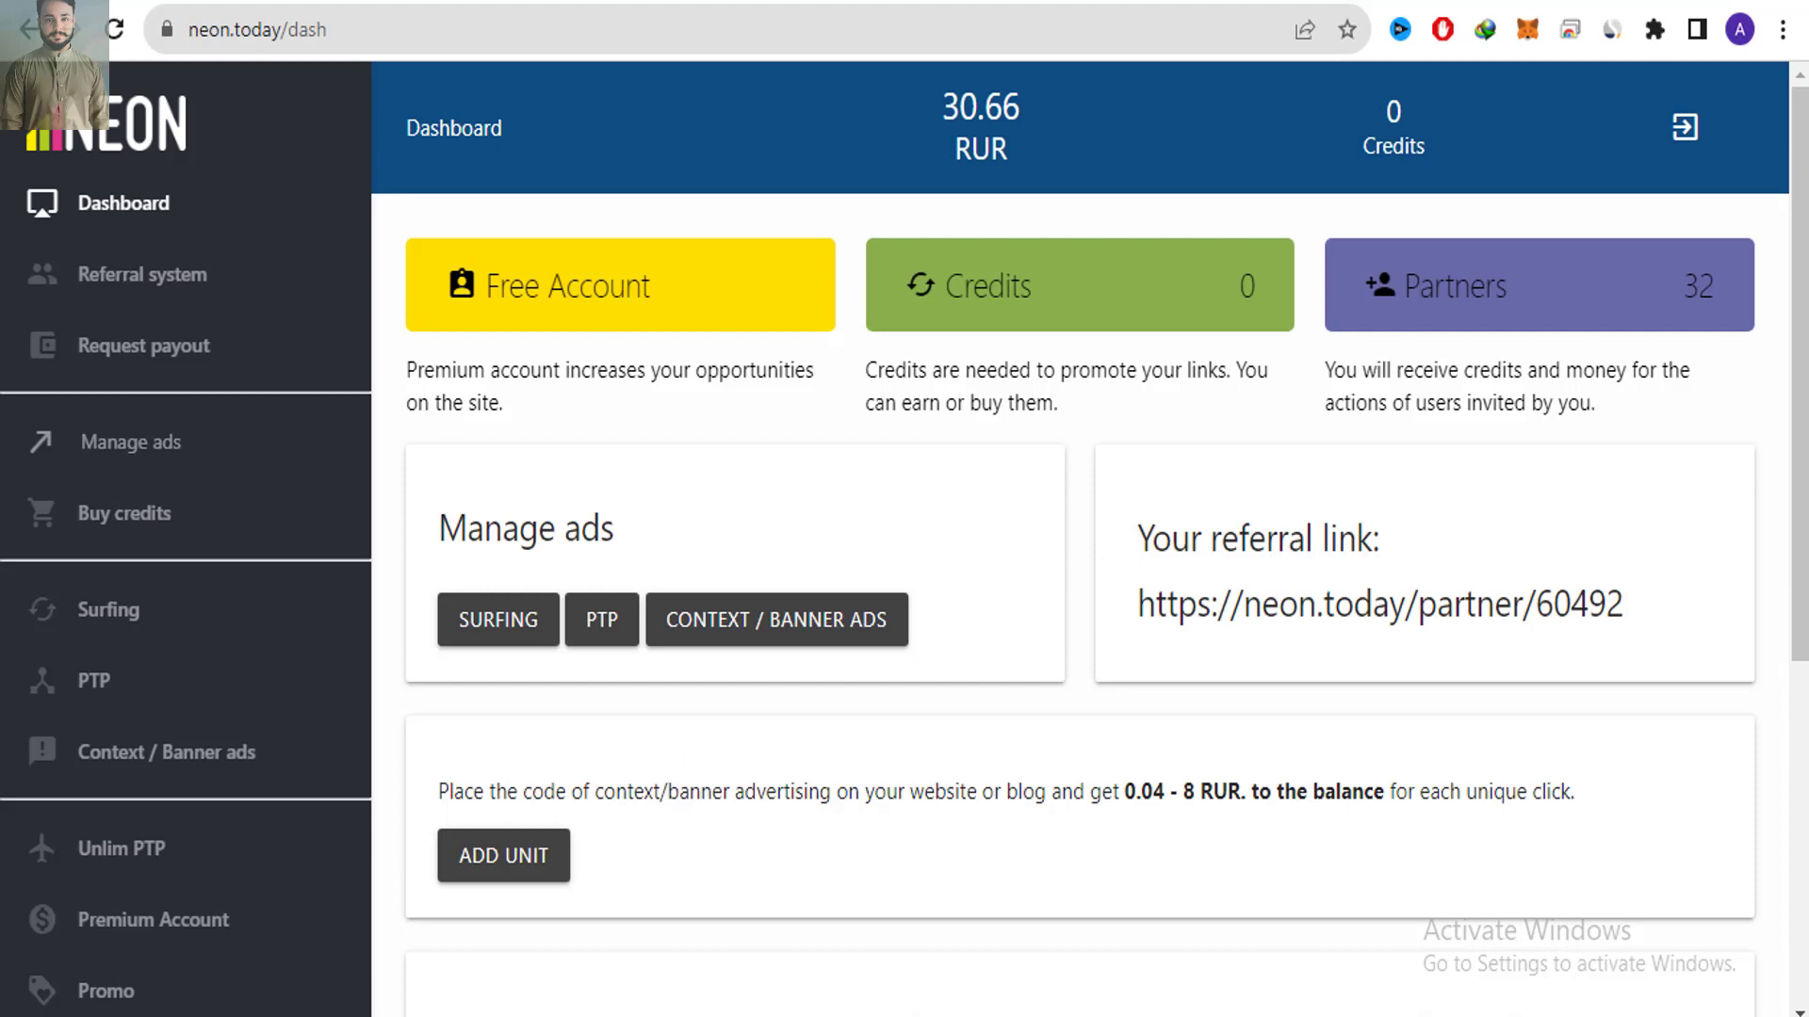
click(102, 539)
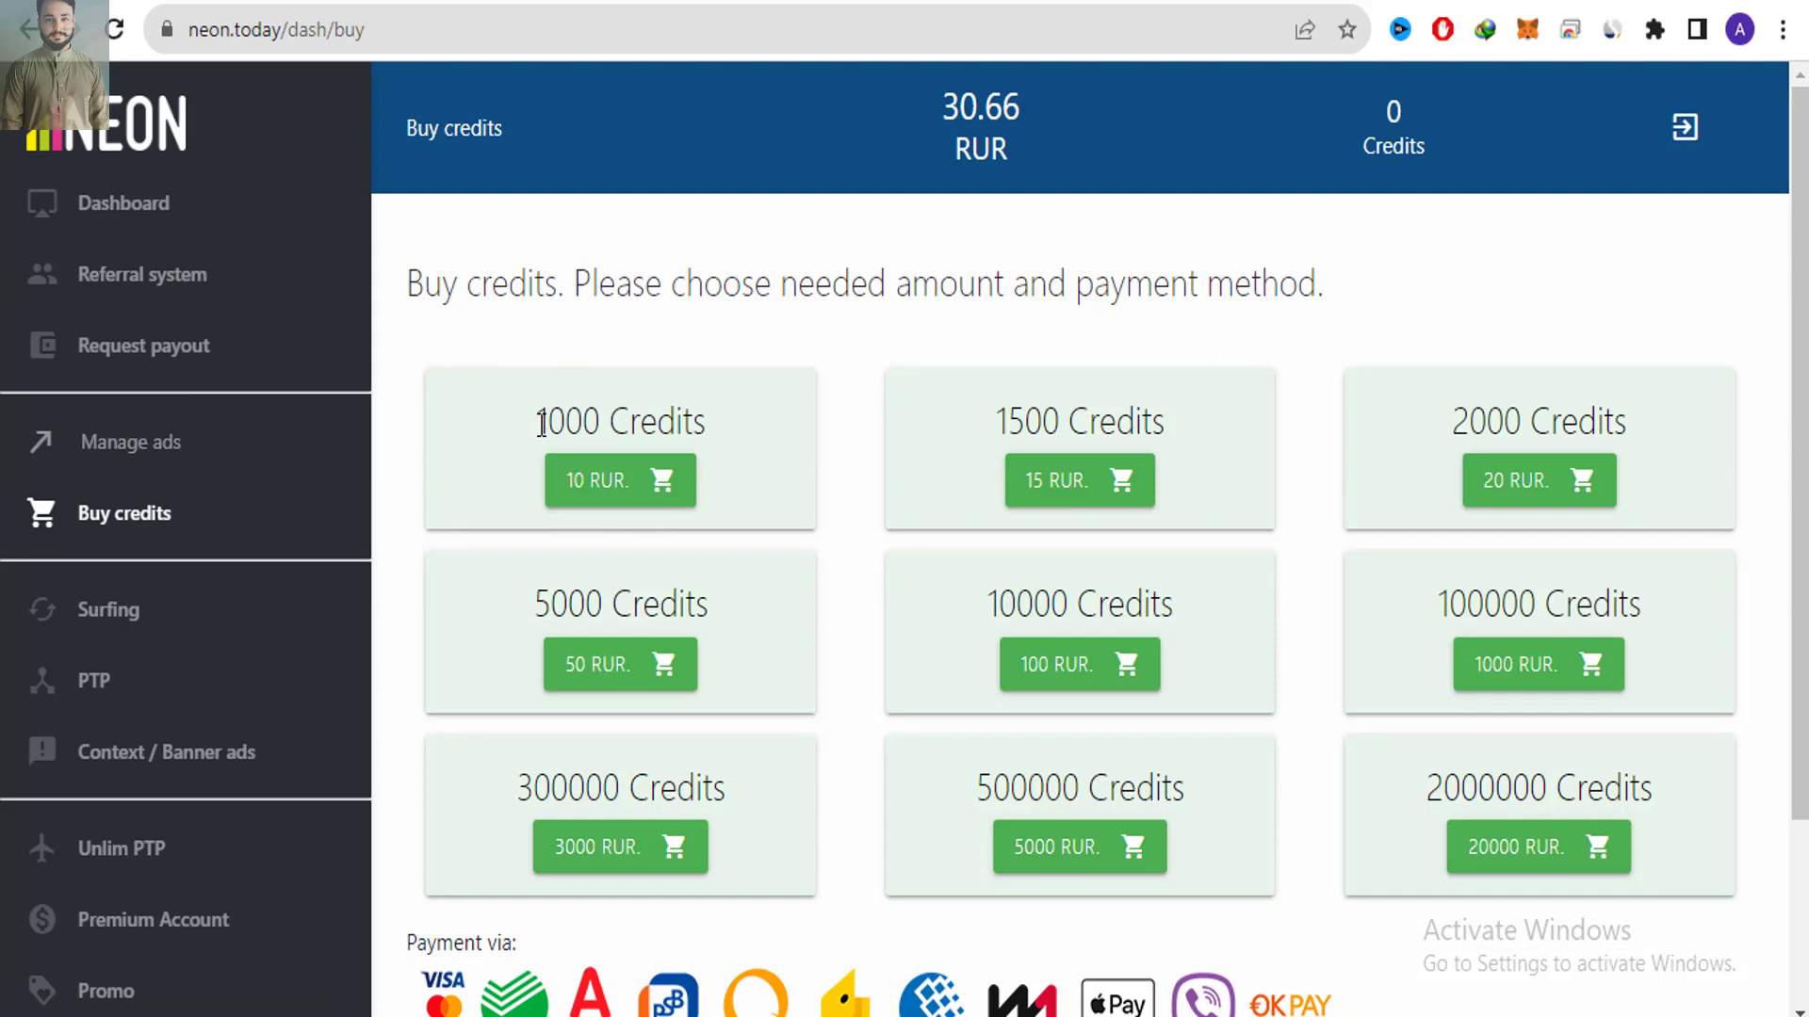
drag(542, 424, 608, 421)
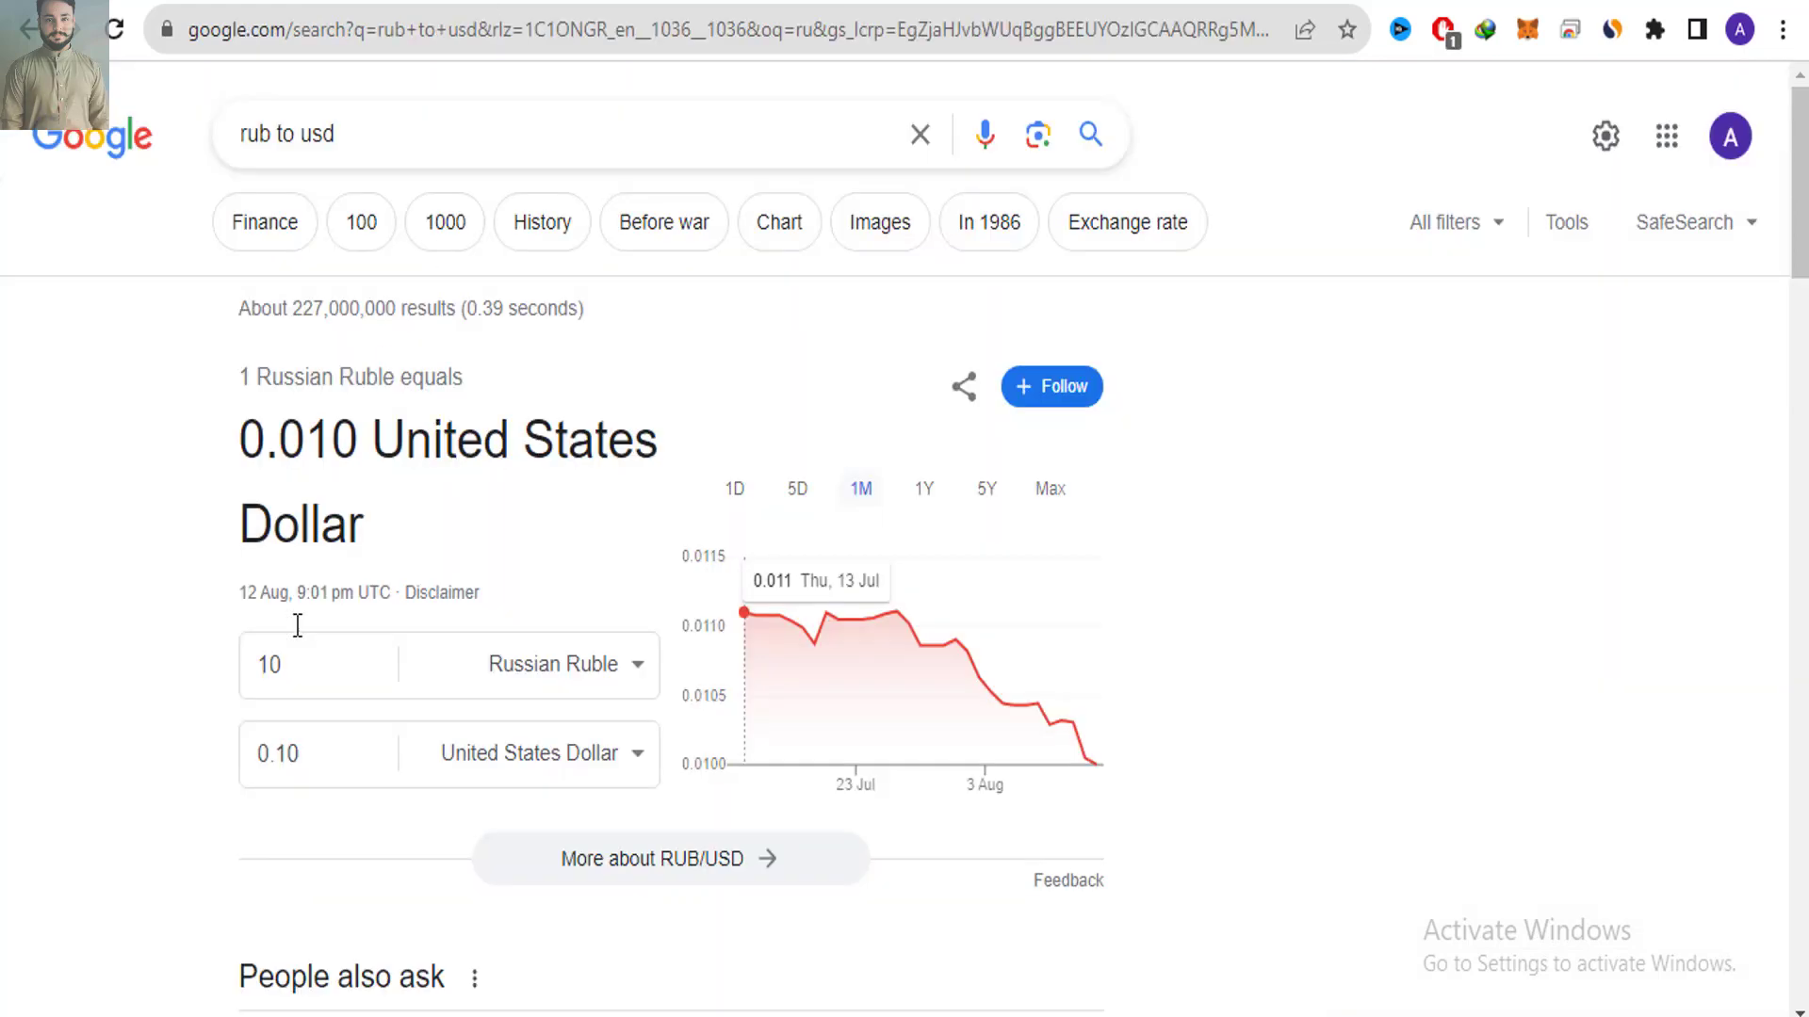
Check the US dollar equivalent of 10 Russian rubles in the Google currency converter
click(278, 664)
click(323, 765)
drag(295, 755, 256, 754)
click(104, 759)
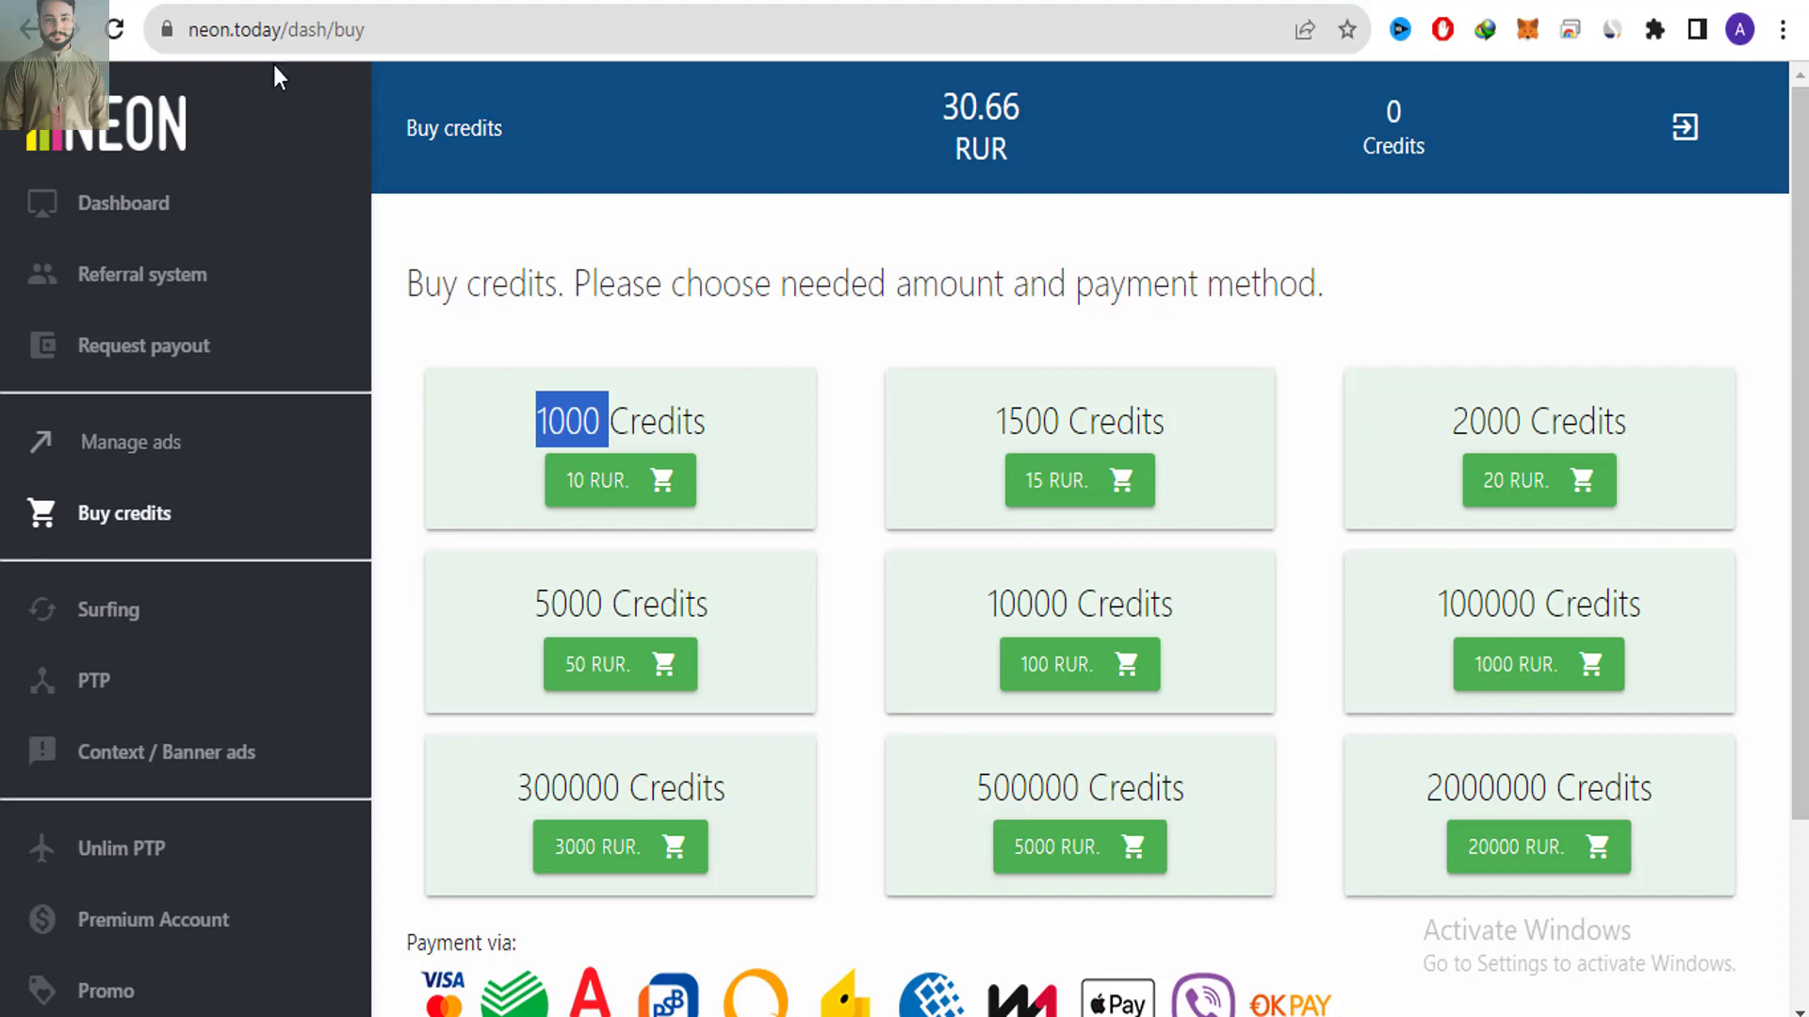
Return to Neon and open the management page for PTP ads
click(389, 321)
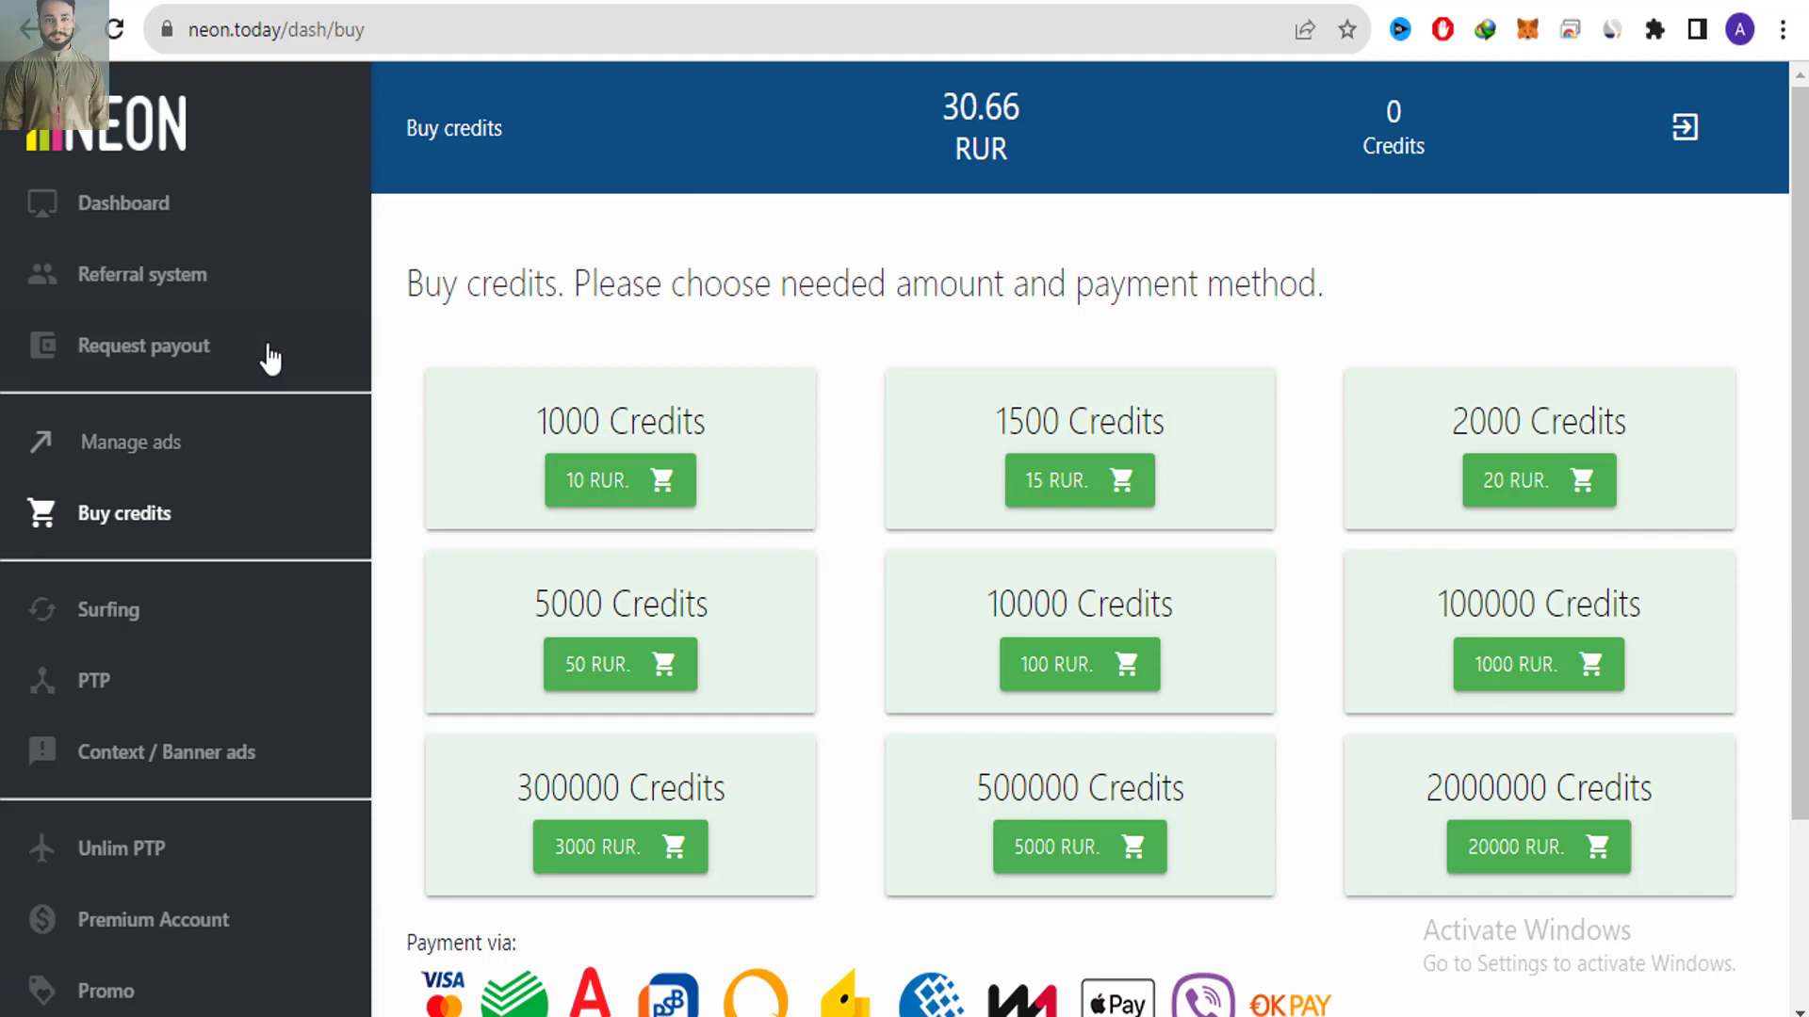
click(202, 438)
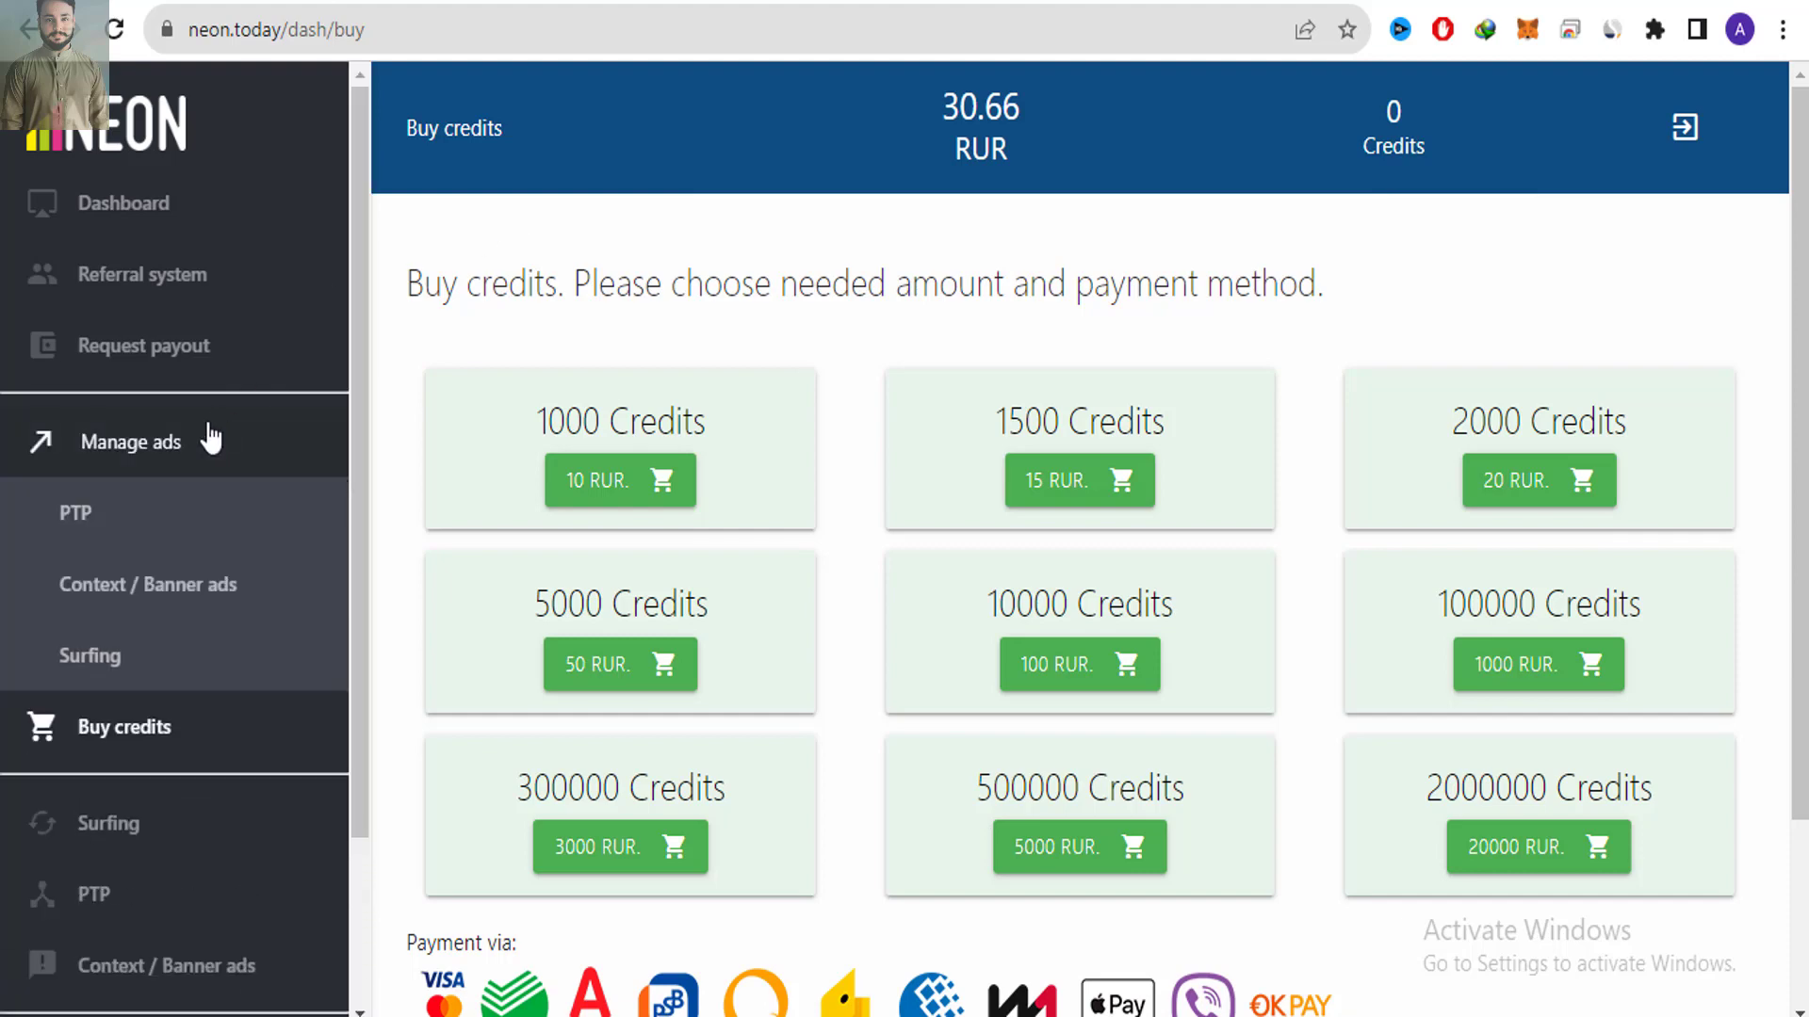
click(122, 534)
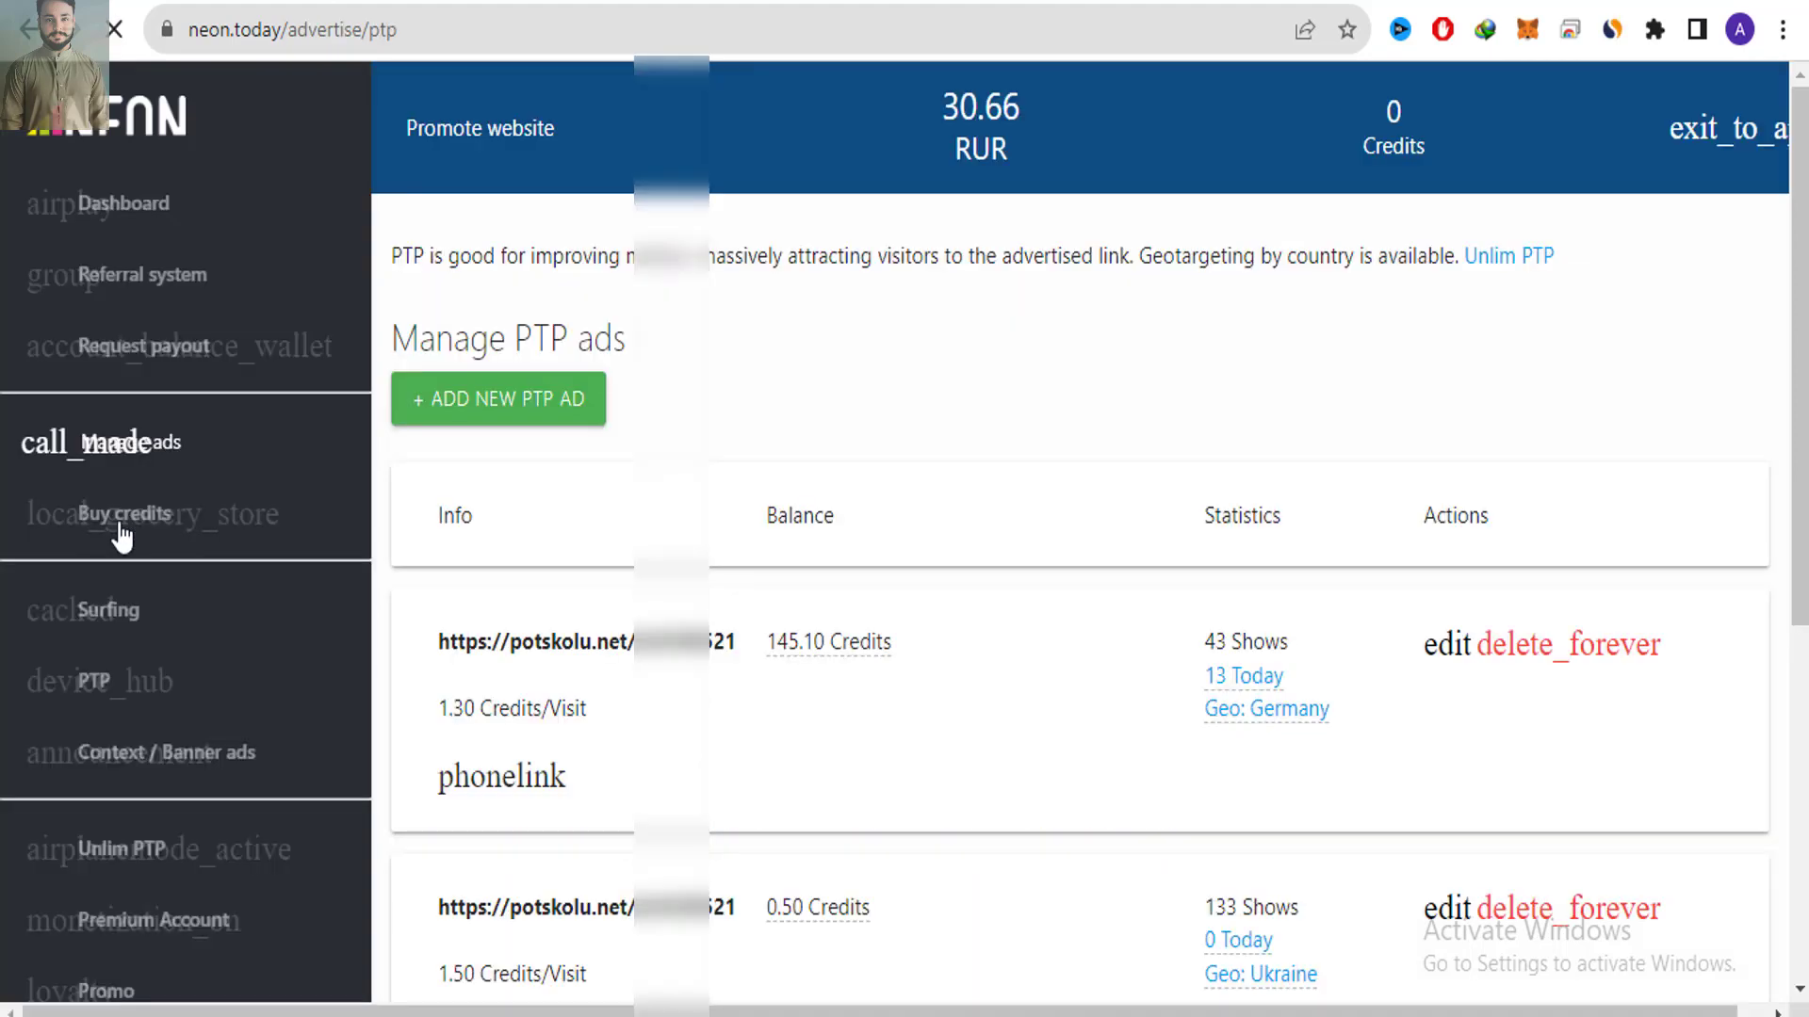
Examine the number of shows for the USA, Ukraine and Germany PTP ads
scroll(1084, 537, down, 5)
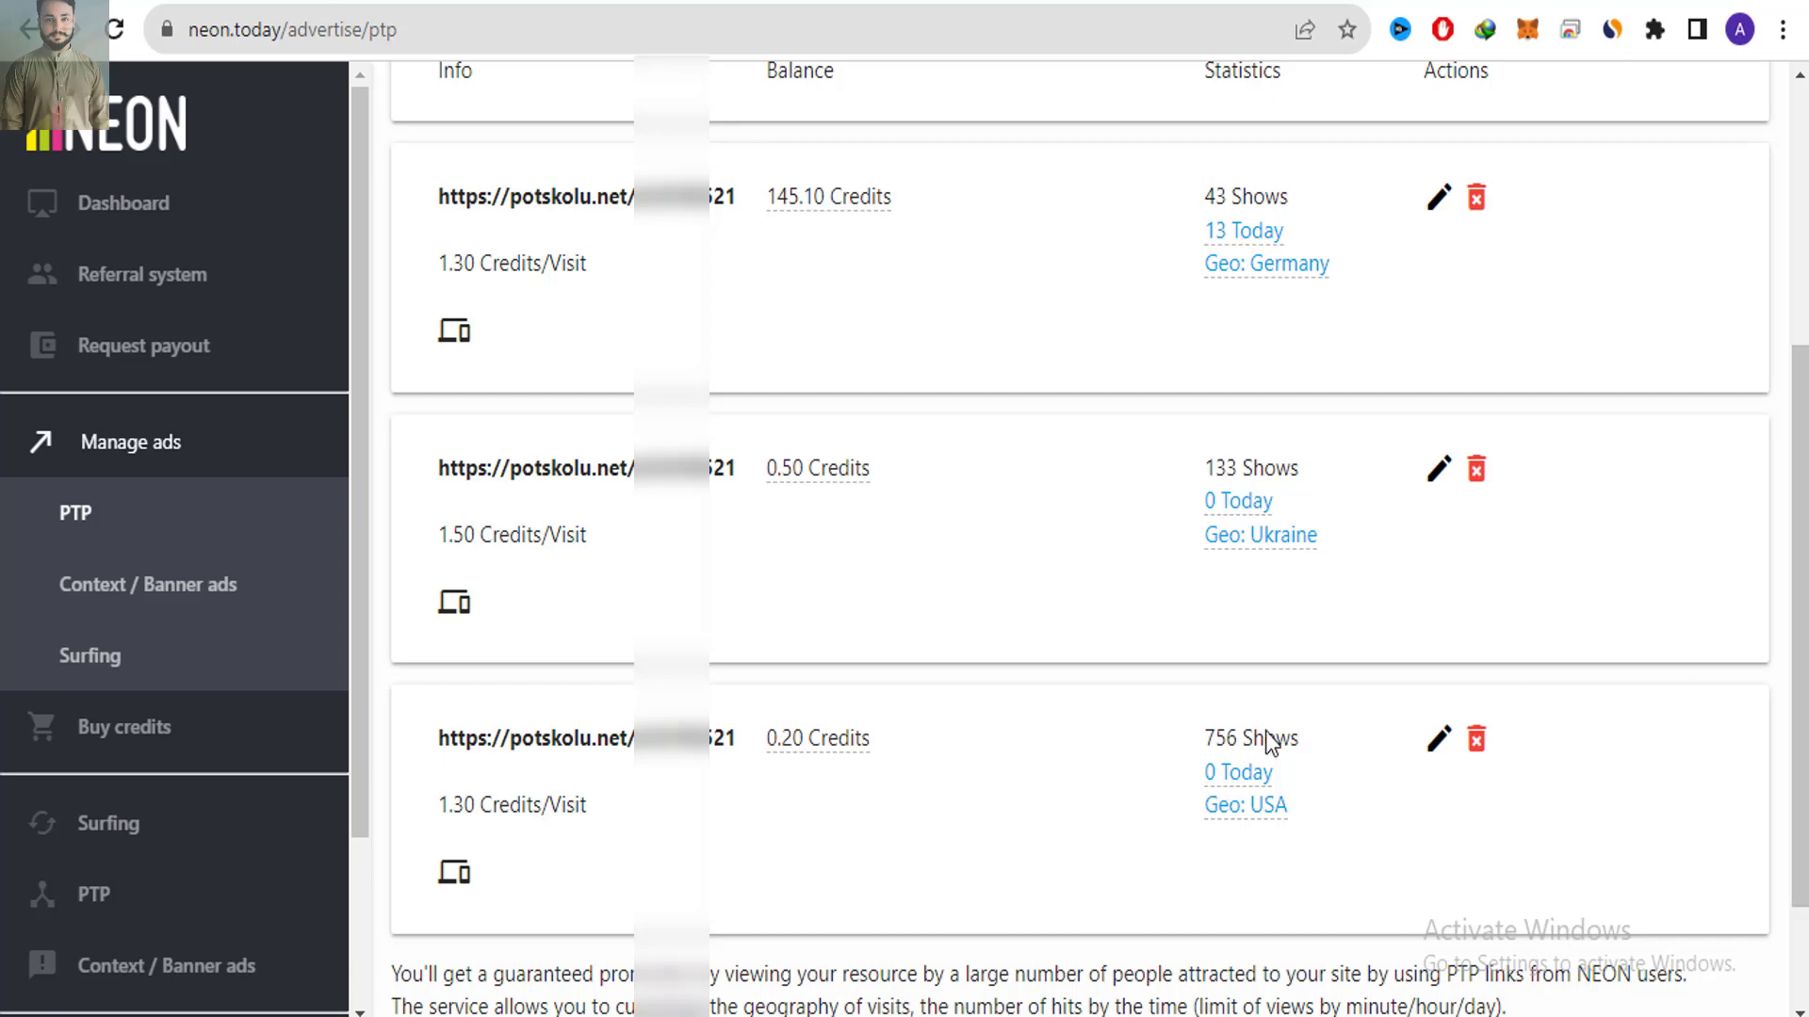
drag(1205, 741, 1238, 744)
click(1238, 744)
drag(1225, 462, 1238, 467)
drag(1208, 193, 1227, 191)
drag(1206, 739, 1240, 738)
Compare the credits-per-visit rates of the USA, Germany and Ukraine PTP ads
click(447, 802)
double_click(446, 803)
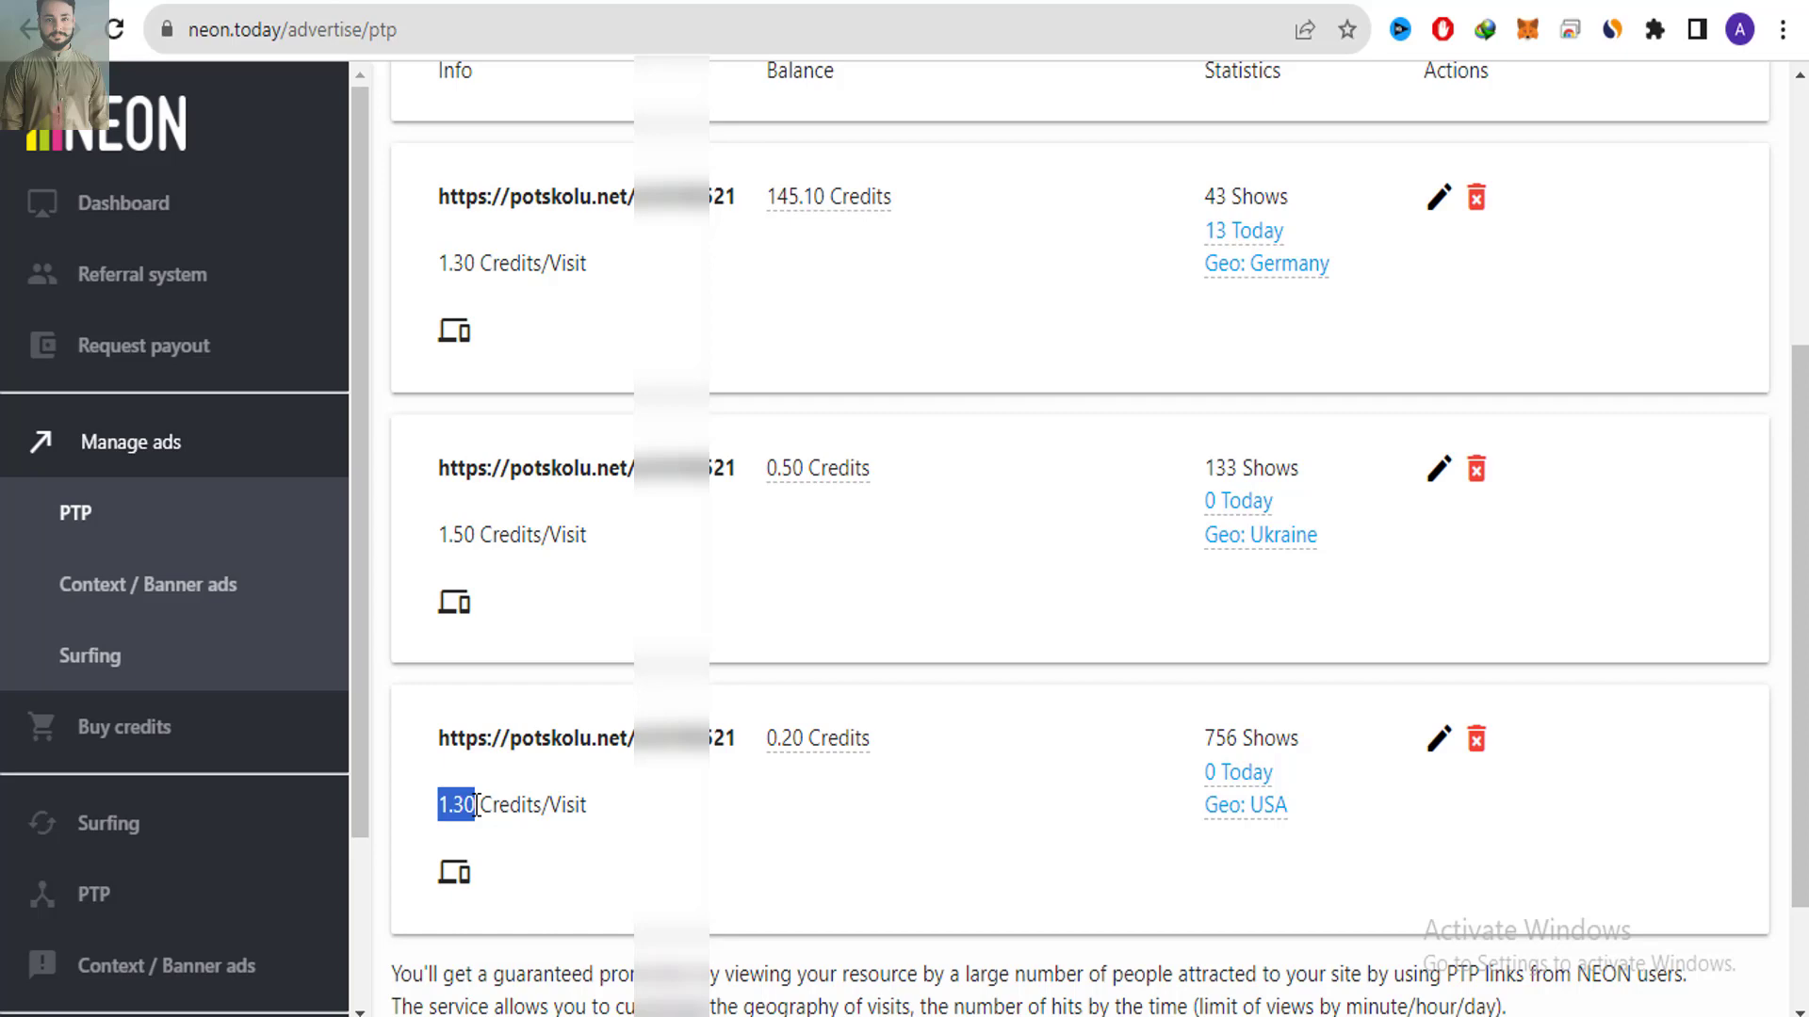
click(534, 705)
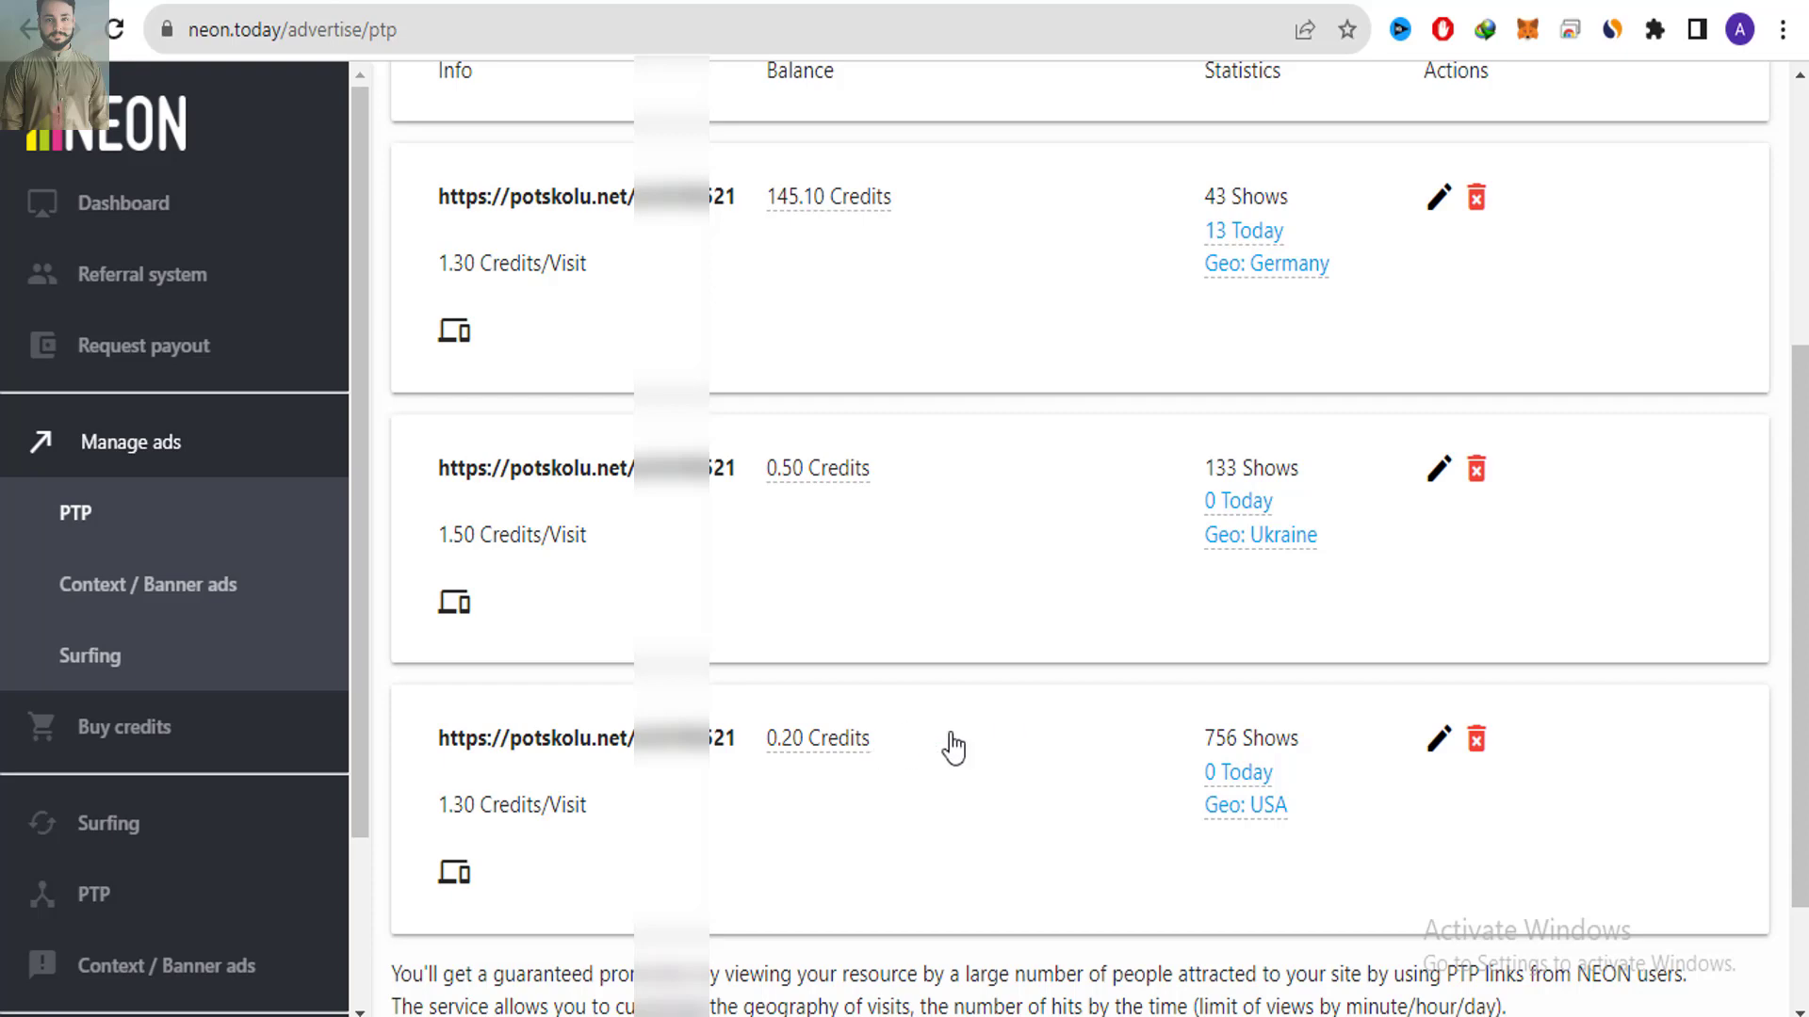
mouse_move(954, 747)
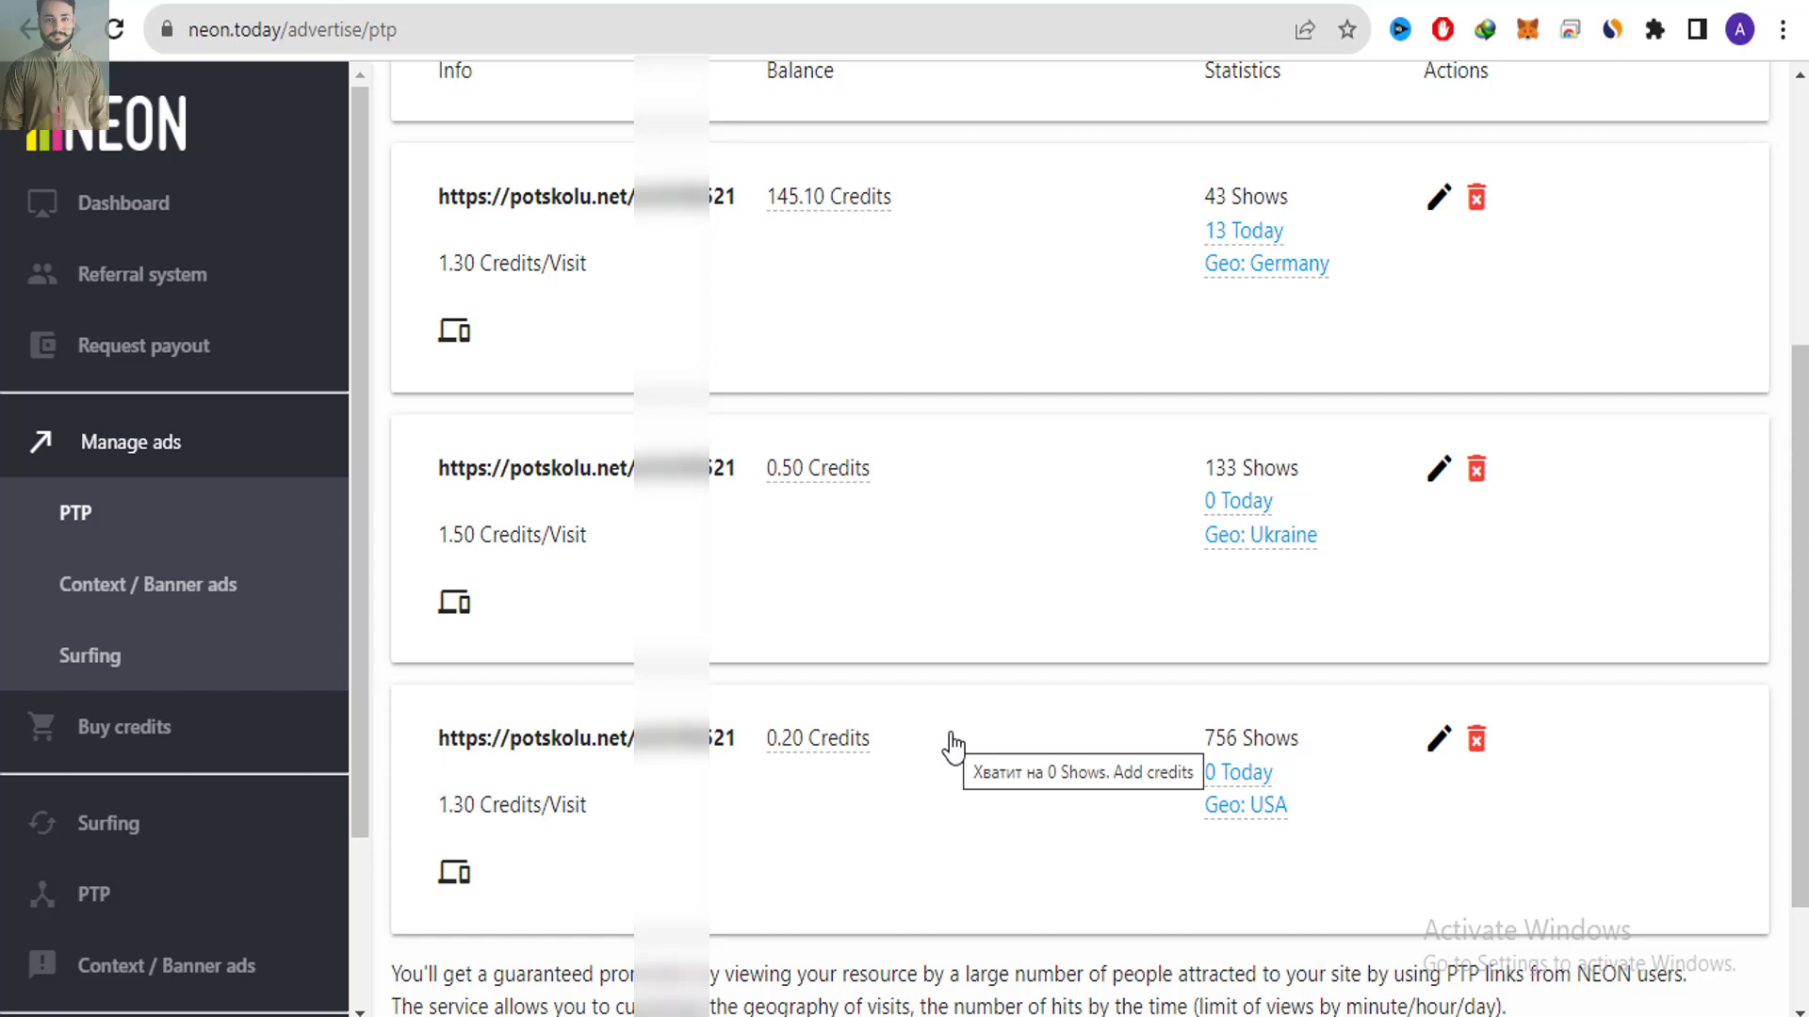
drag(450, 806, 476, 808)
click(474, 806)
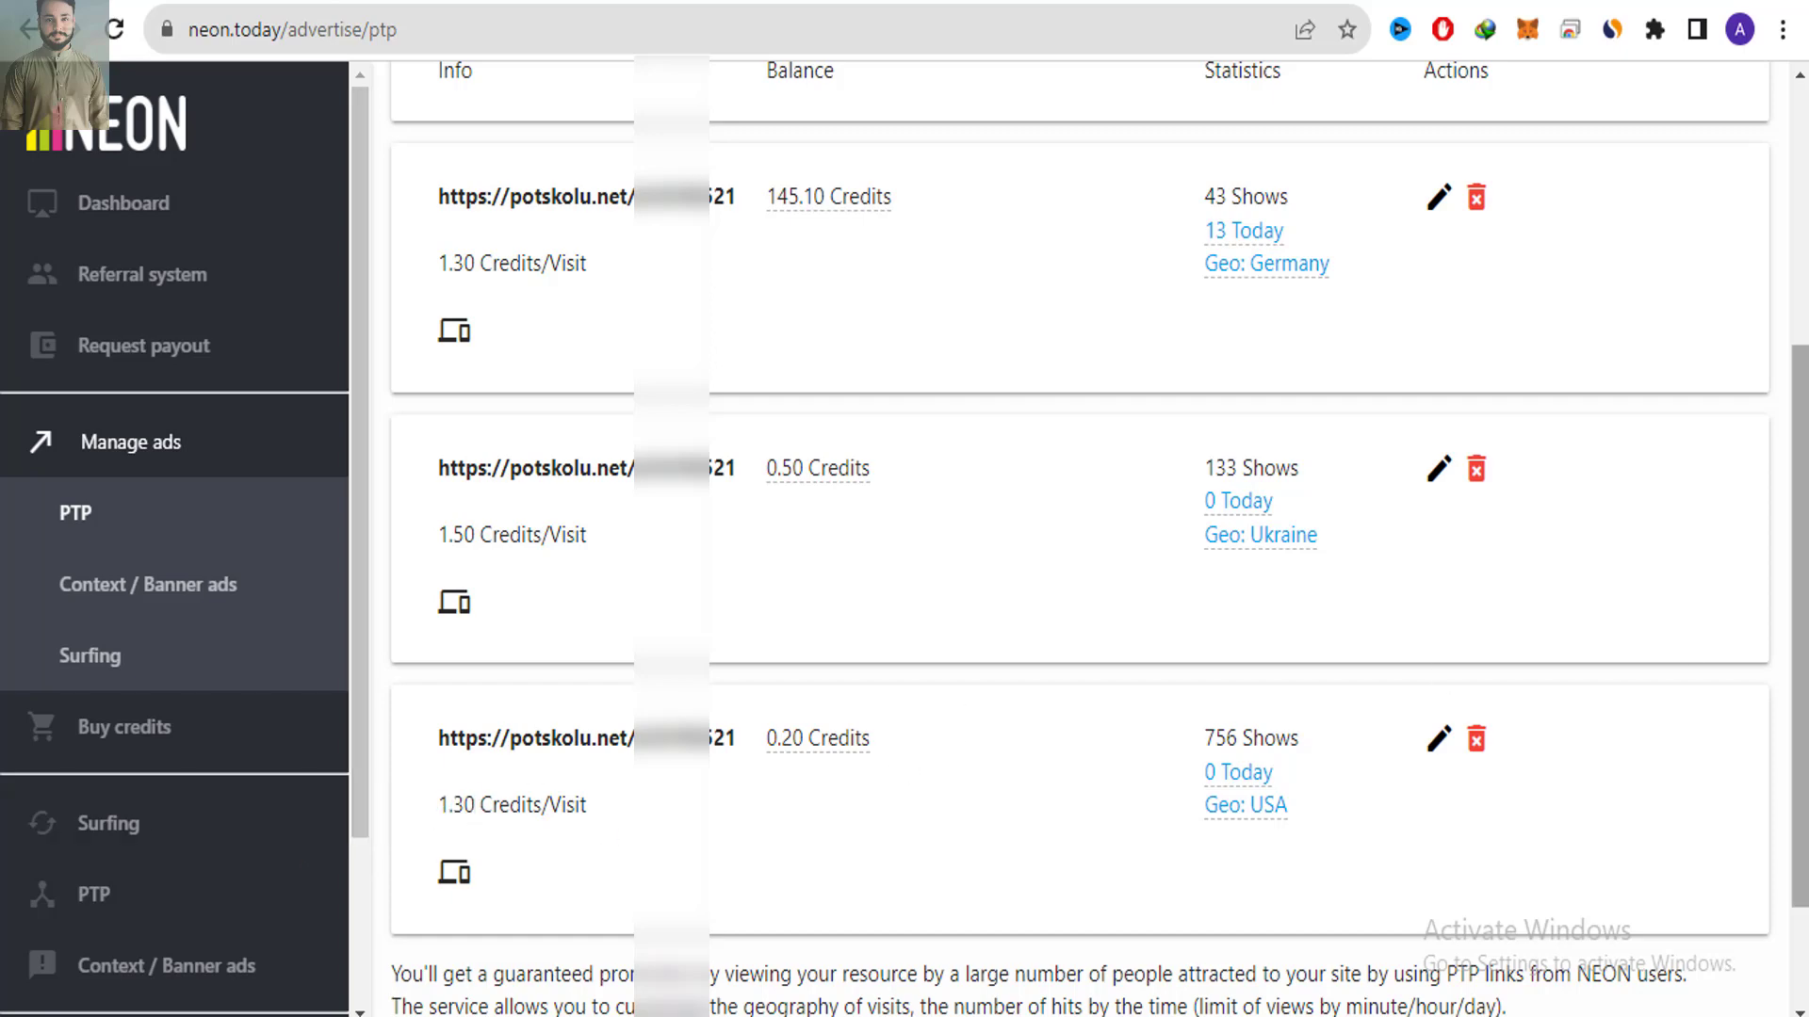
scroll(802, 633, up, 3)
drag(440, 528, 477, 530)
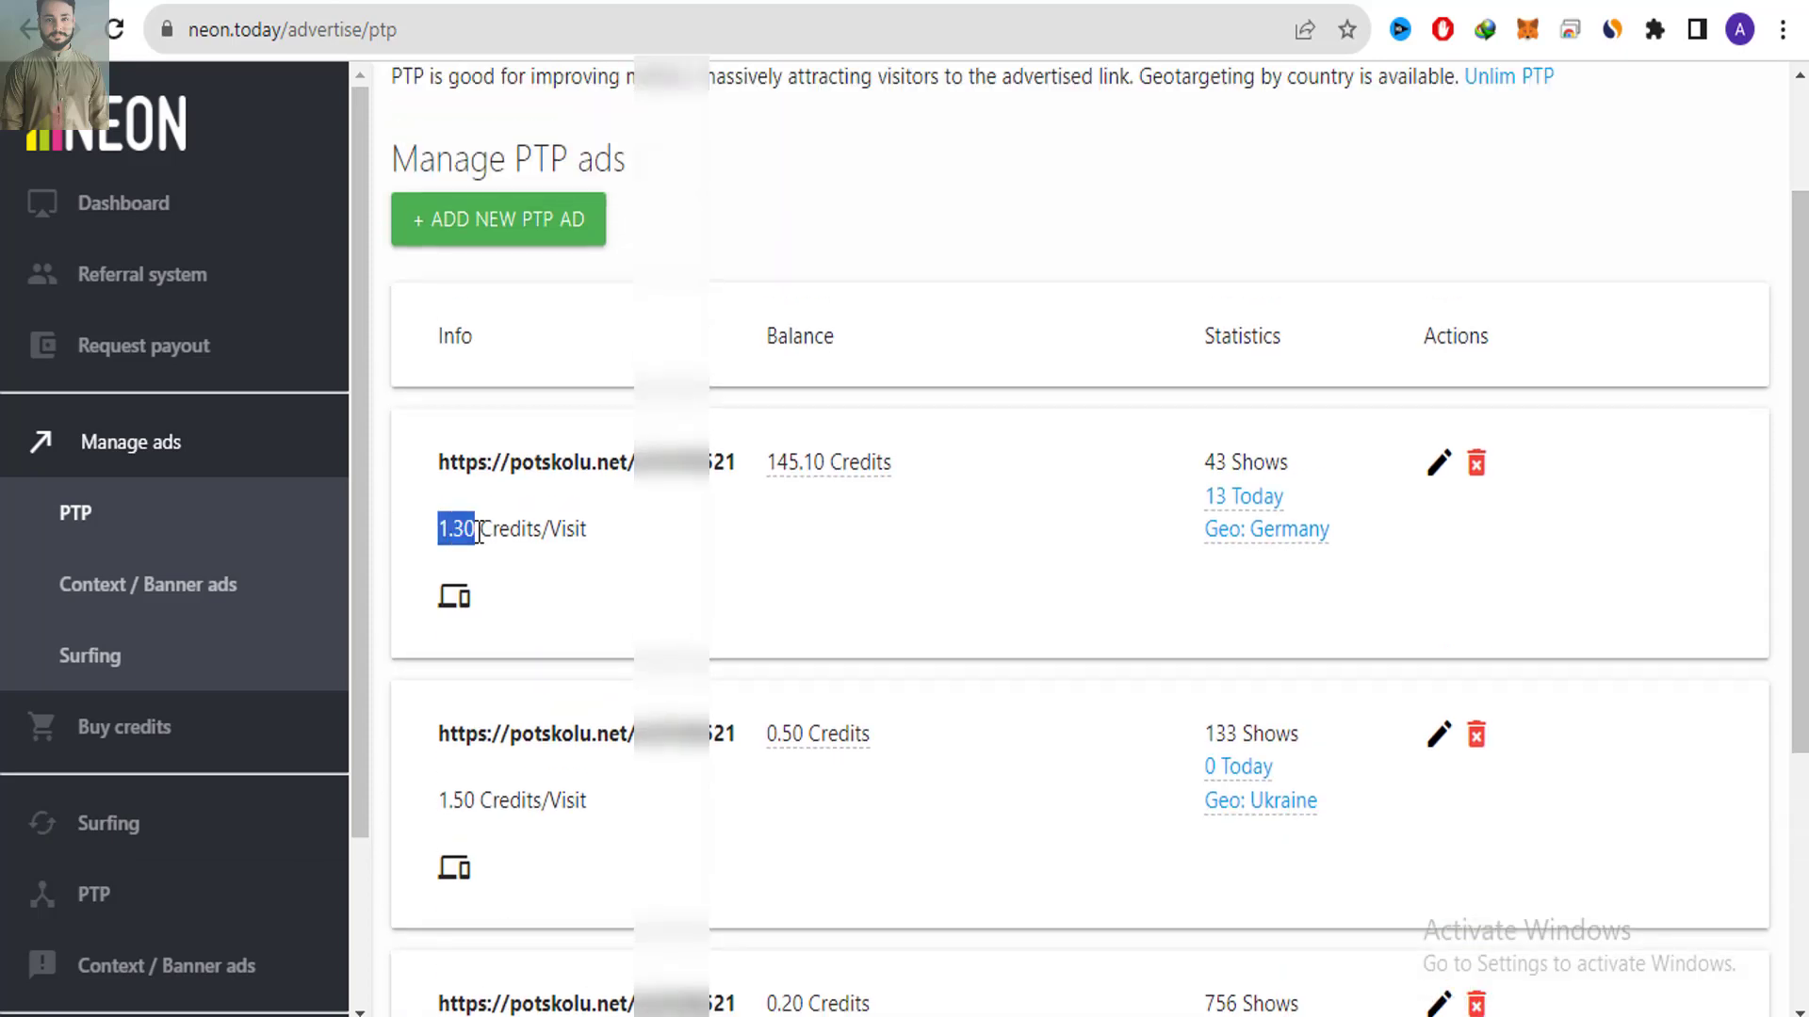
drag(441, 800, 469, 807)
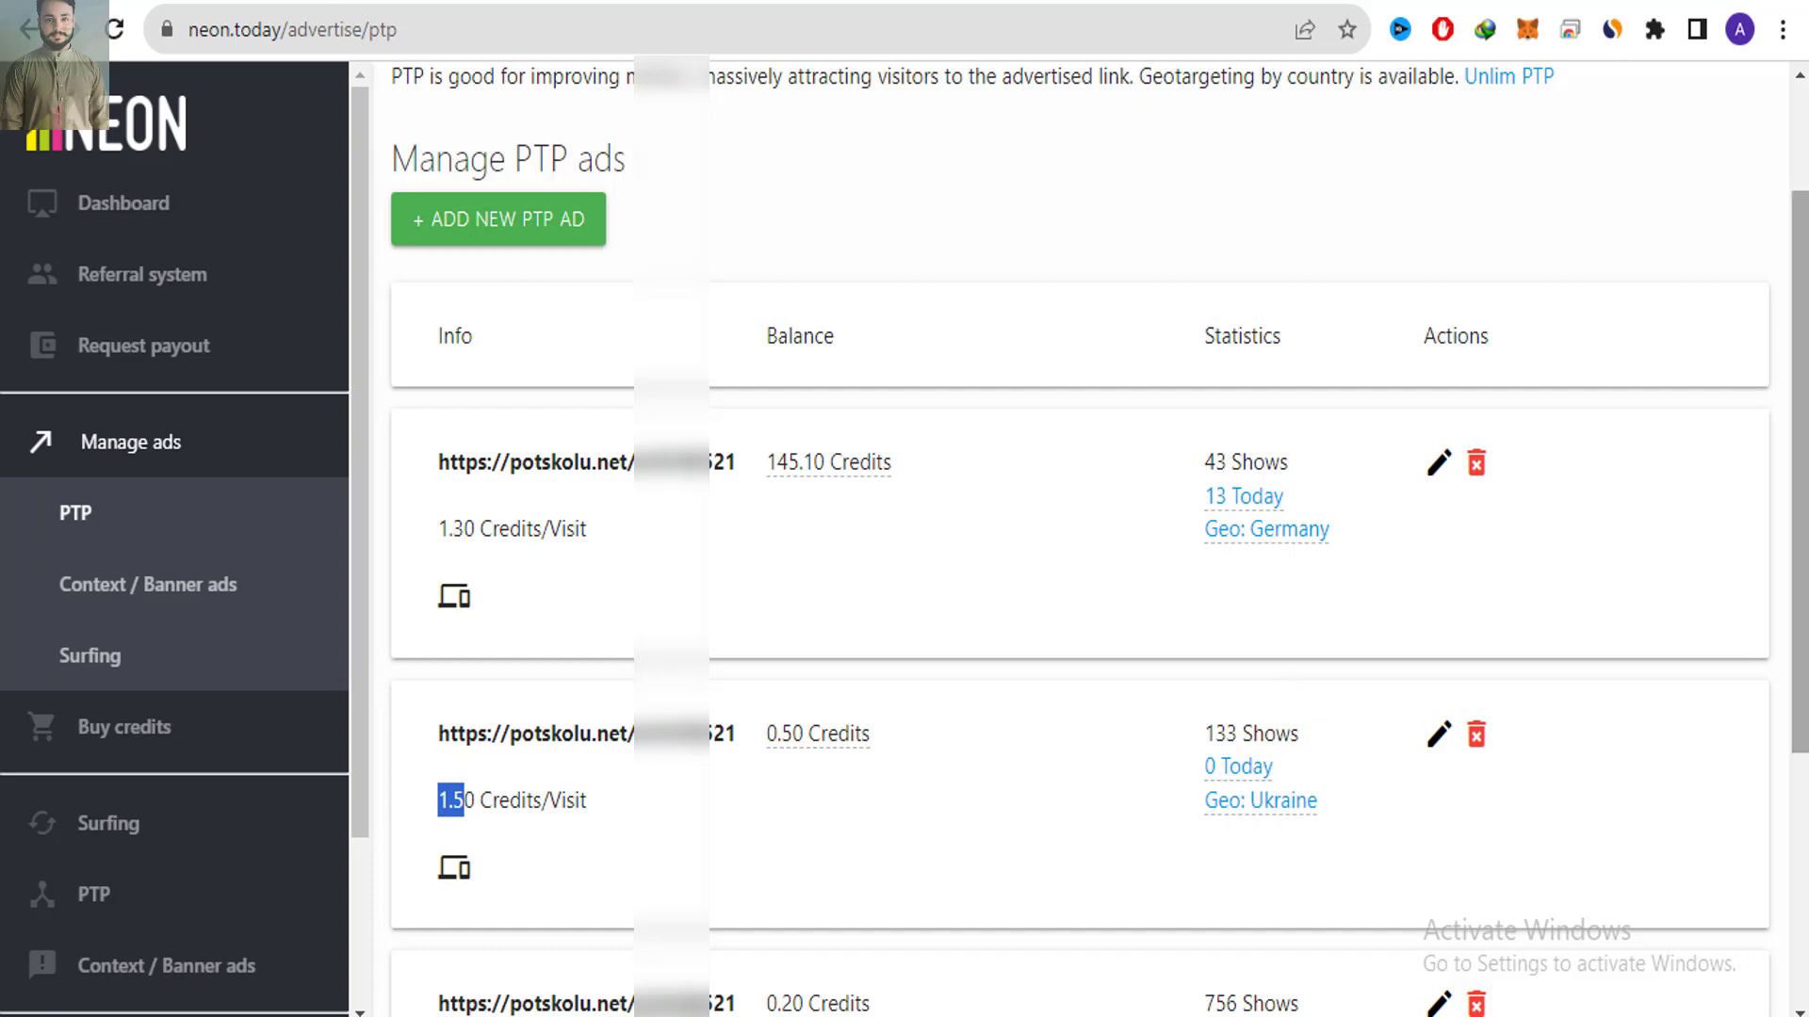
scroll(1799, 471, up, 1)
scroll(1078, 537, up, 2)
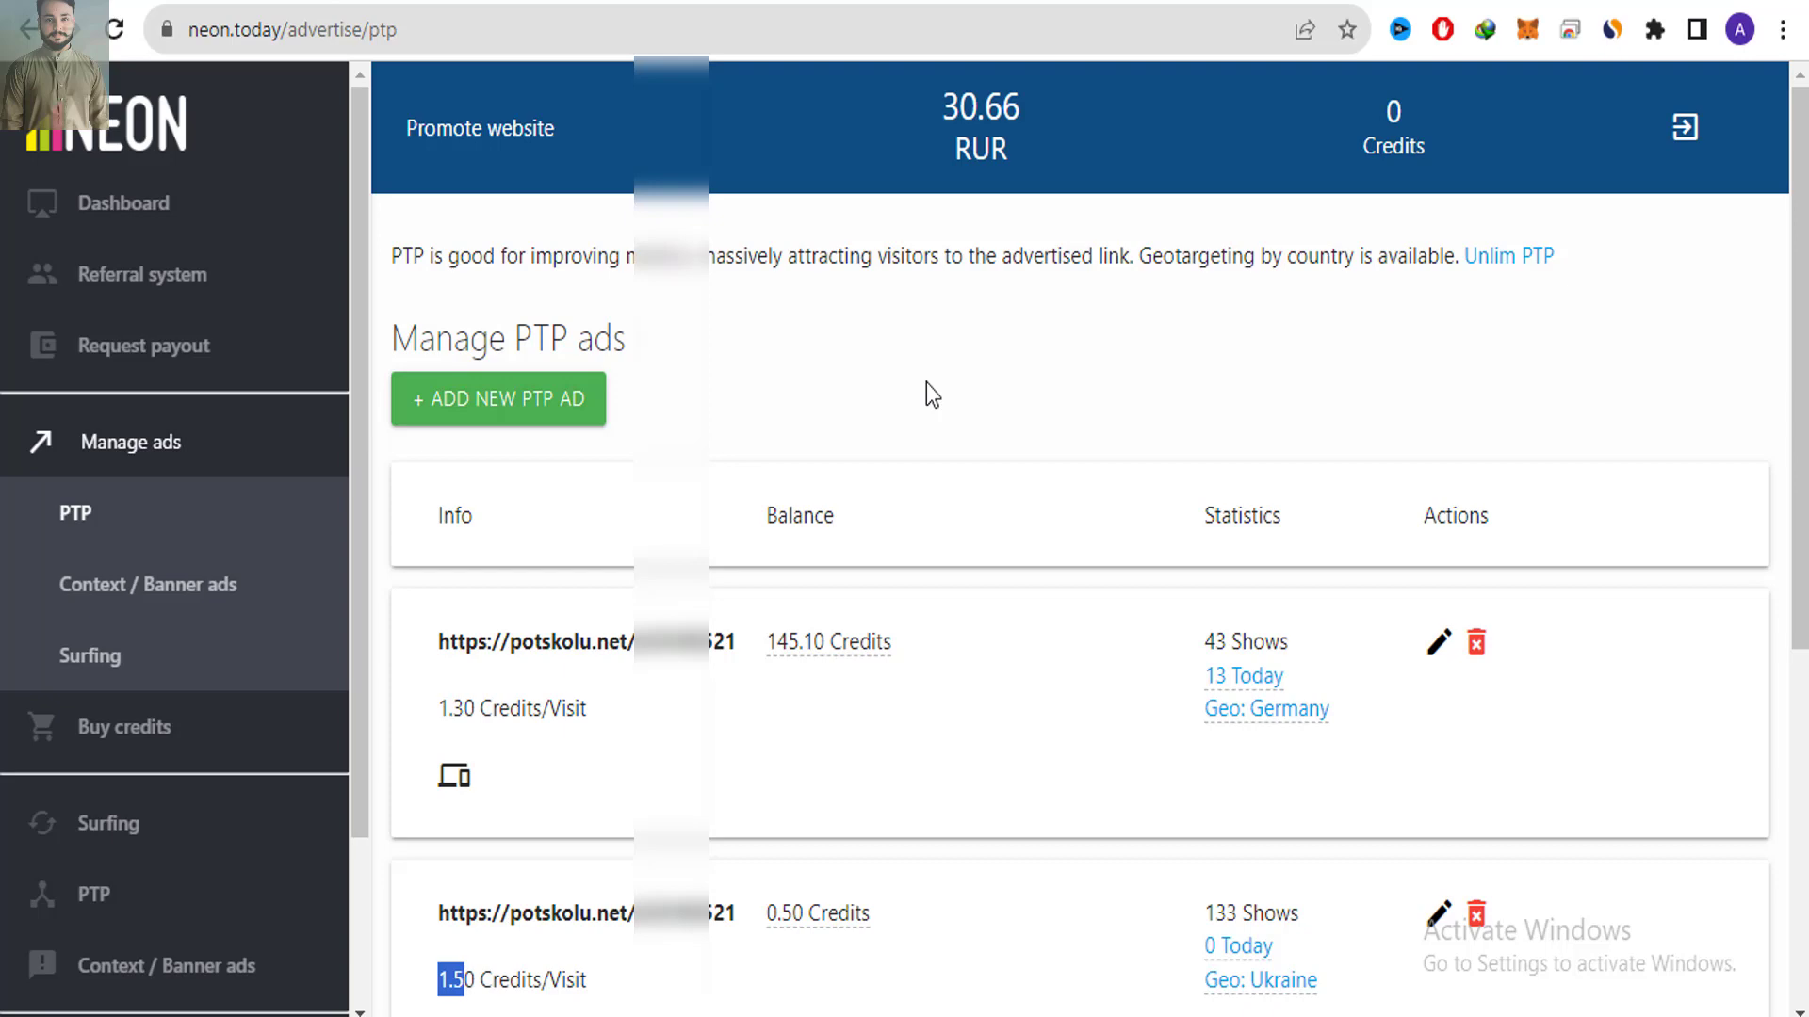
Open the form for adding a new PTP ad
drag(392, 339, 659, 347)
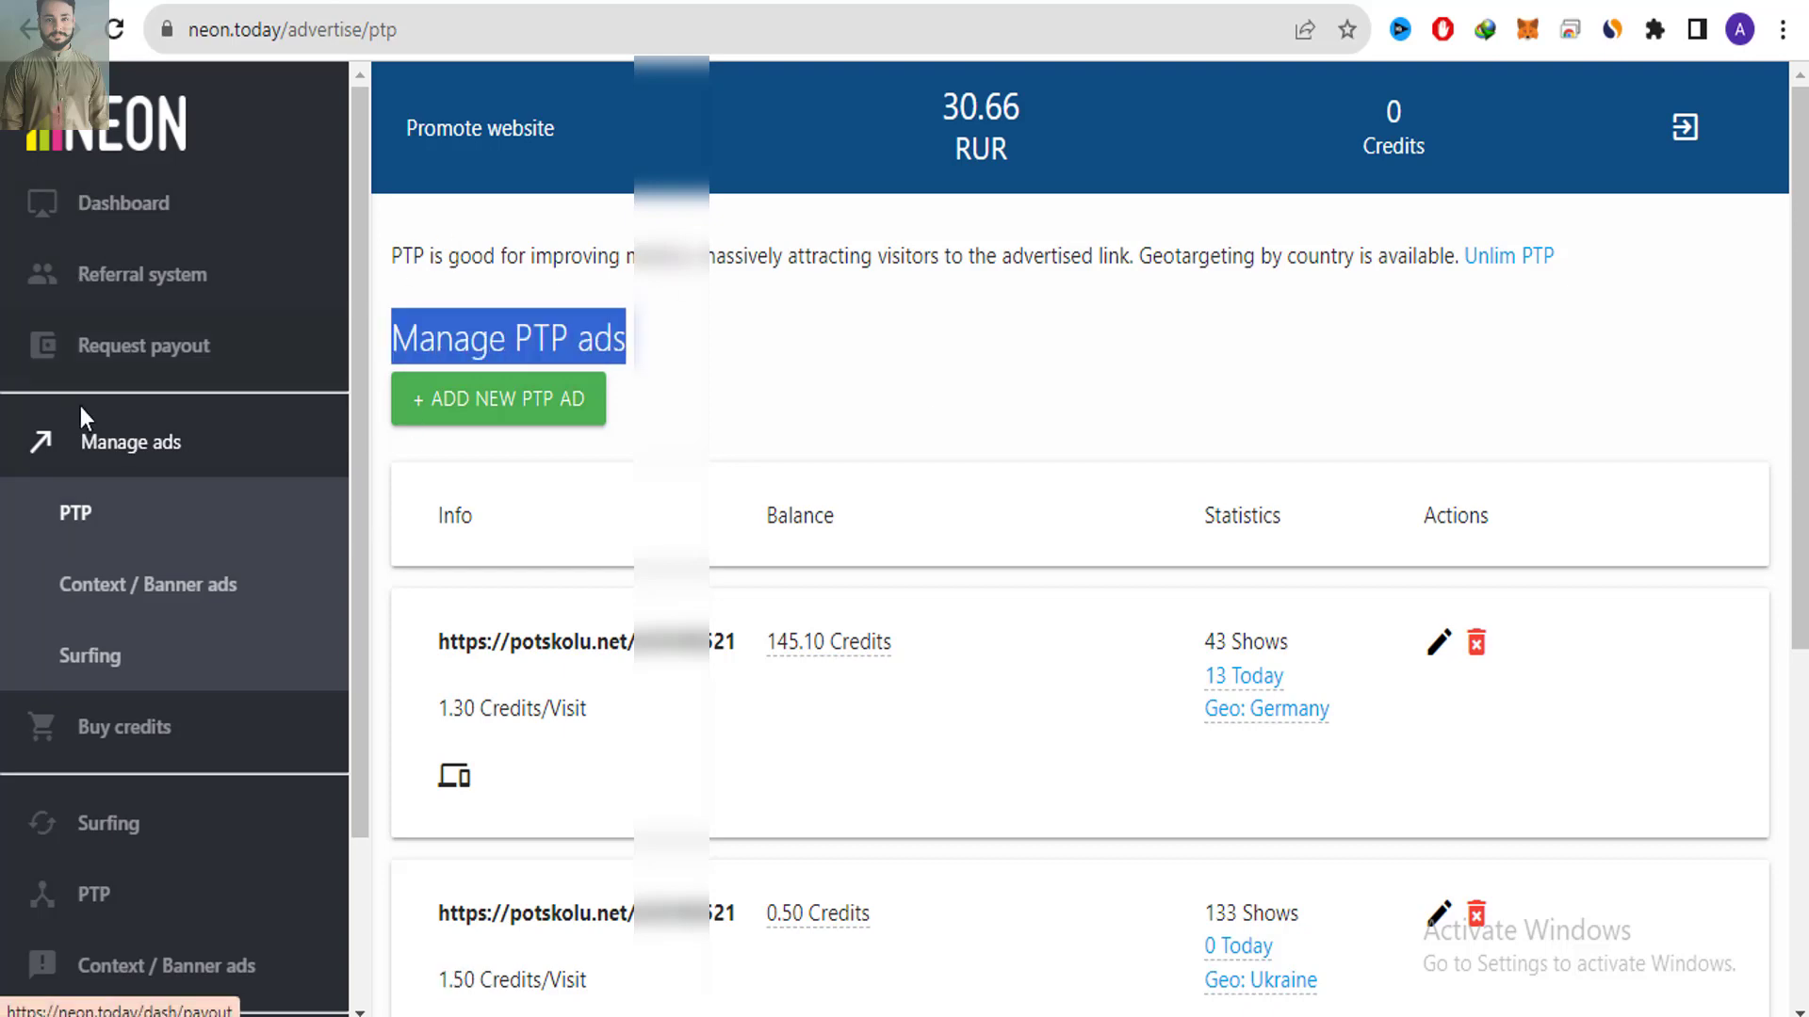
click(542, 330)
click(494, 431)
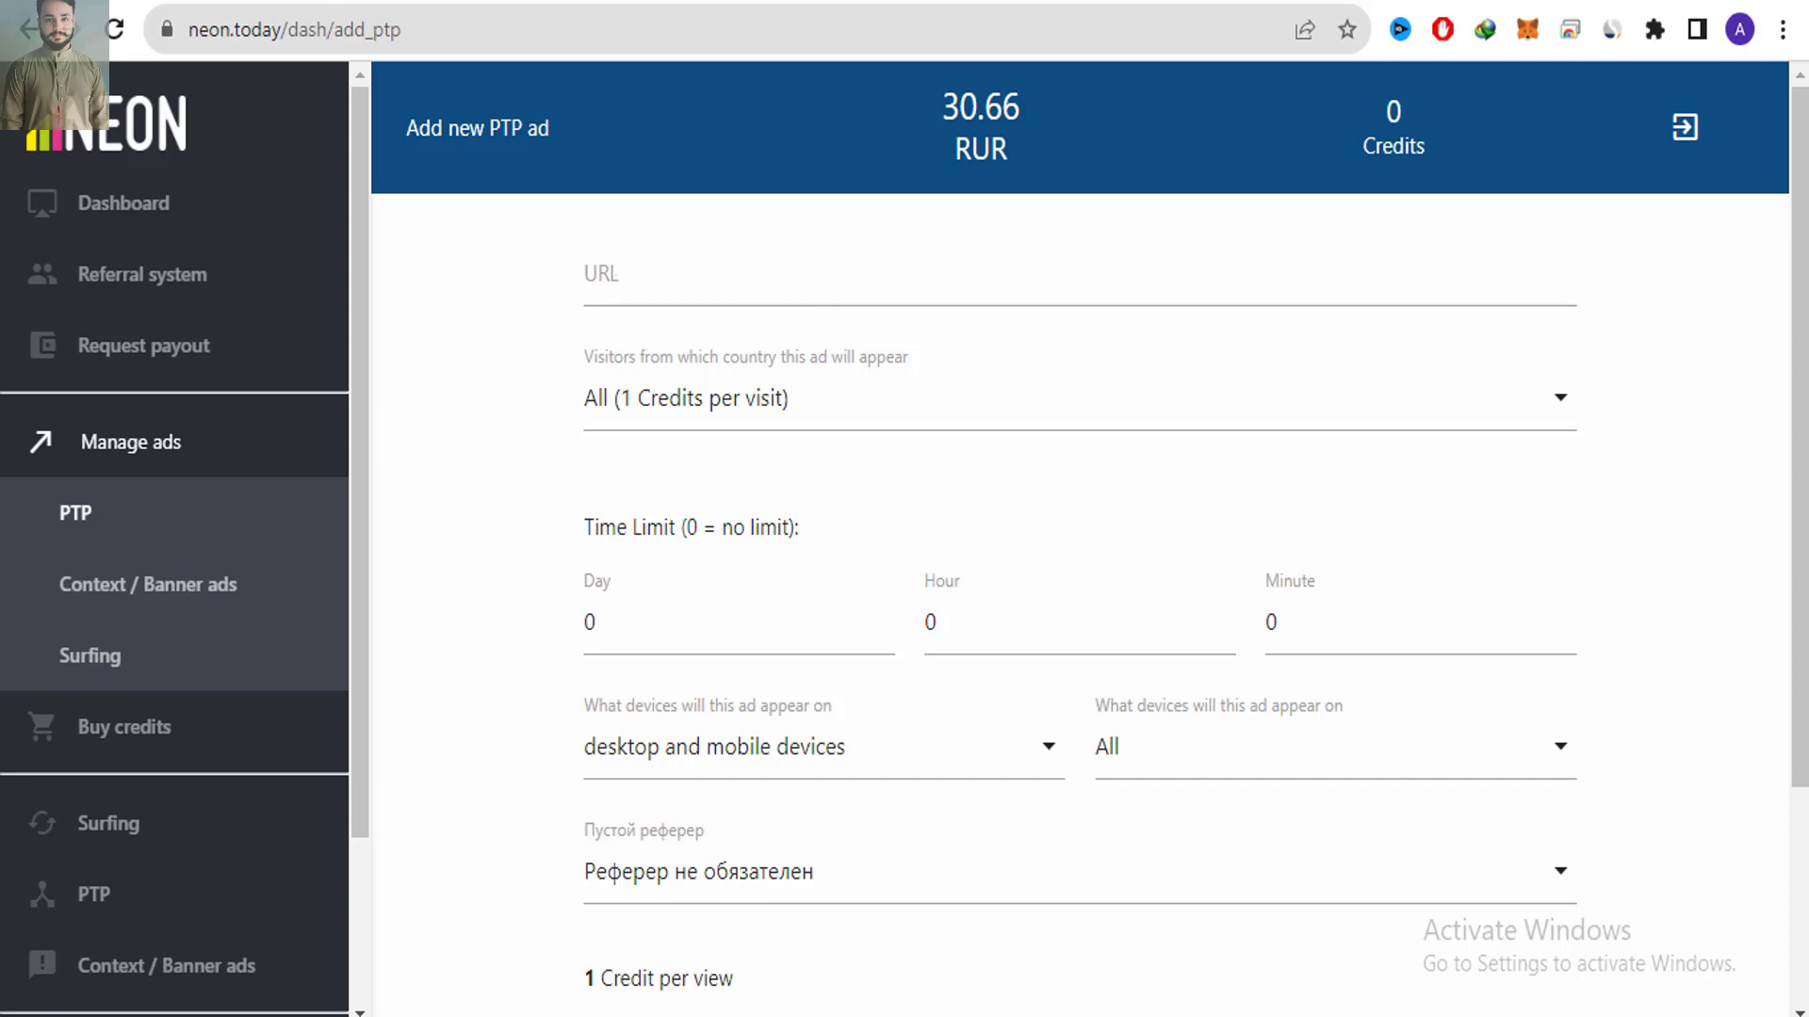
Check the DirectLink list in Monetag and return to Neon's new PTP ad form
key(alt+Tab)
click(132, 471)
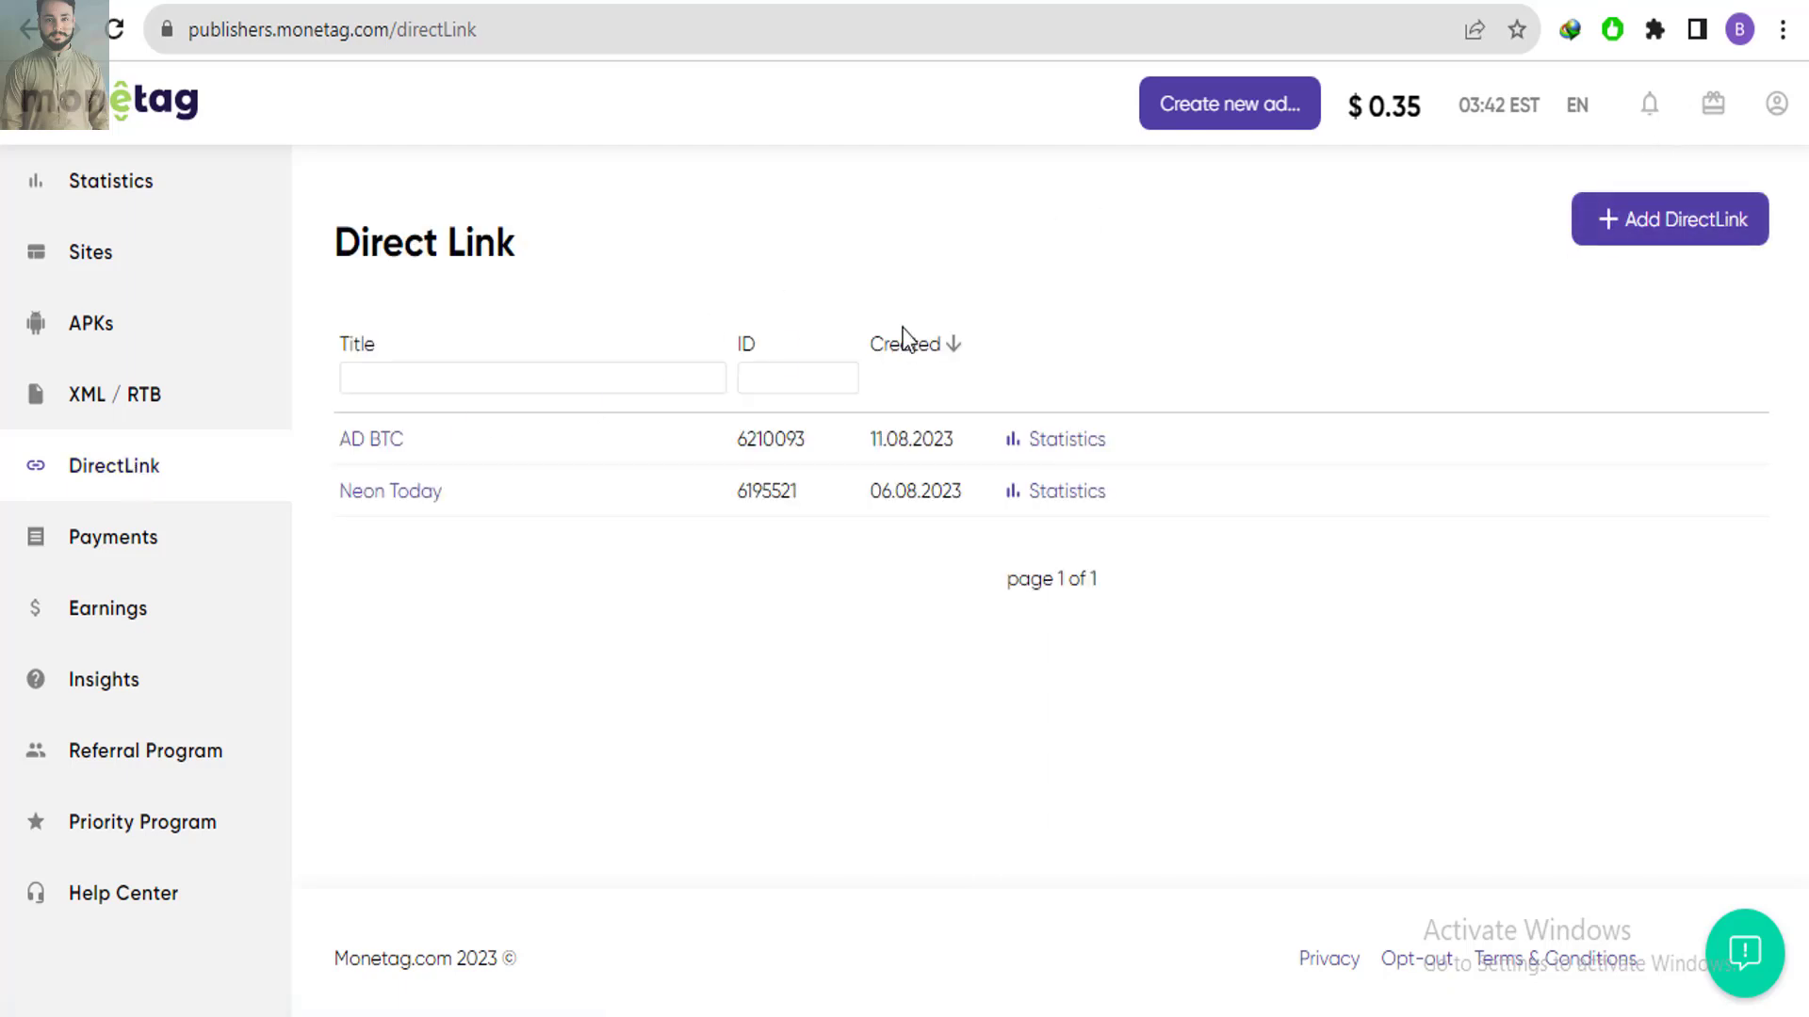
key(alt+Tab)
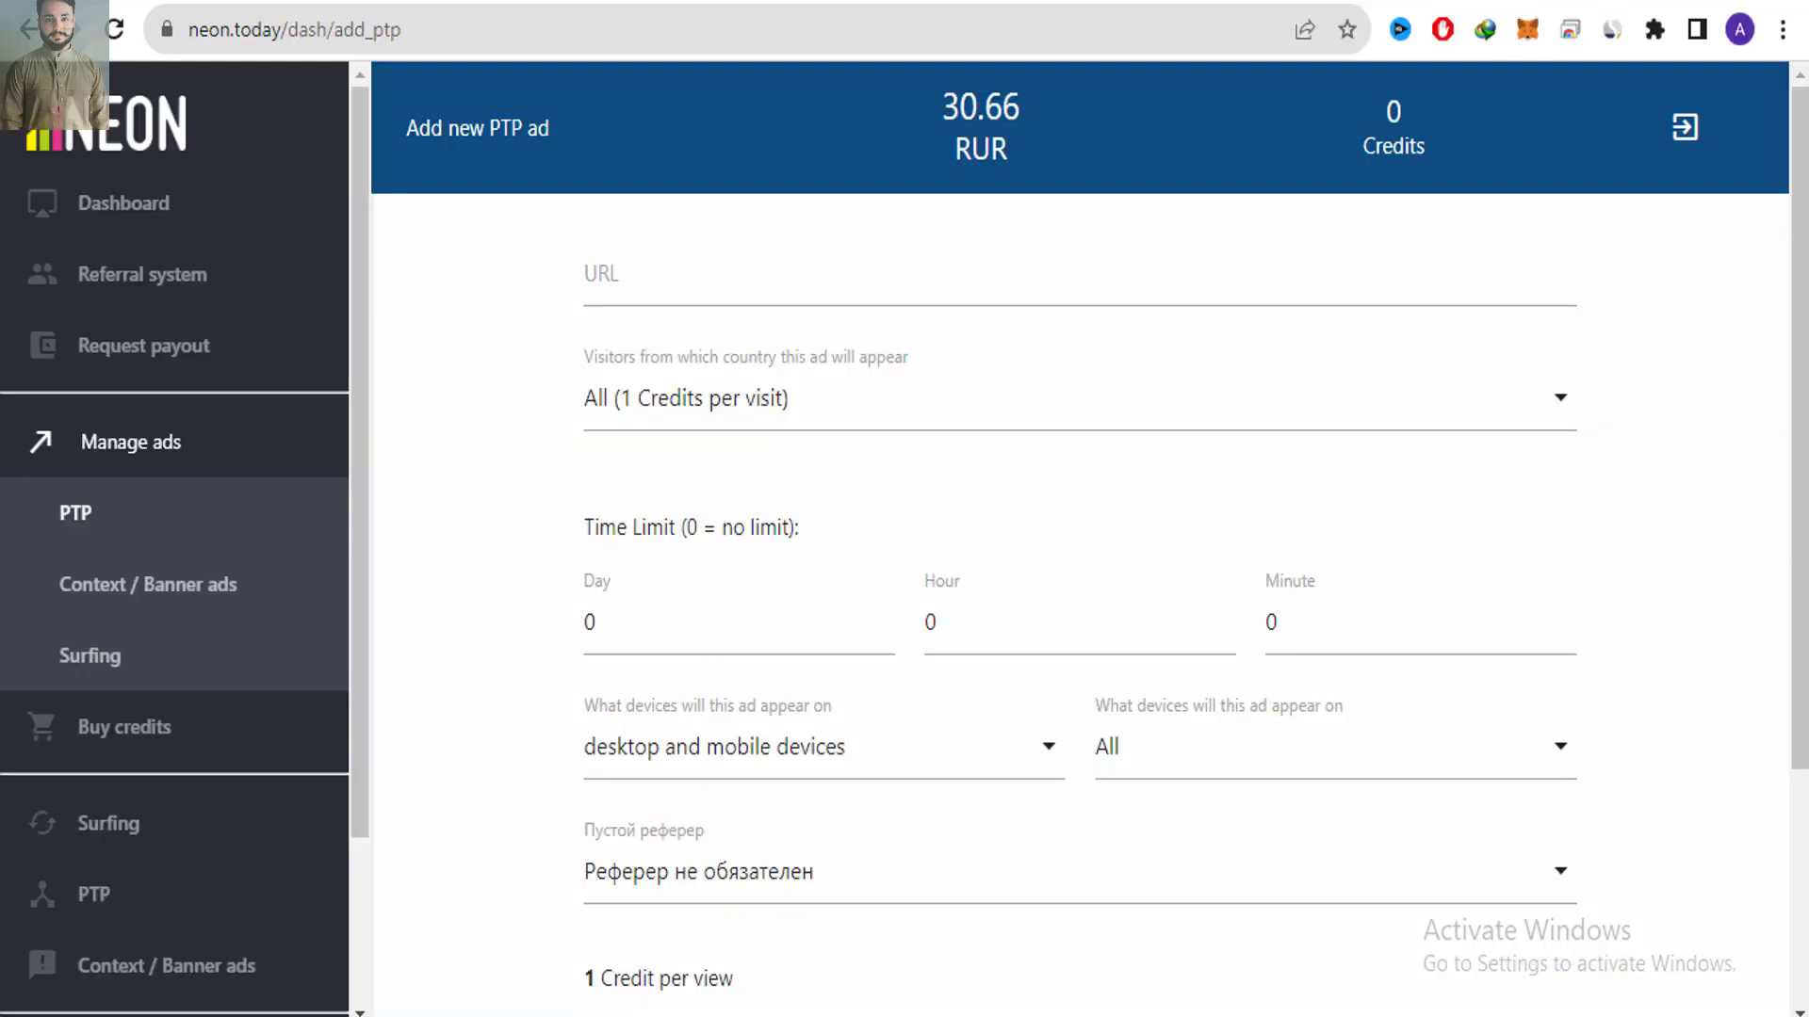
Fill the ad's URL with the saved potskolu.net link
click(650, 282)
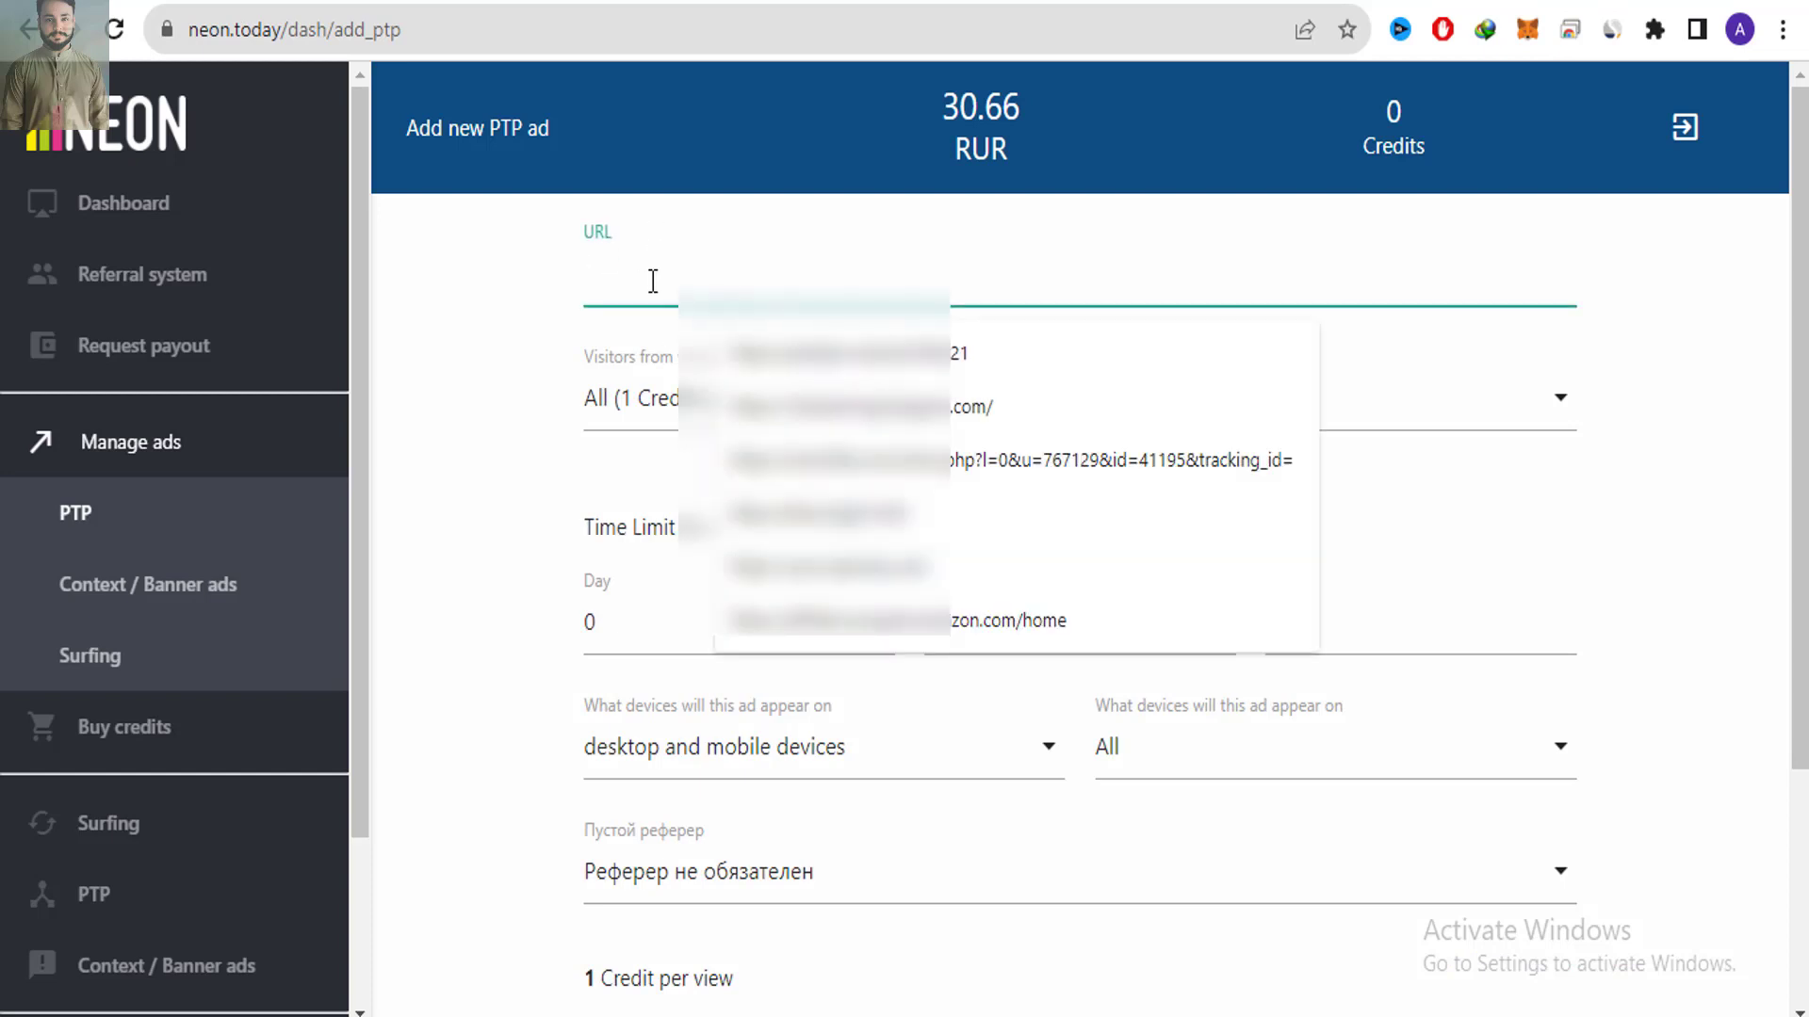
key(Down)
key(Return)
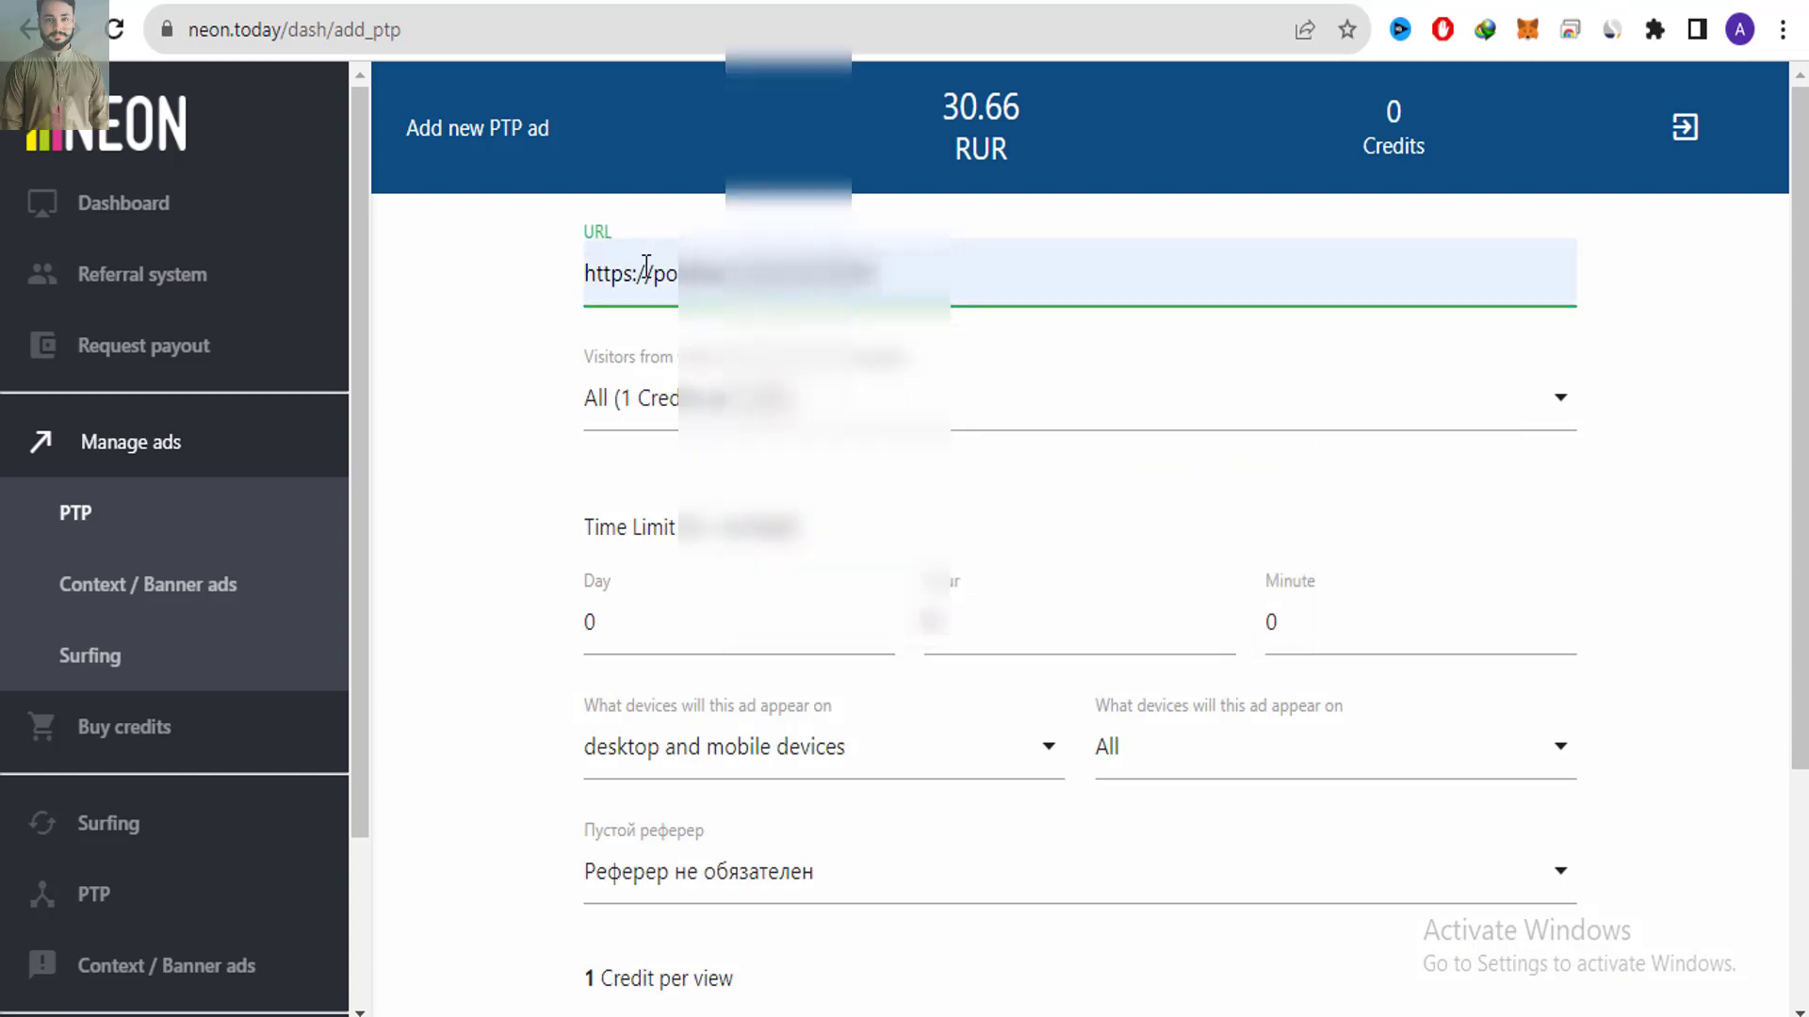
Delete the "https:" part of the ad URL and enter it again in front of the slashes
drag(638, 273, 509, 291)
key(BackSpace)
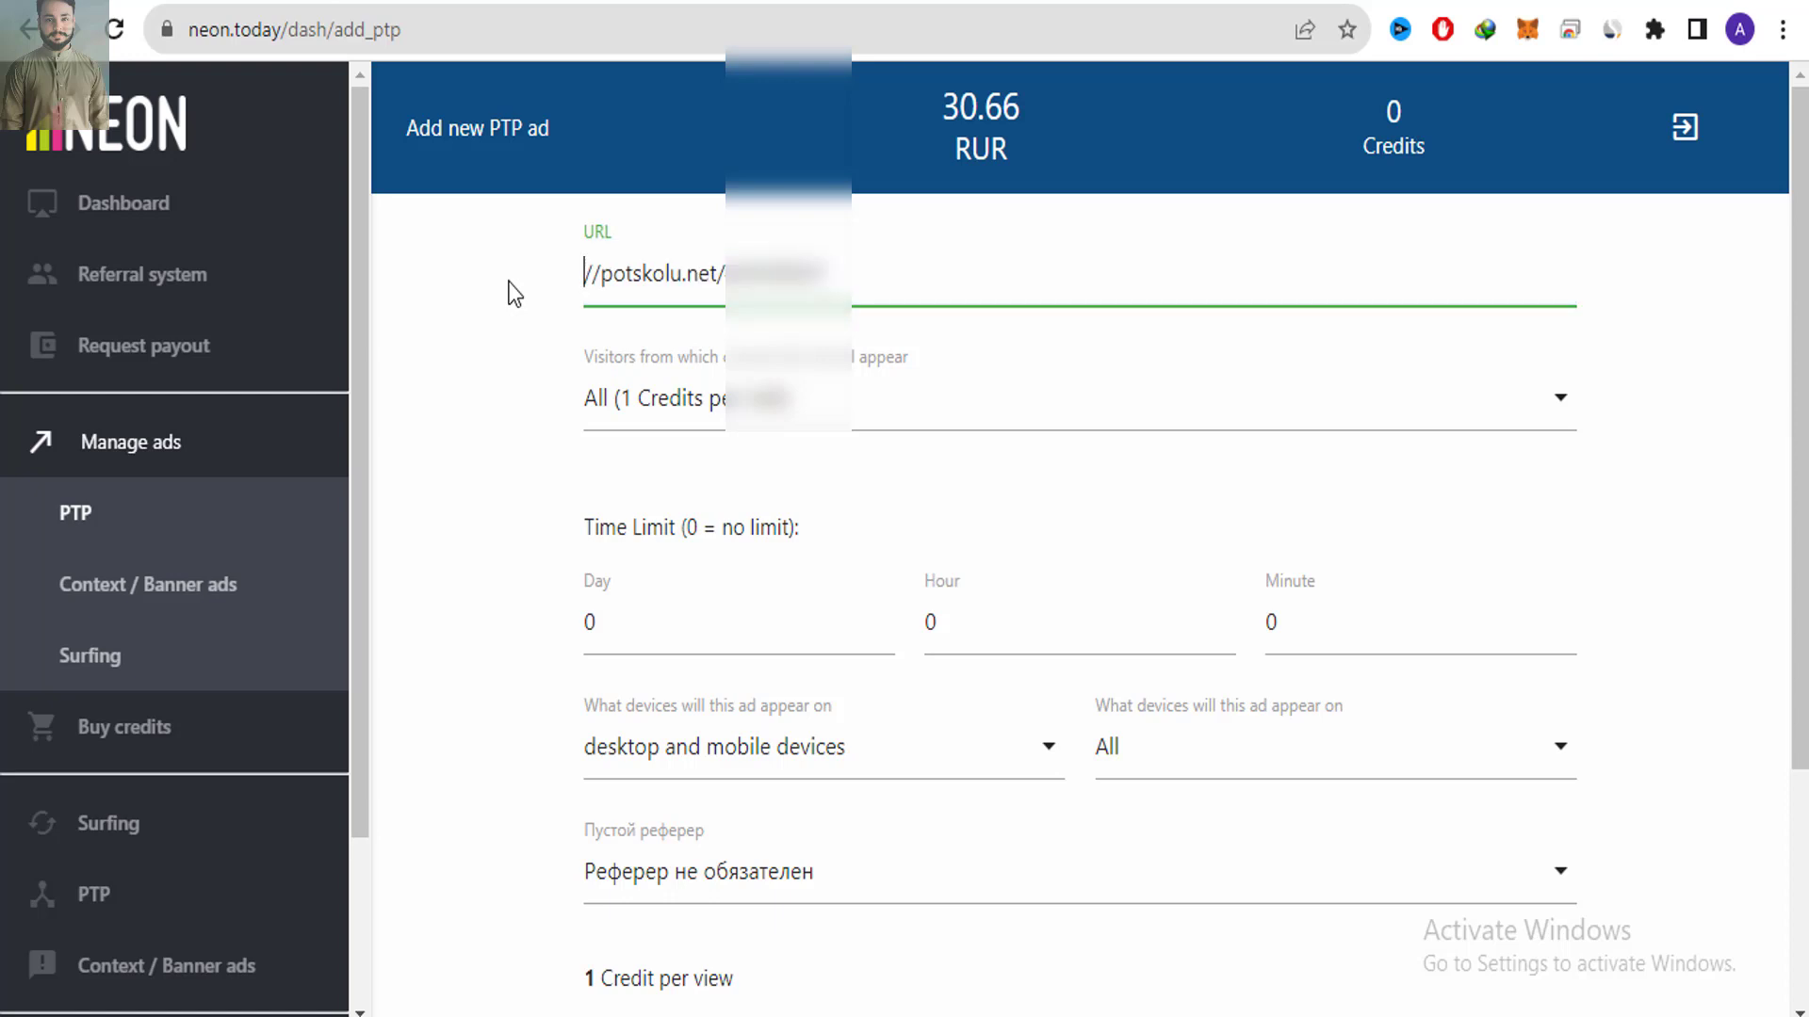
text(https)
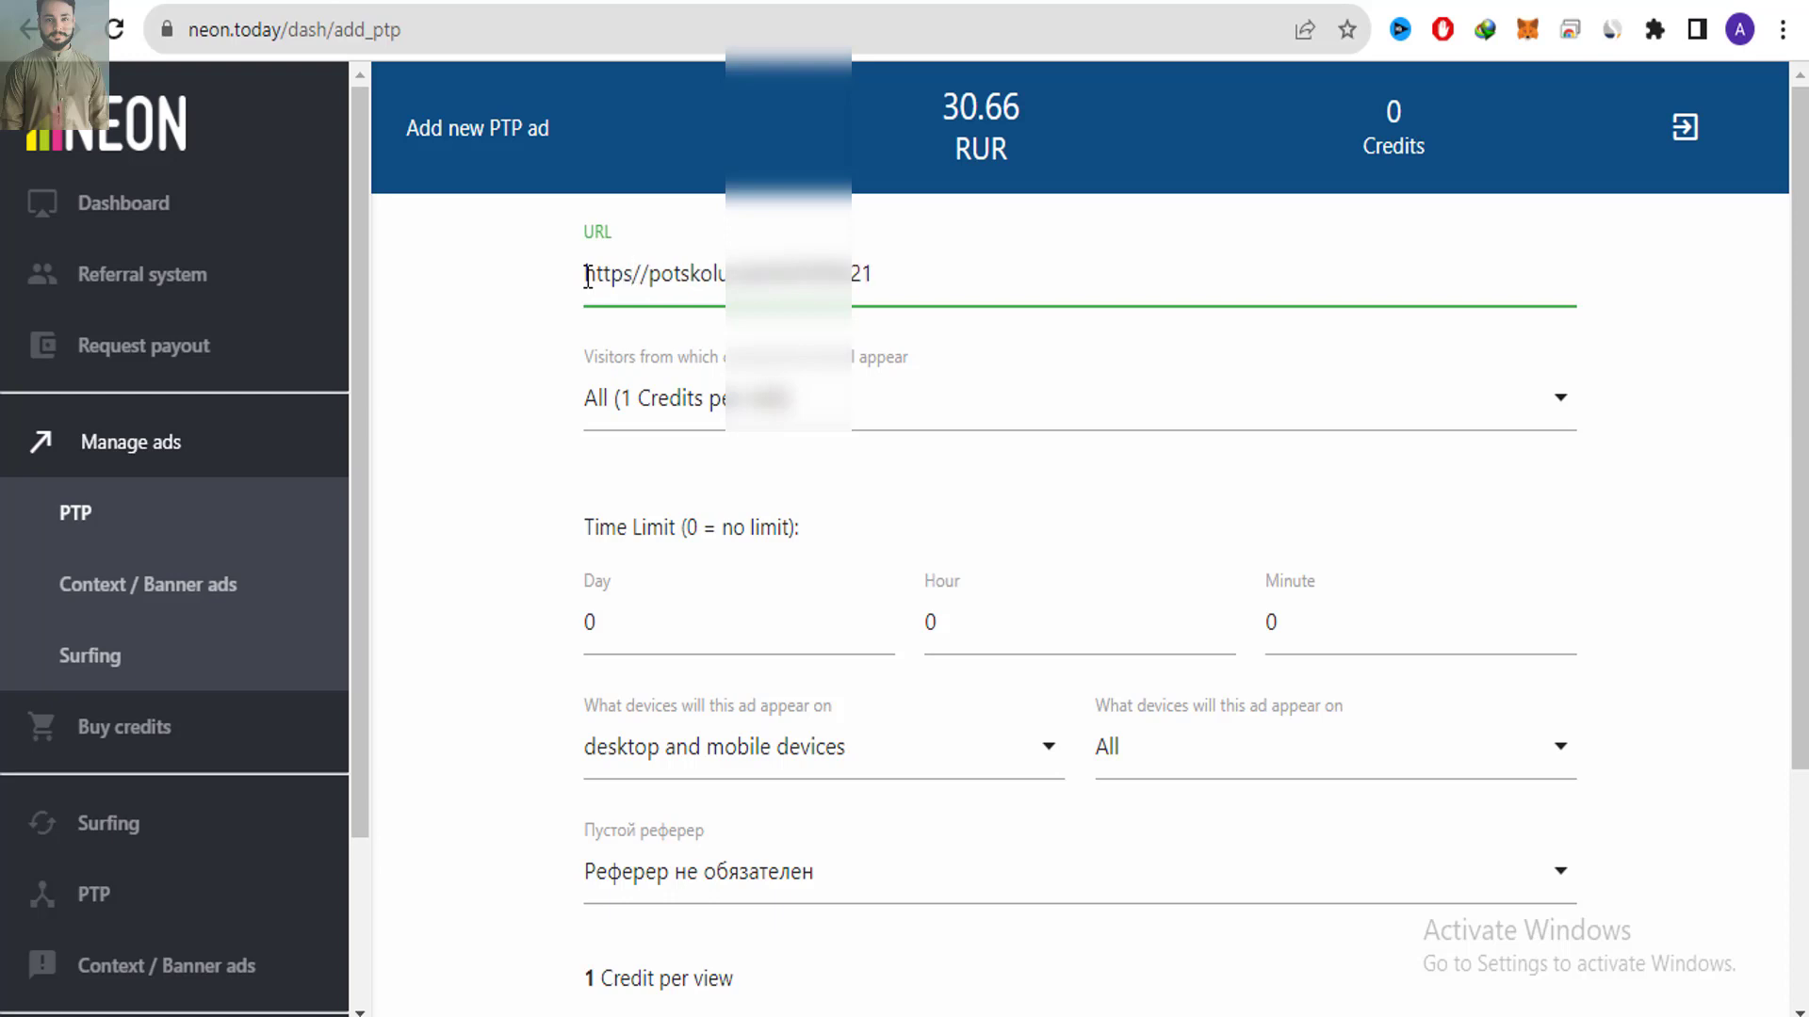
text(:)
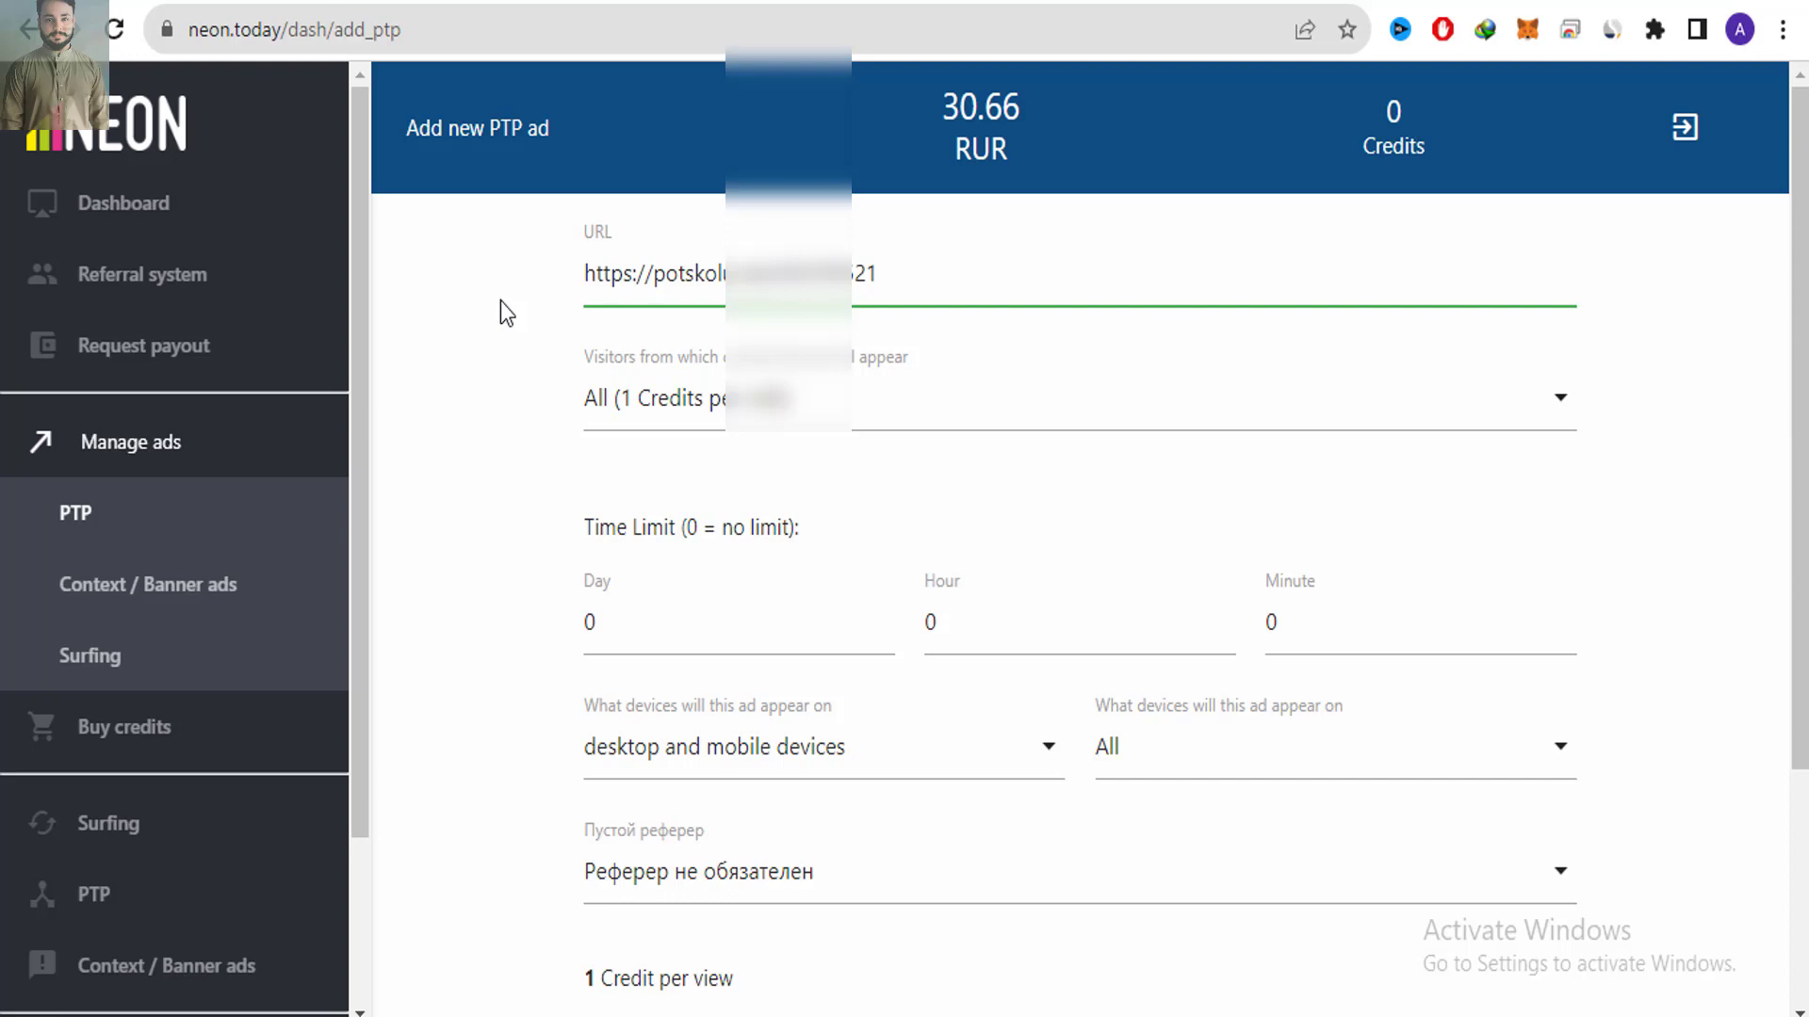
drag(639, 274, 578, 283)
key(BackSpace)
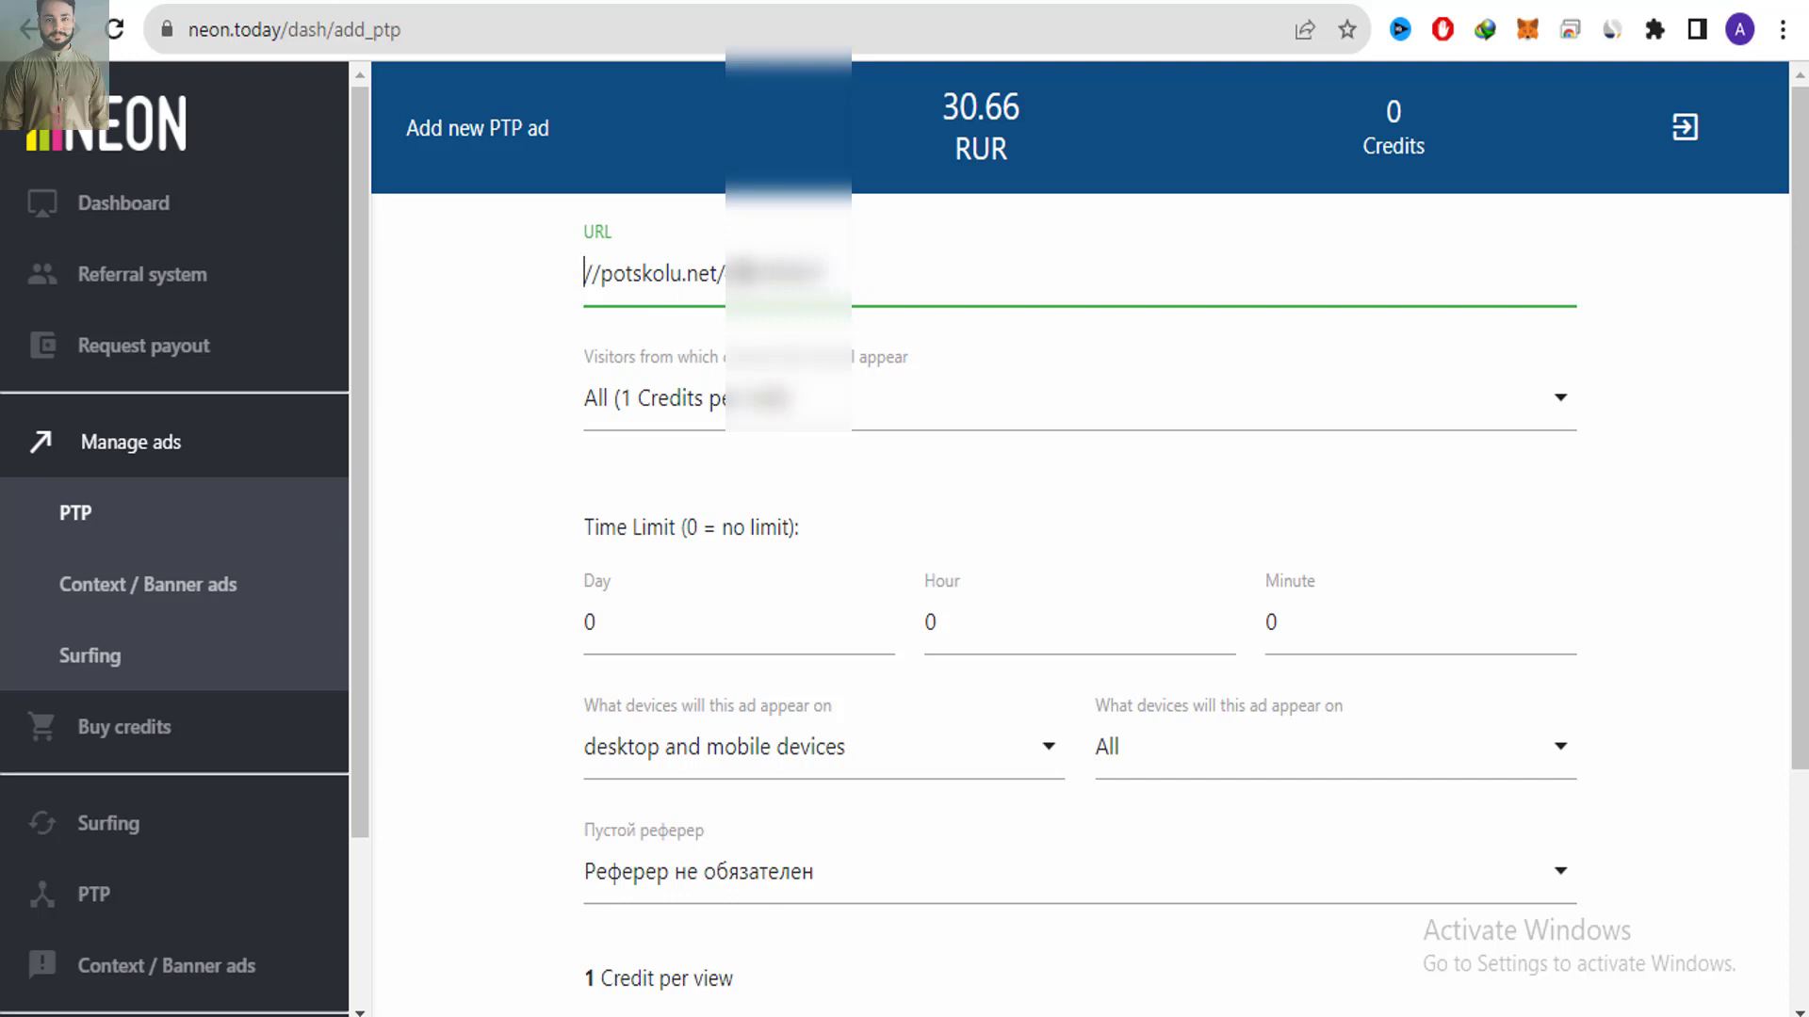
drag(604, 283, 575, 283)
key(BackSpace)
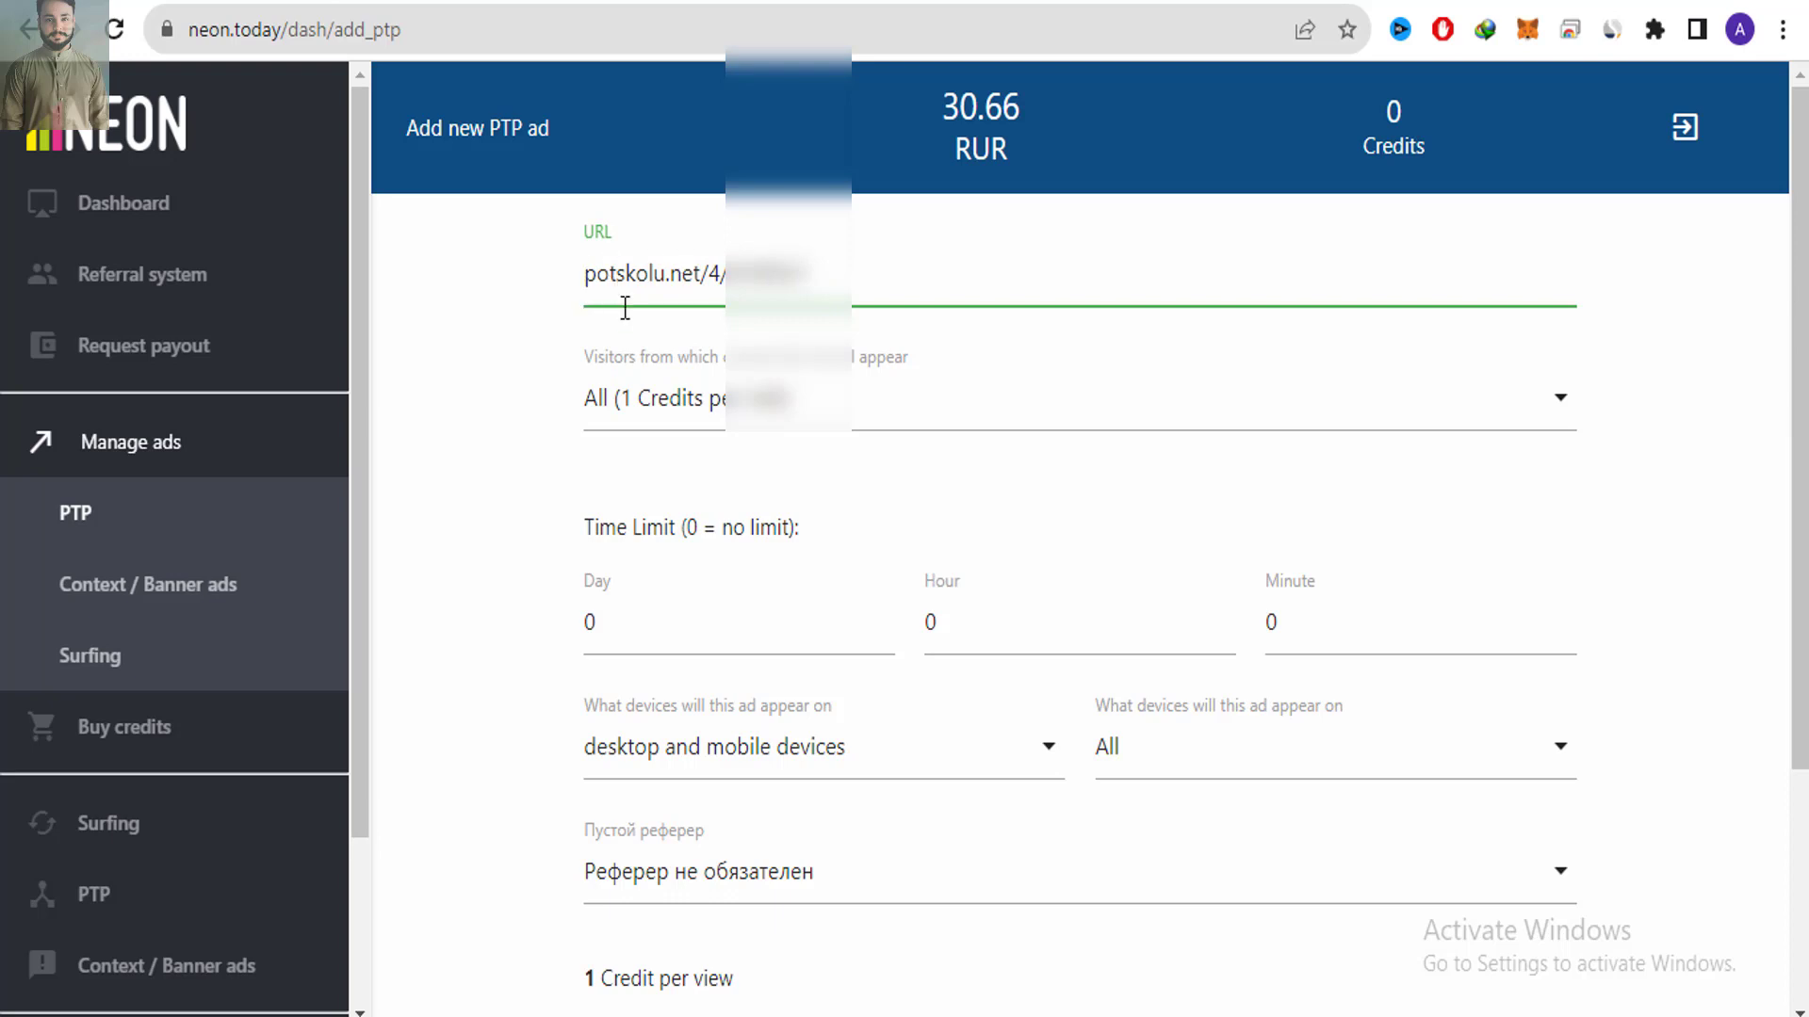
Set the visitor country for the new PTP ad to USA (1.3 Credits per visit)
click(664, 415)
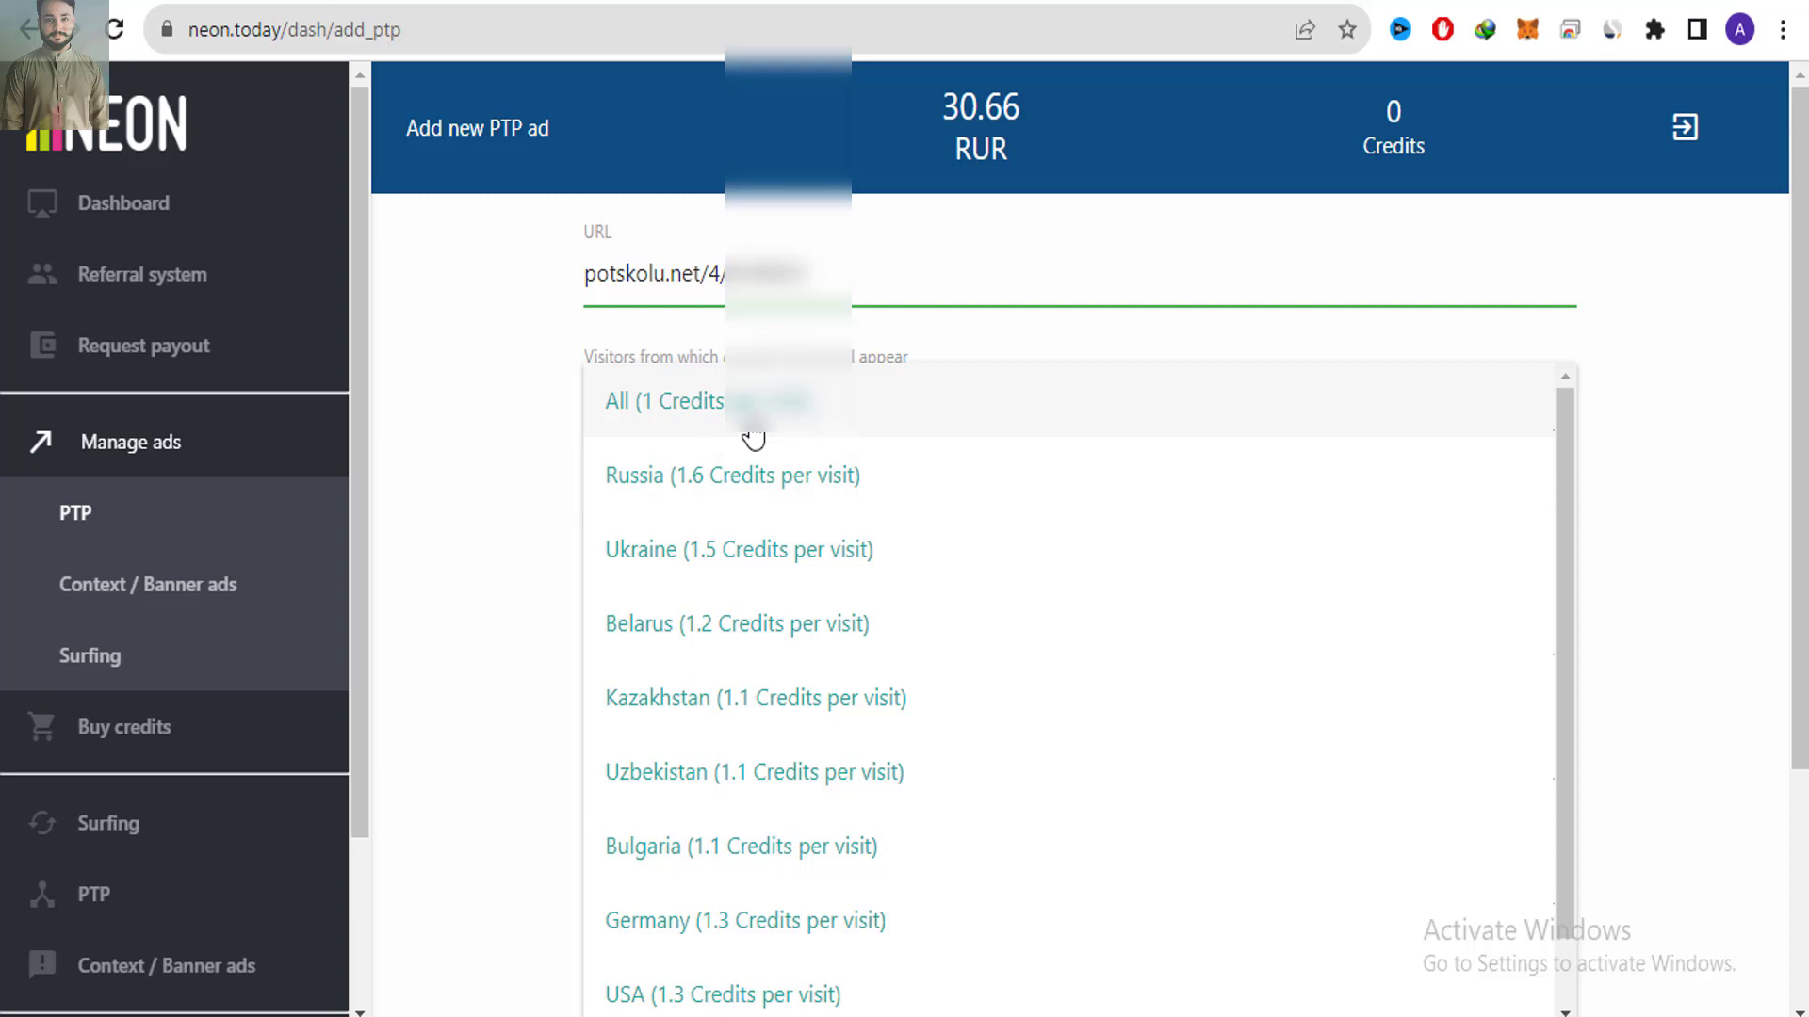
scroll(1566, 718, down, 1)
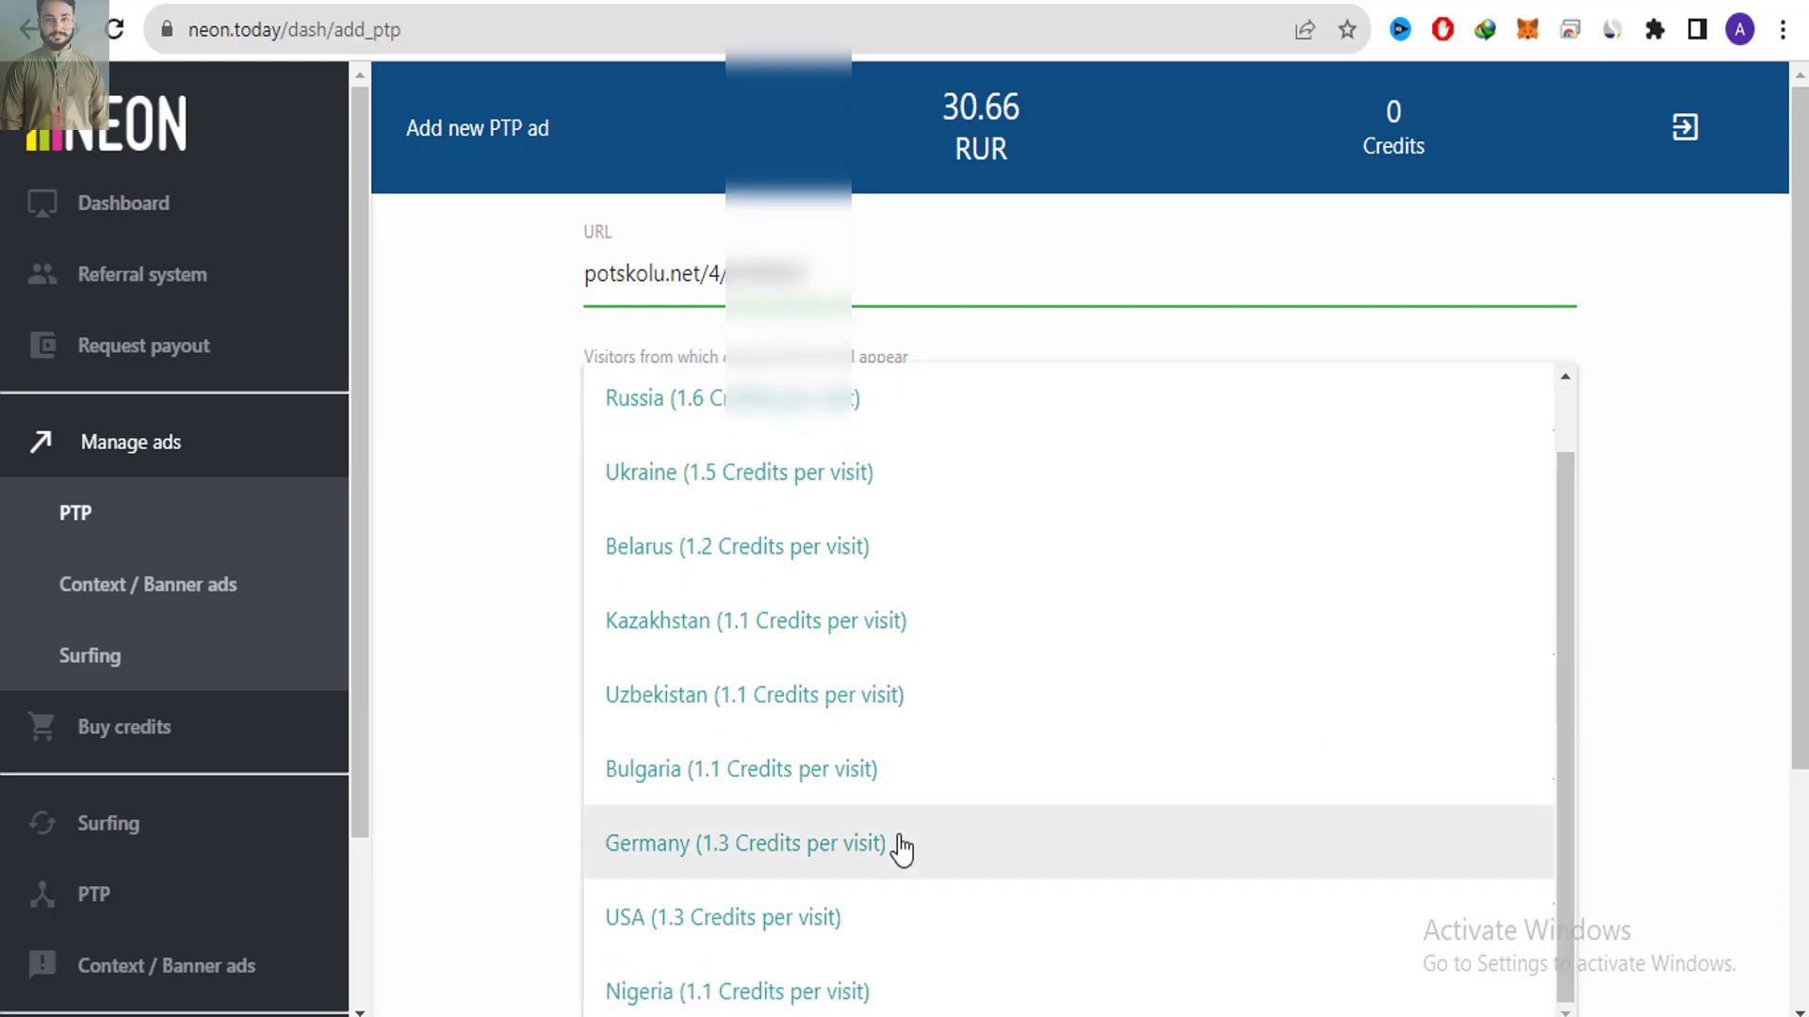
click(671, 937)
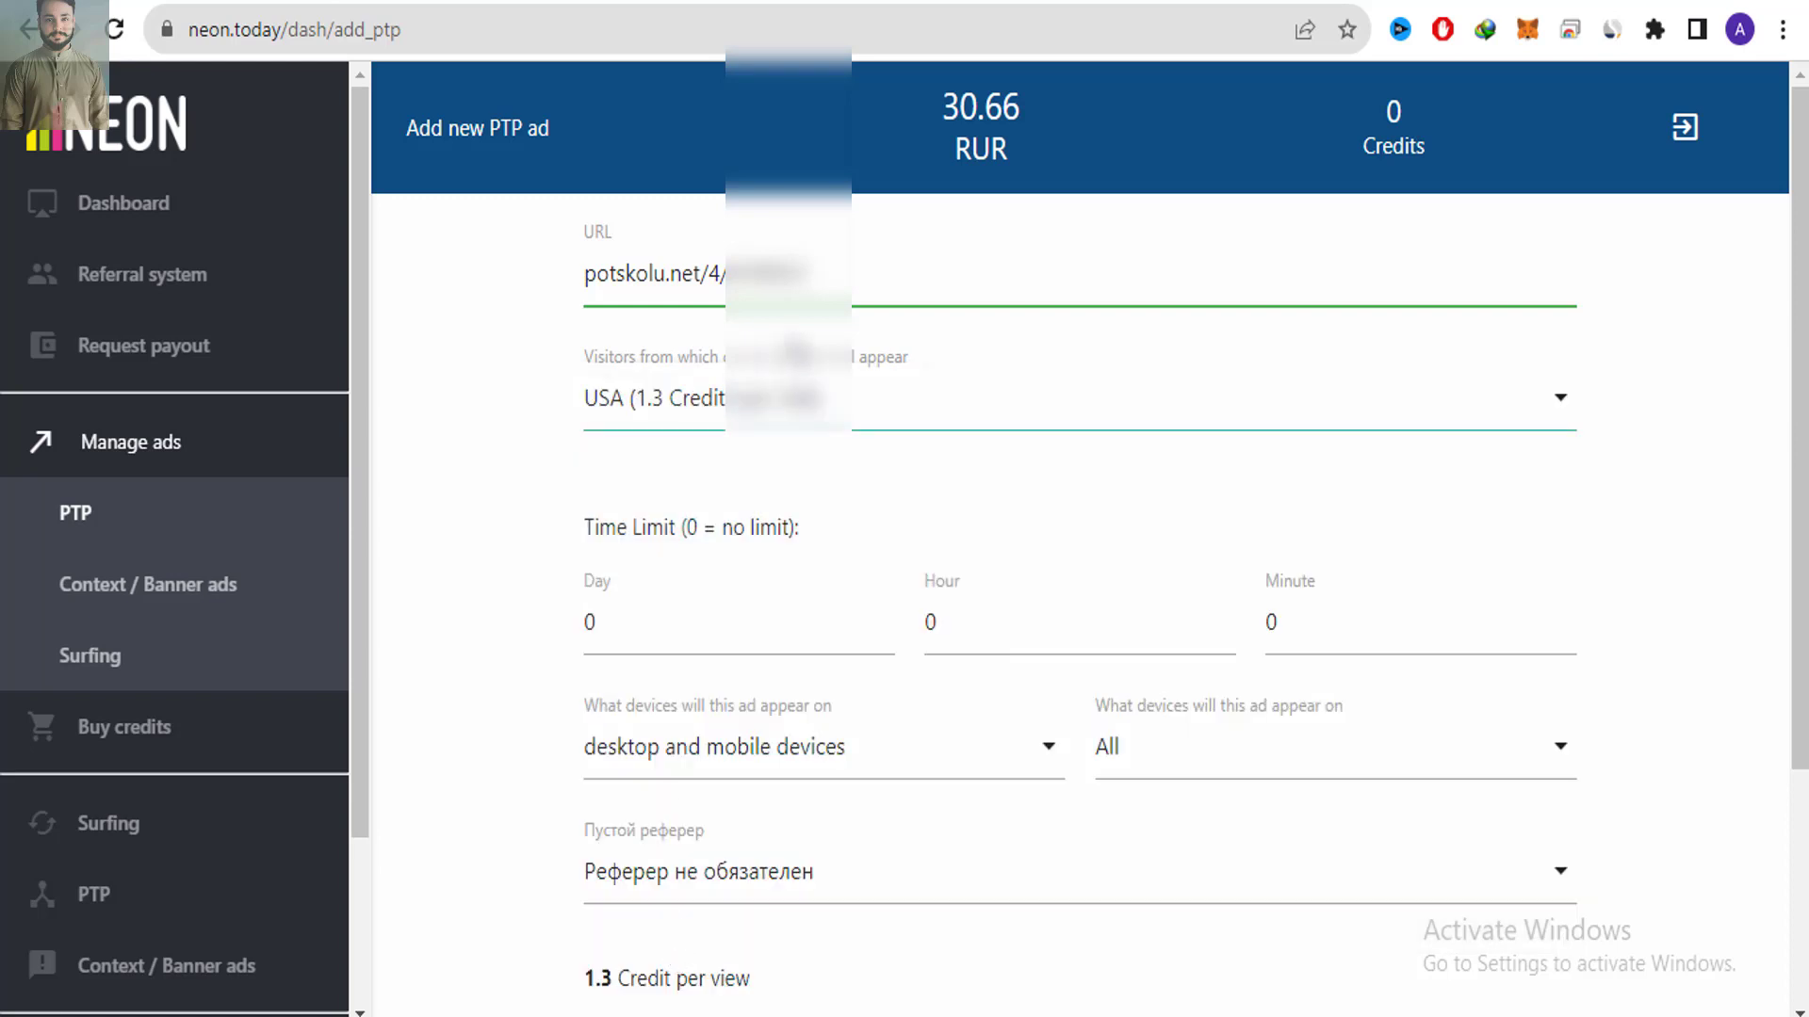
Try to add the ad with desktop and mobile devices, All browsers and the non-mandatory referrer option
scroll(656, 407, down, 2)
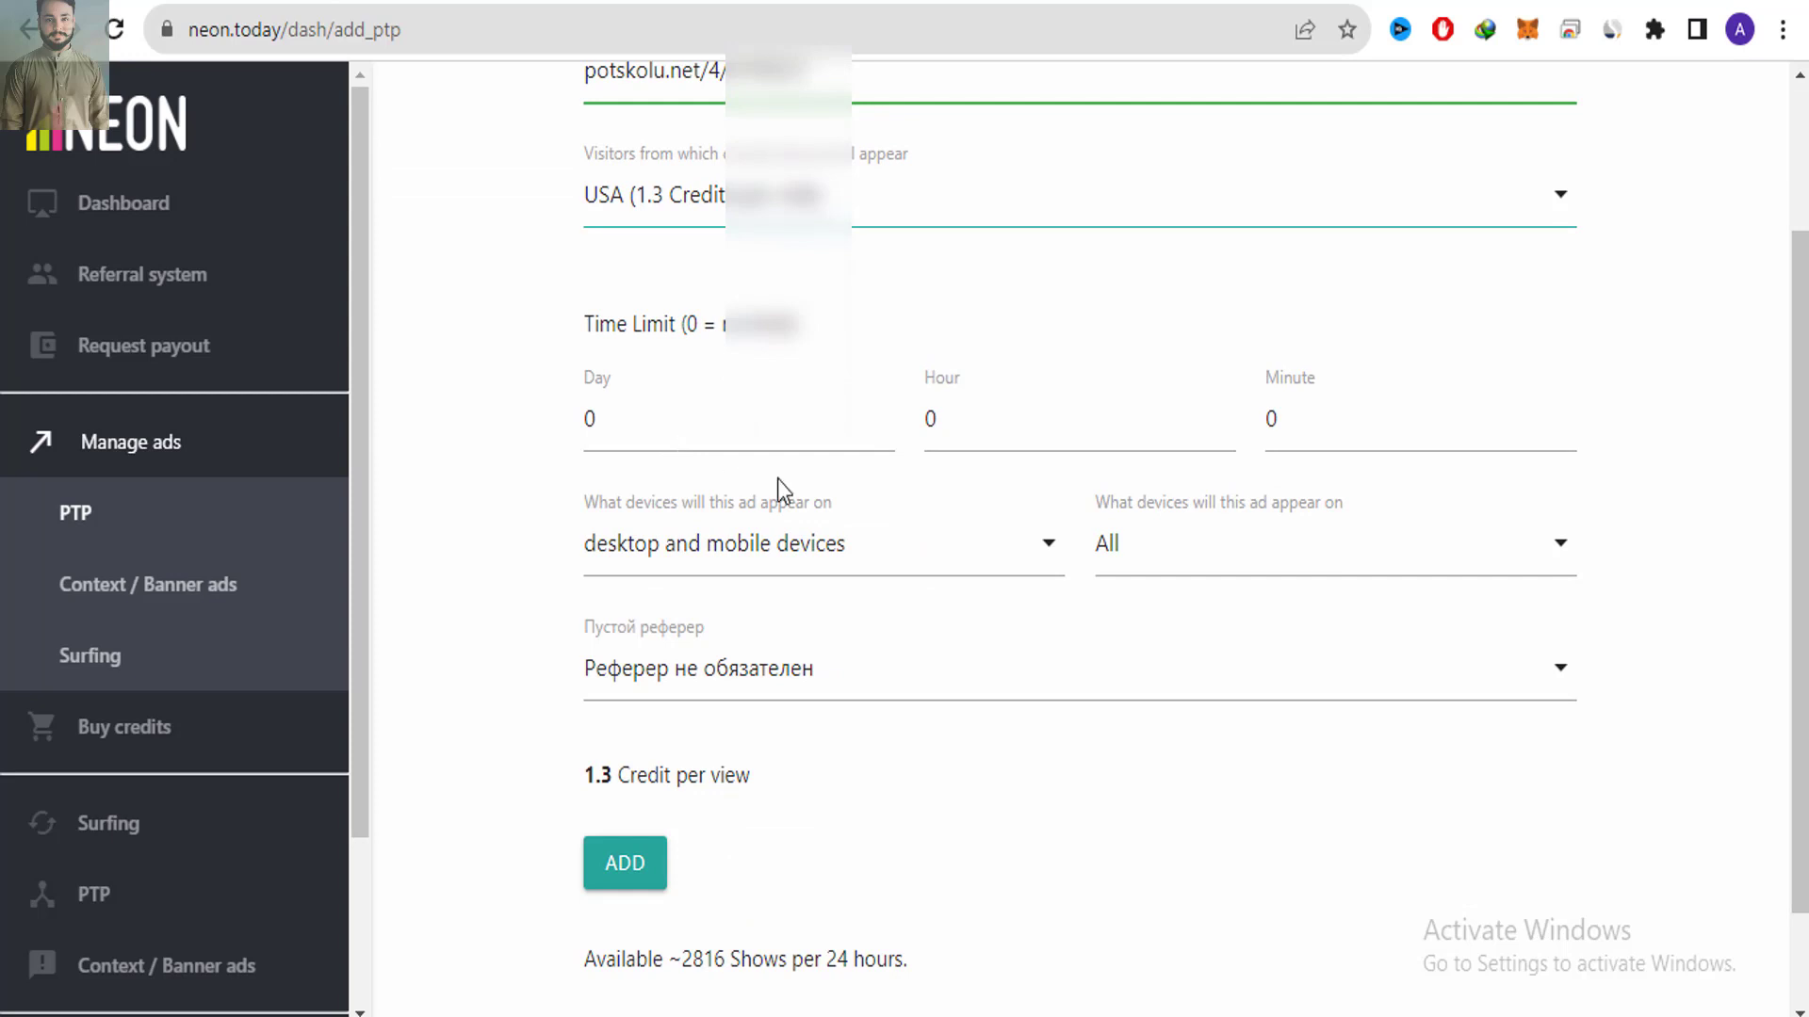
click(786, 573)
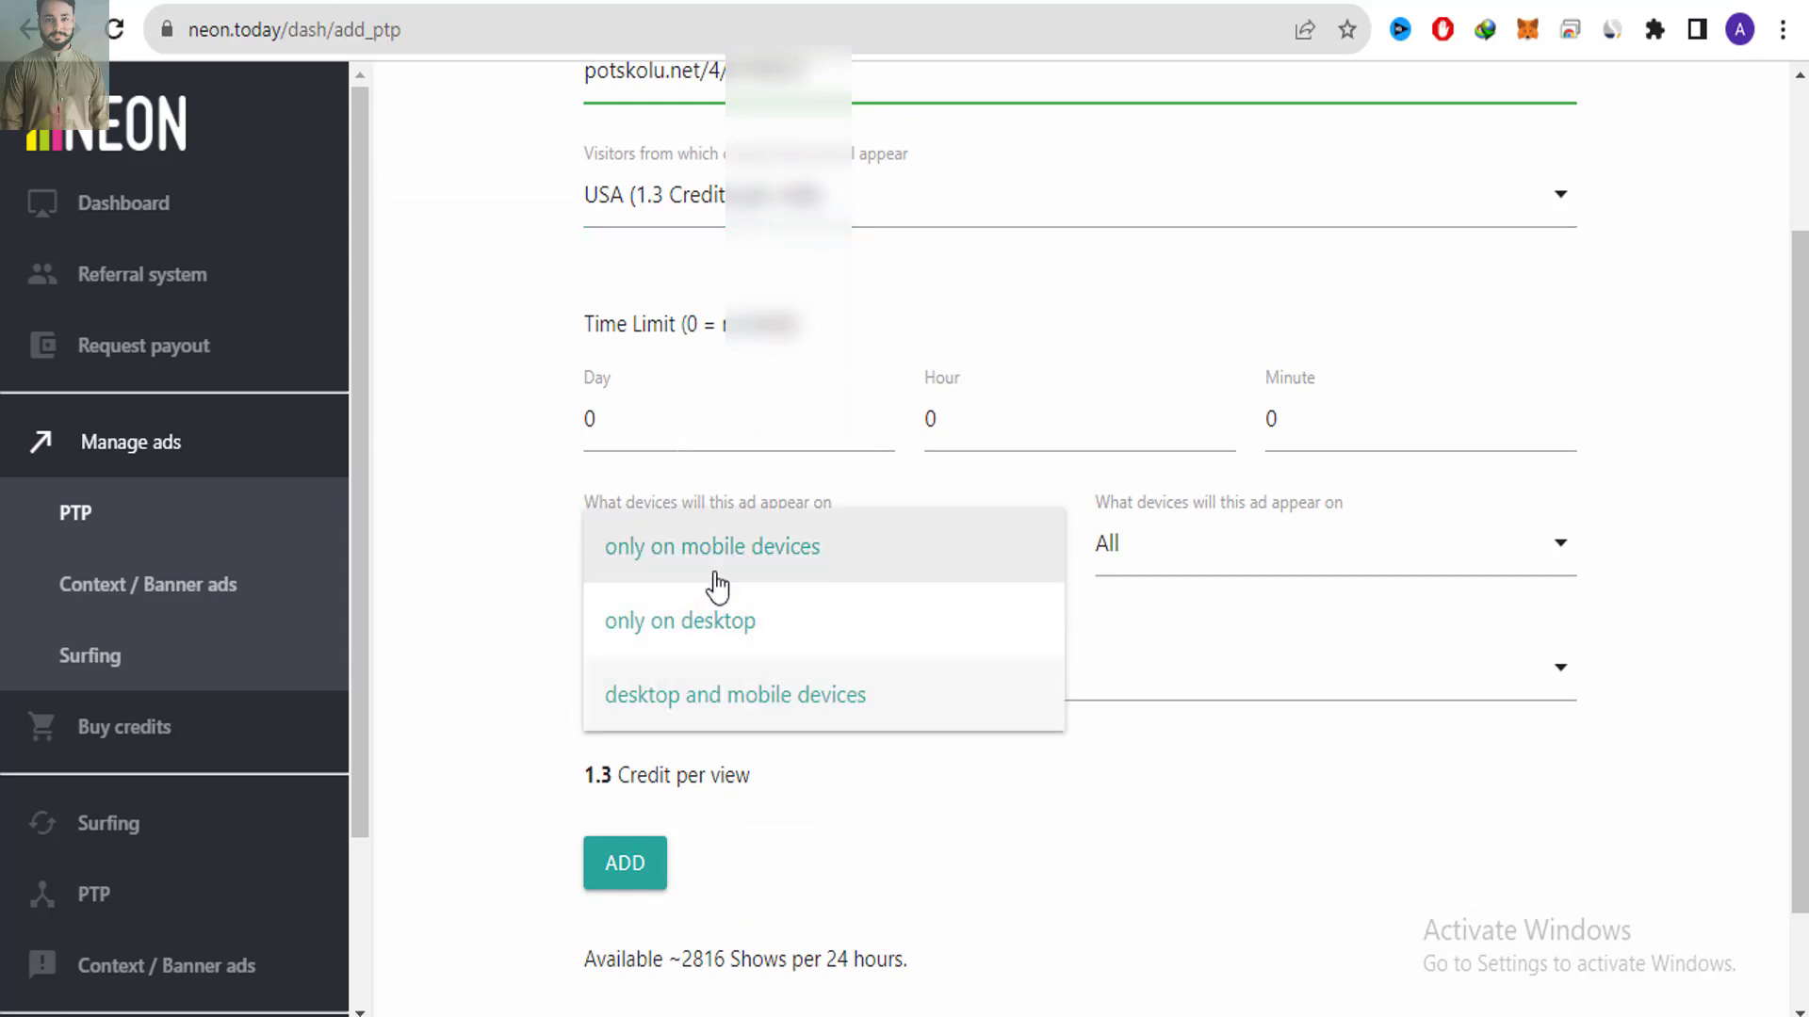
click(767, 696)
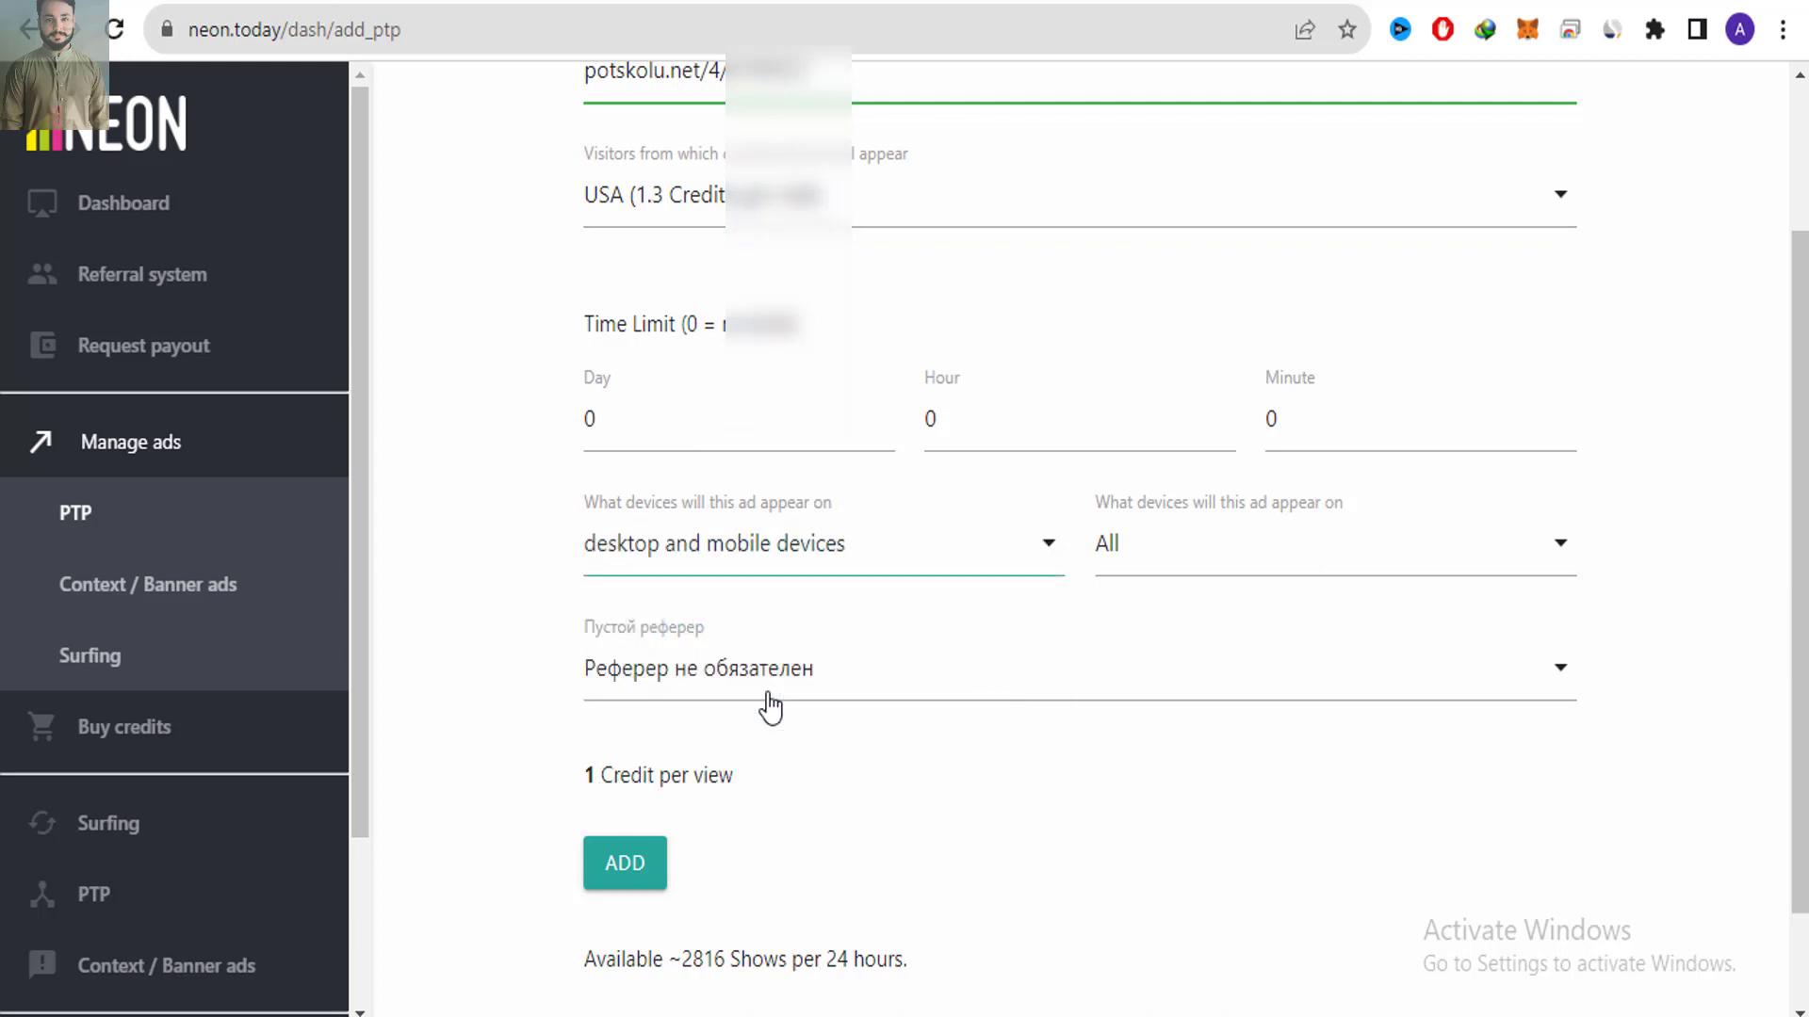
click(1253, 565)
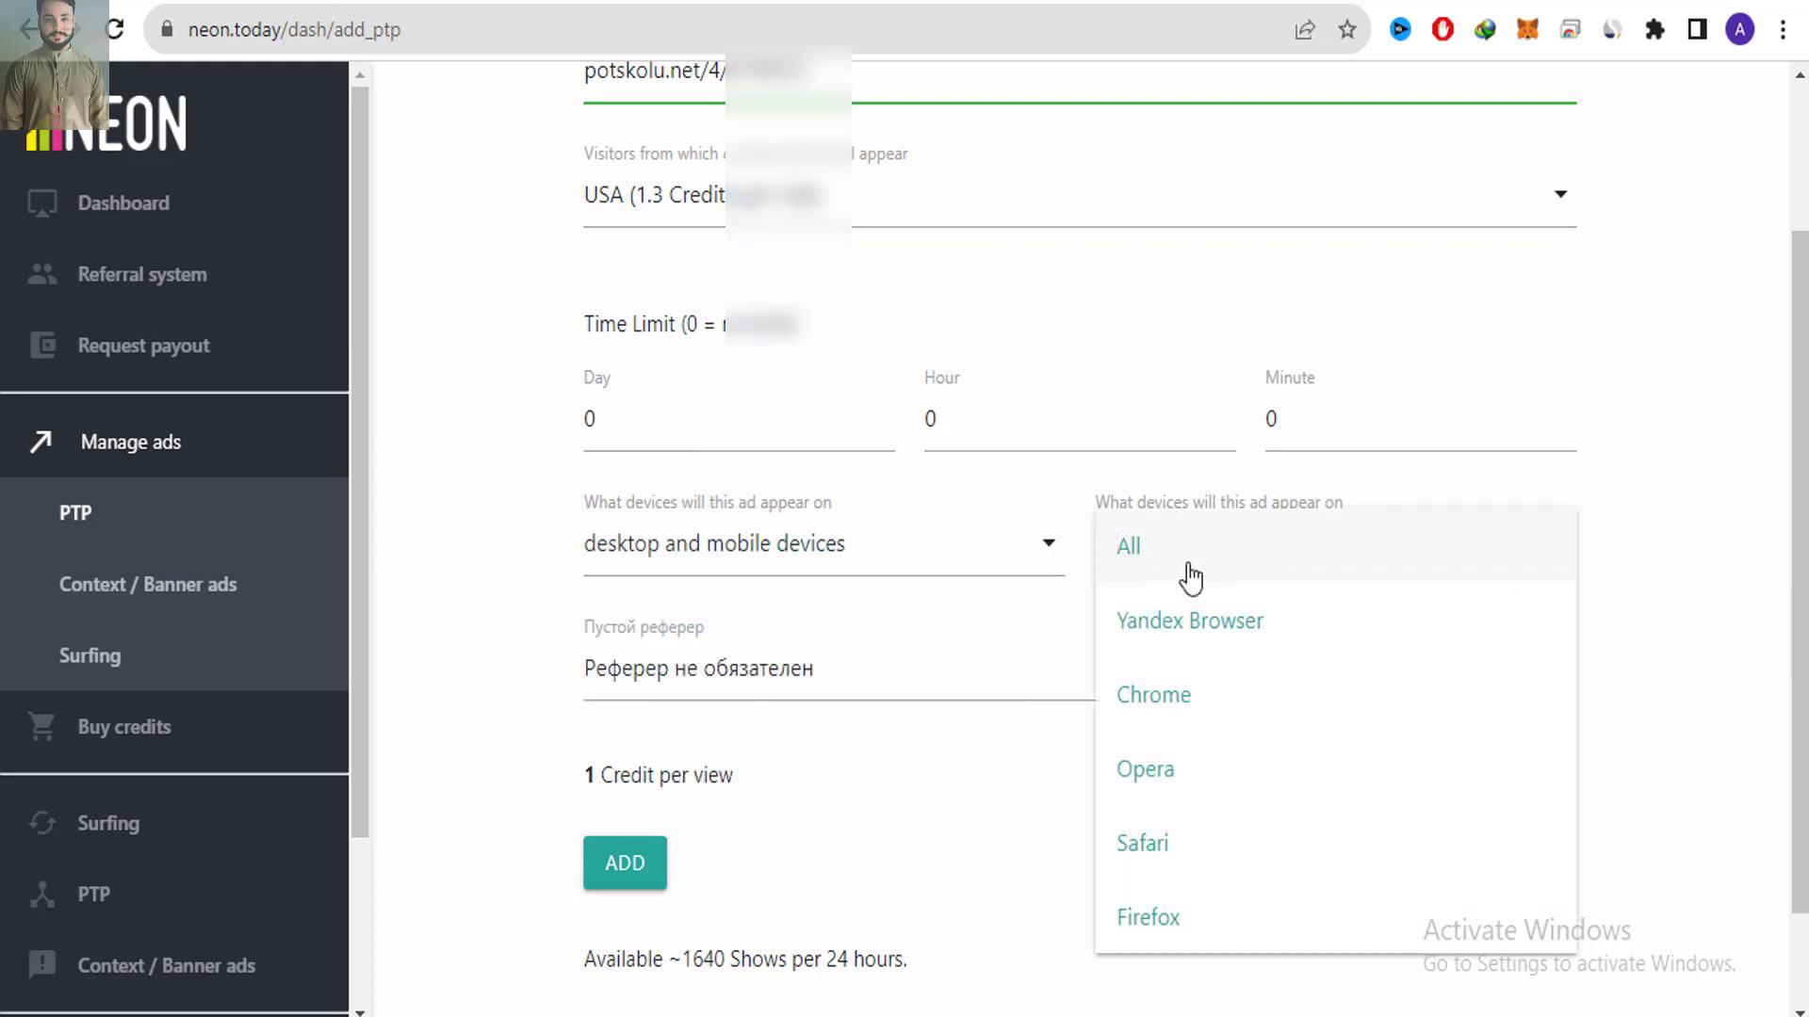
click(1190, 576)
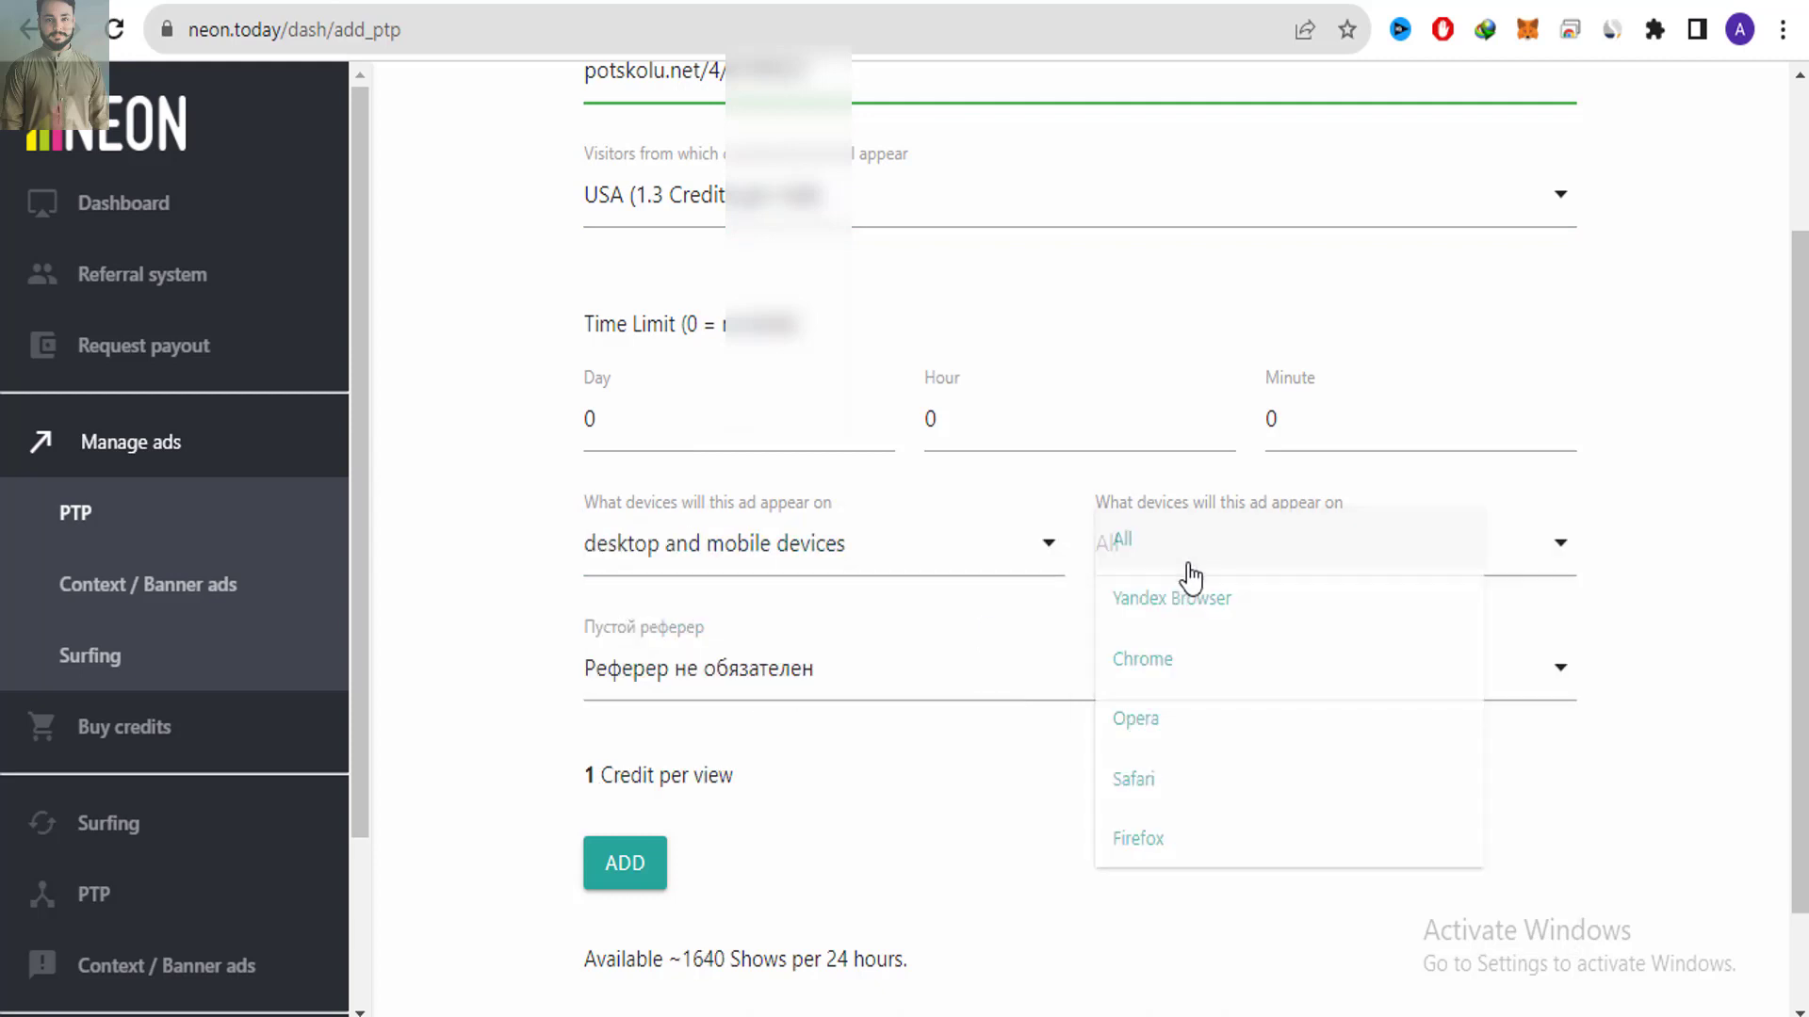
click(845, 687)
click(918, 853)
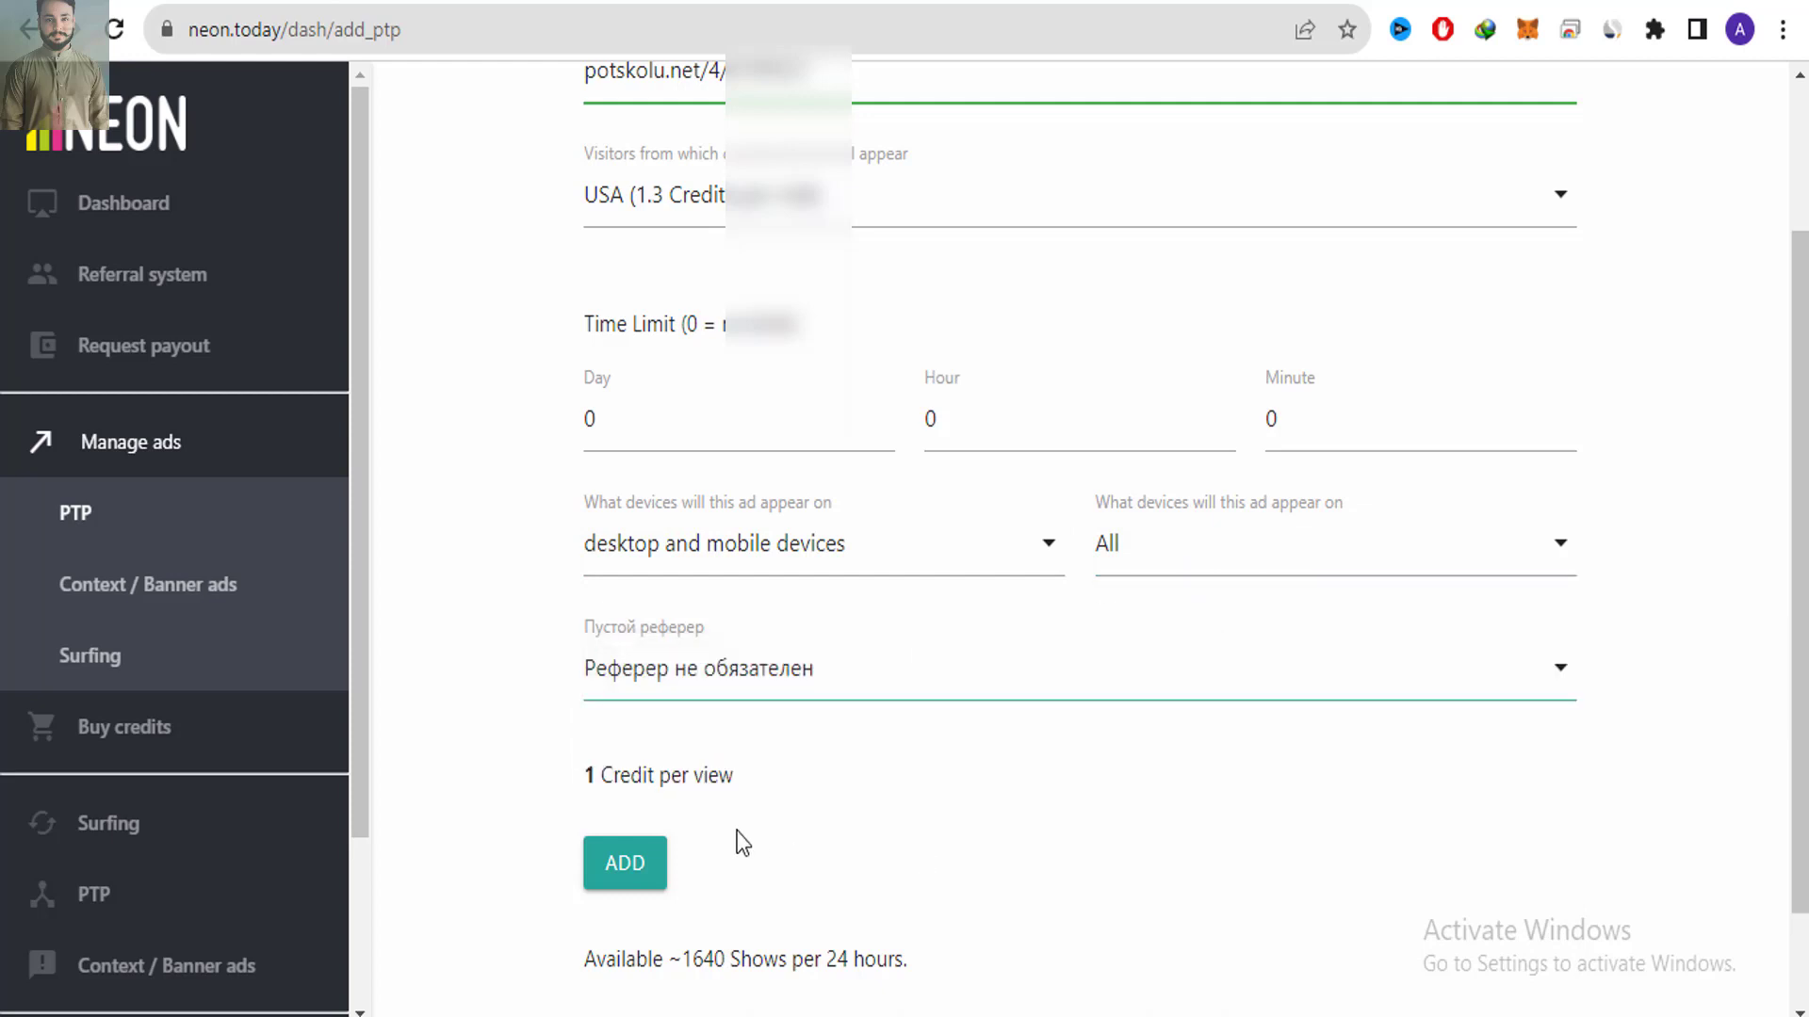
click(620, 874)
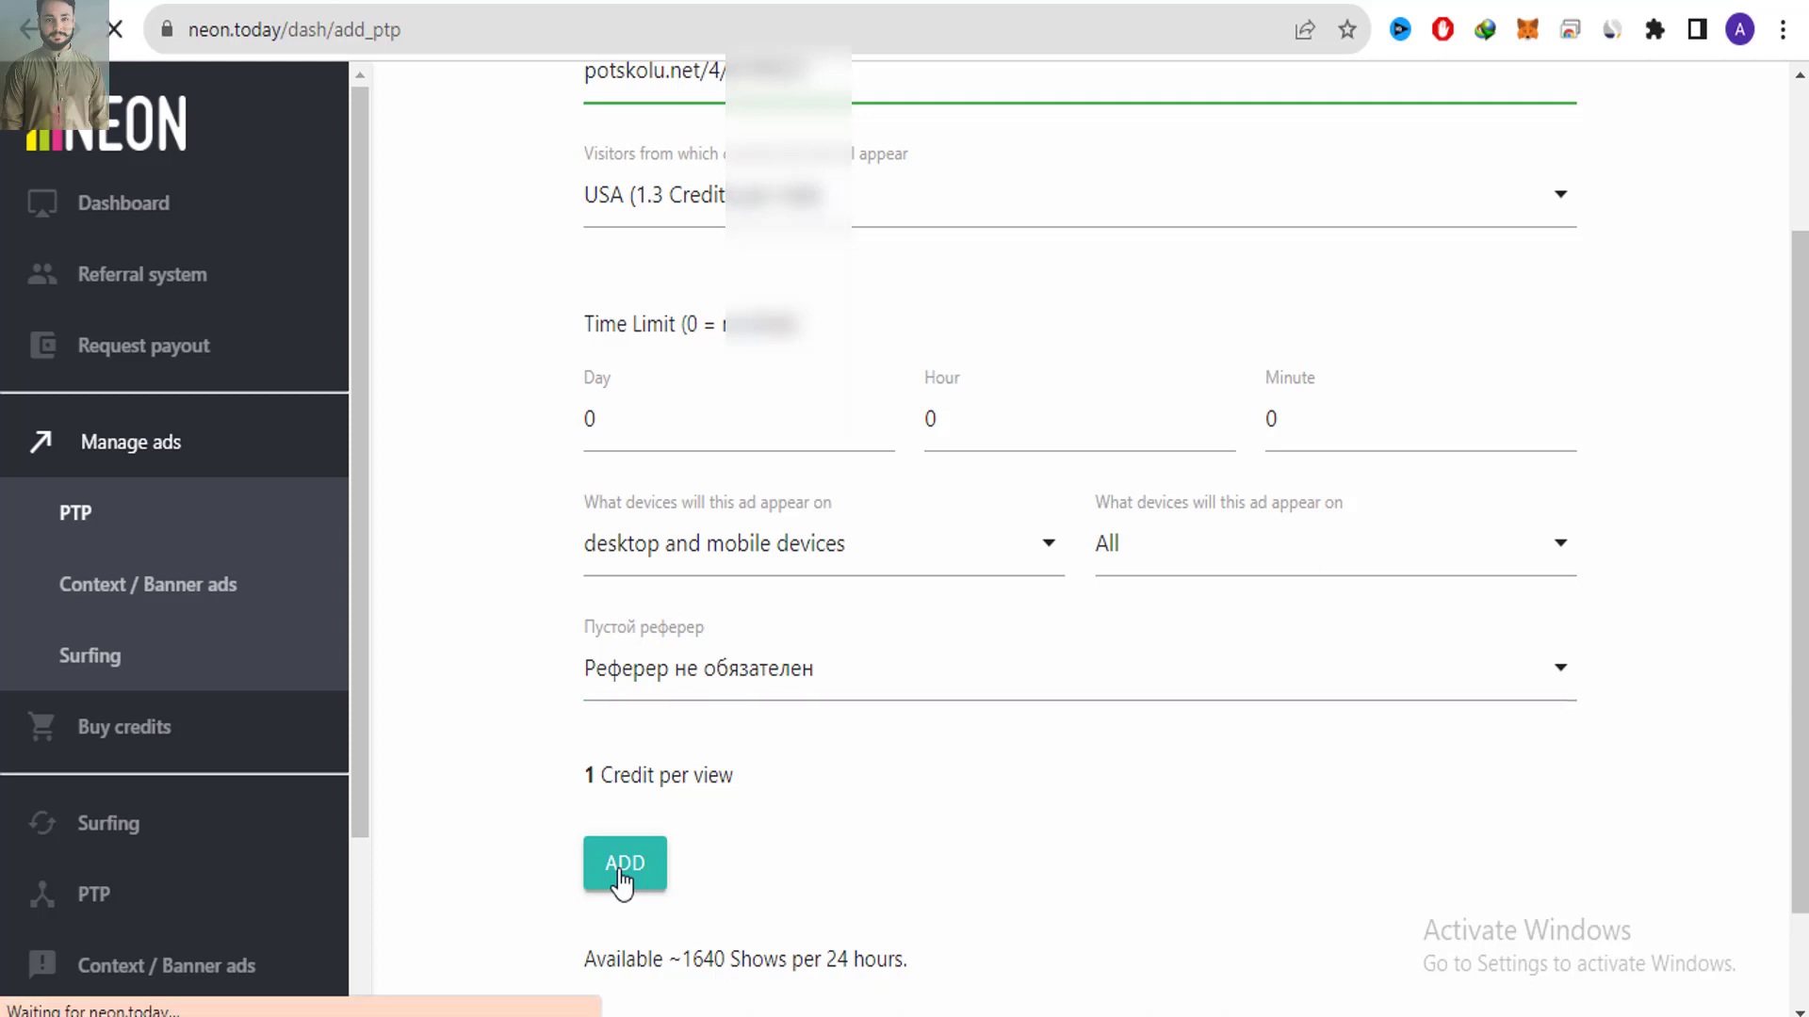
click(637, 378)
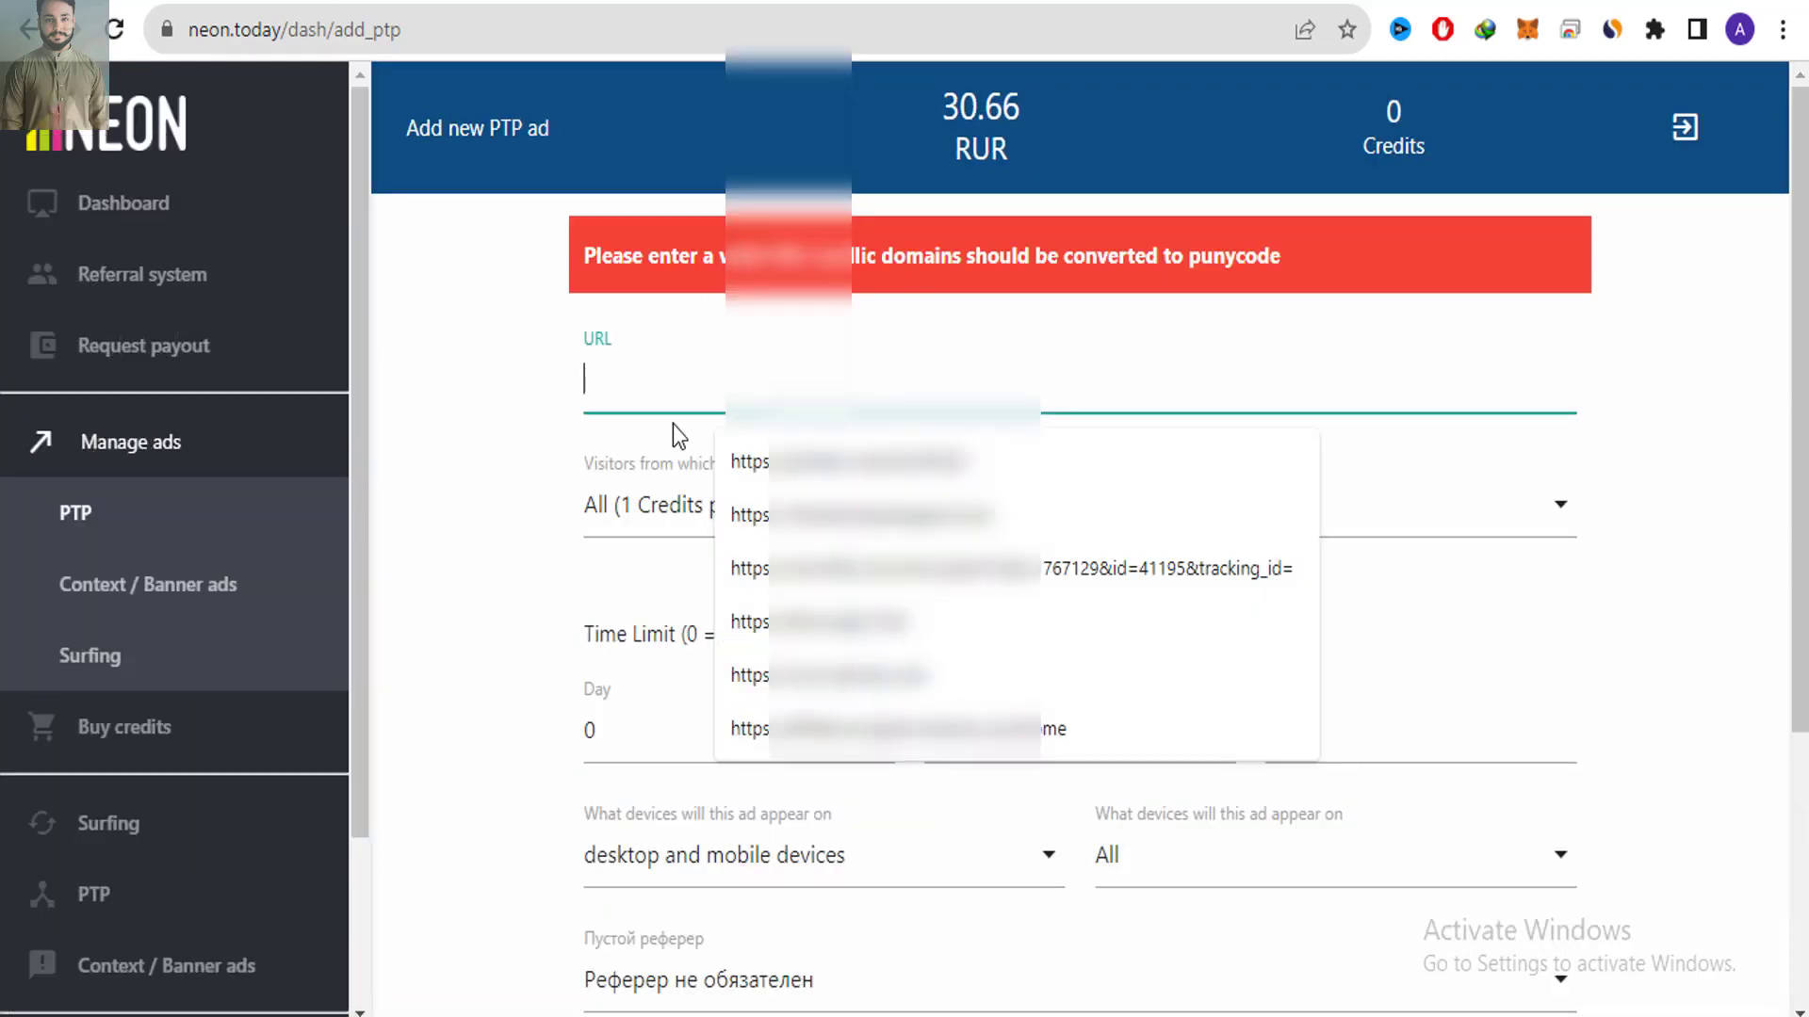
click(718, 465)
click(677, 513)
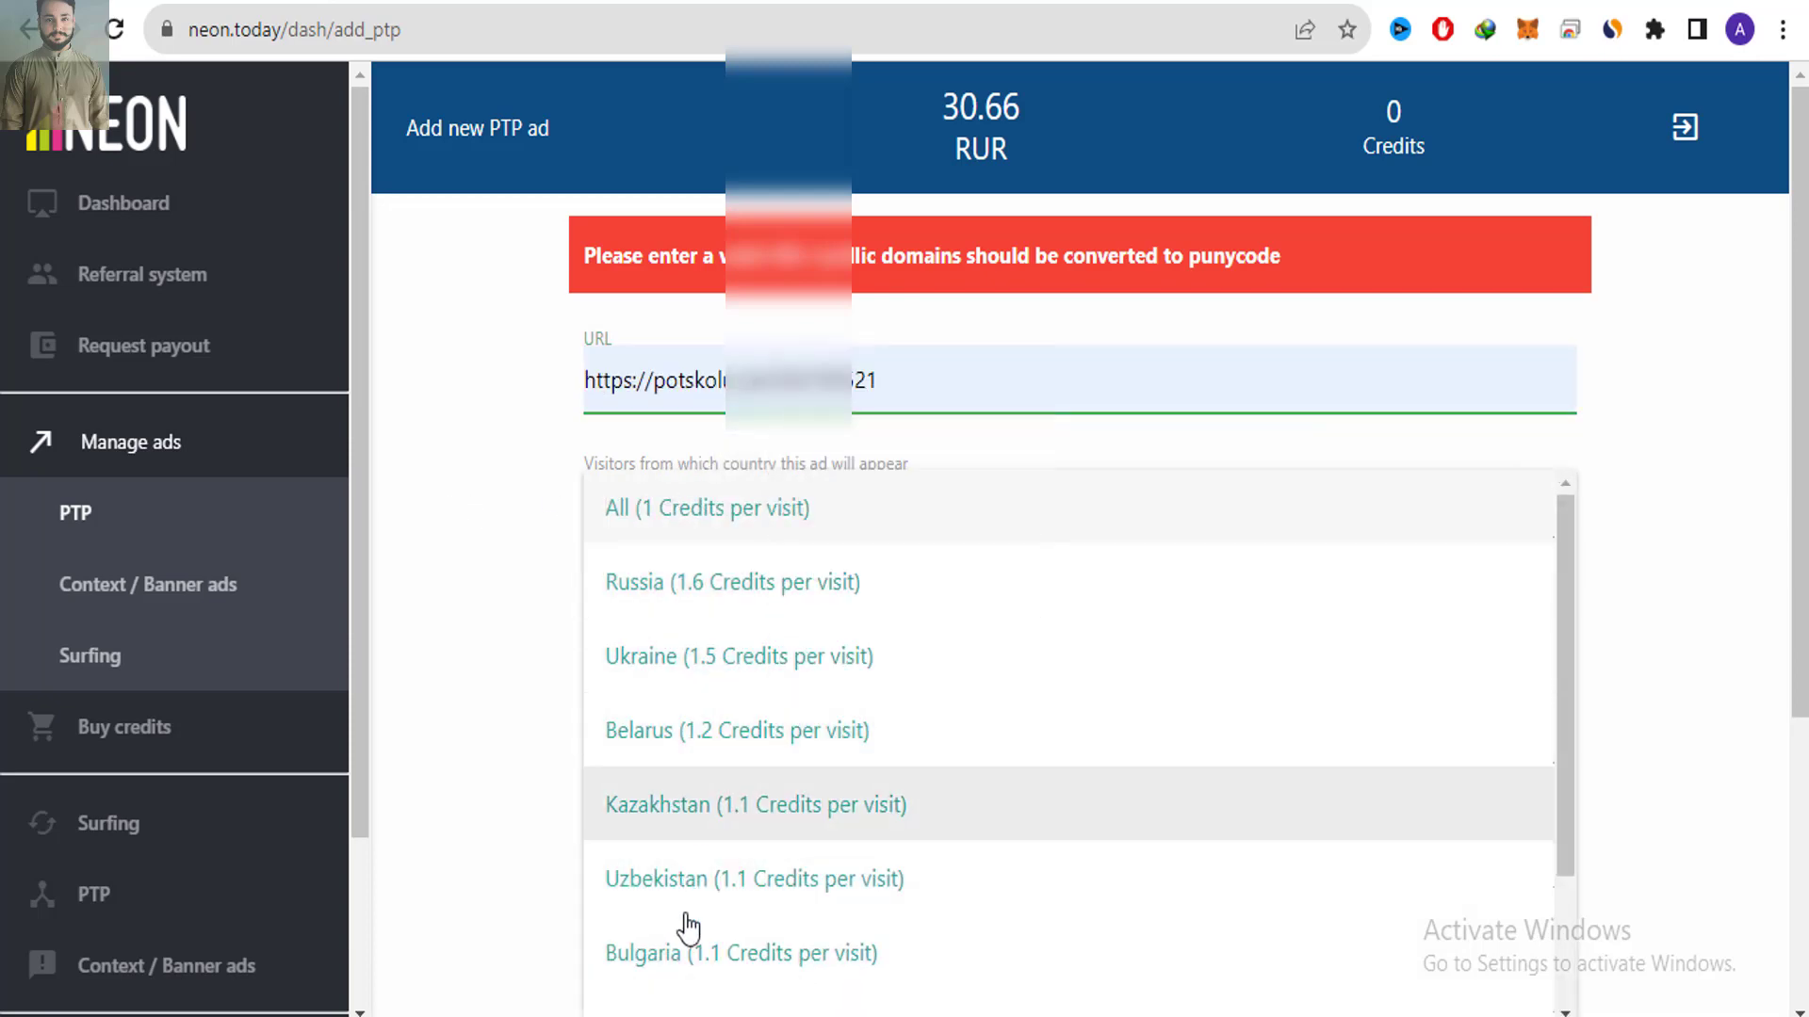
scroll(1530, 857, down, 2)
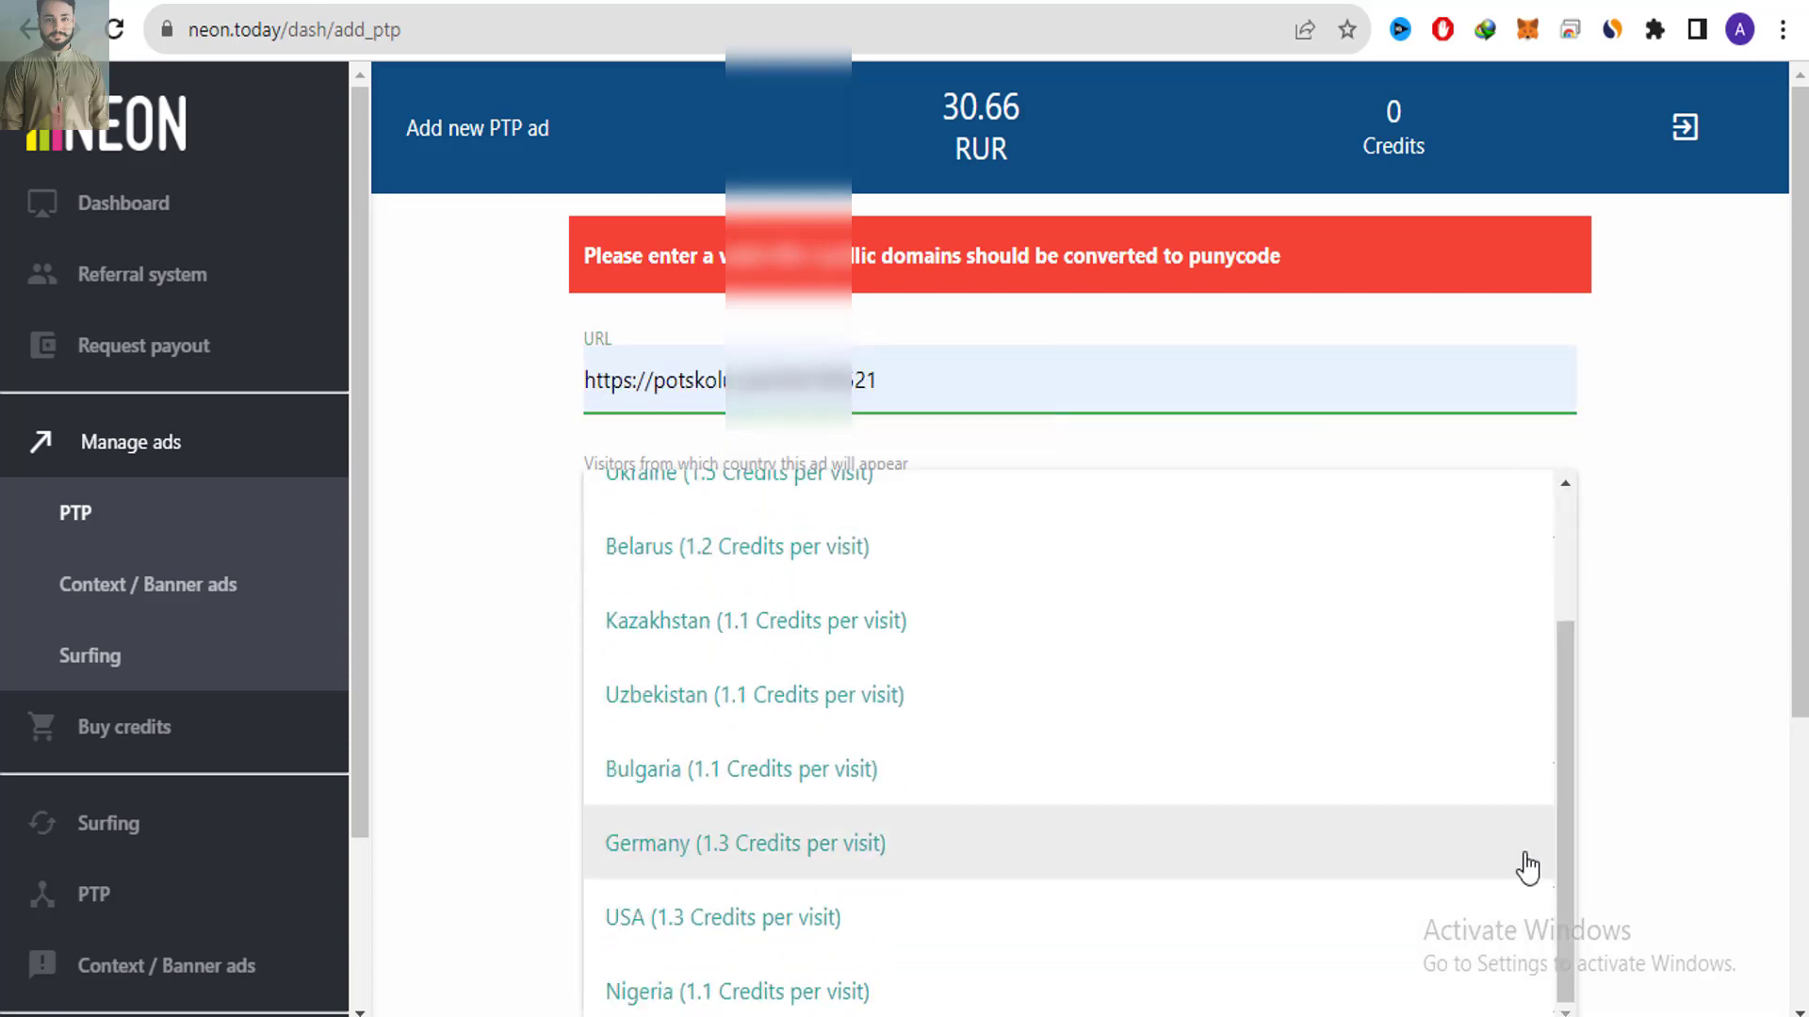
click(998, 924)
scroll(760, 674, down, 4)
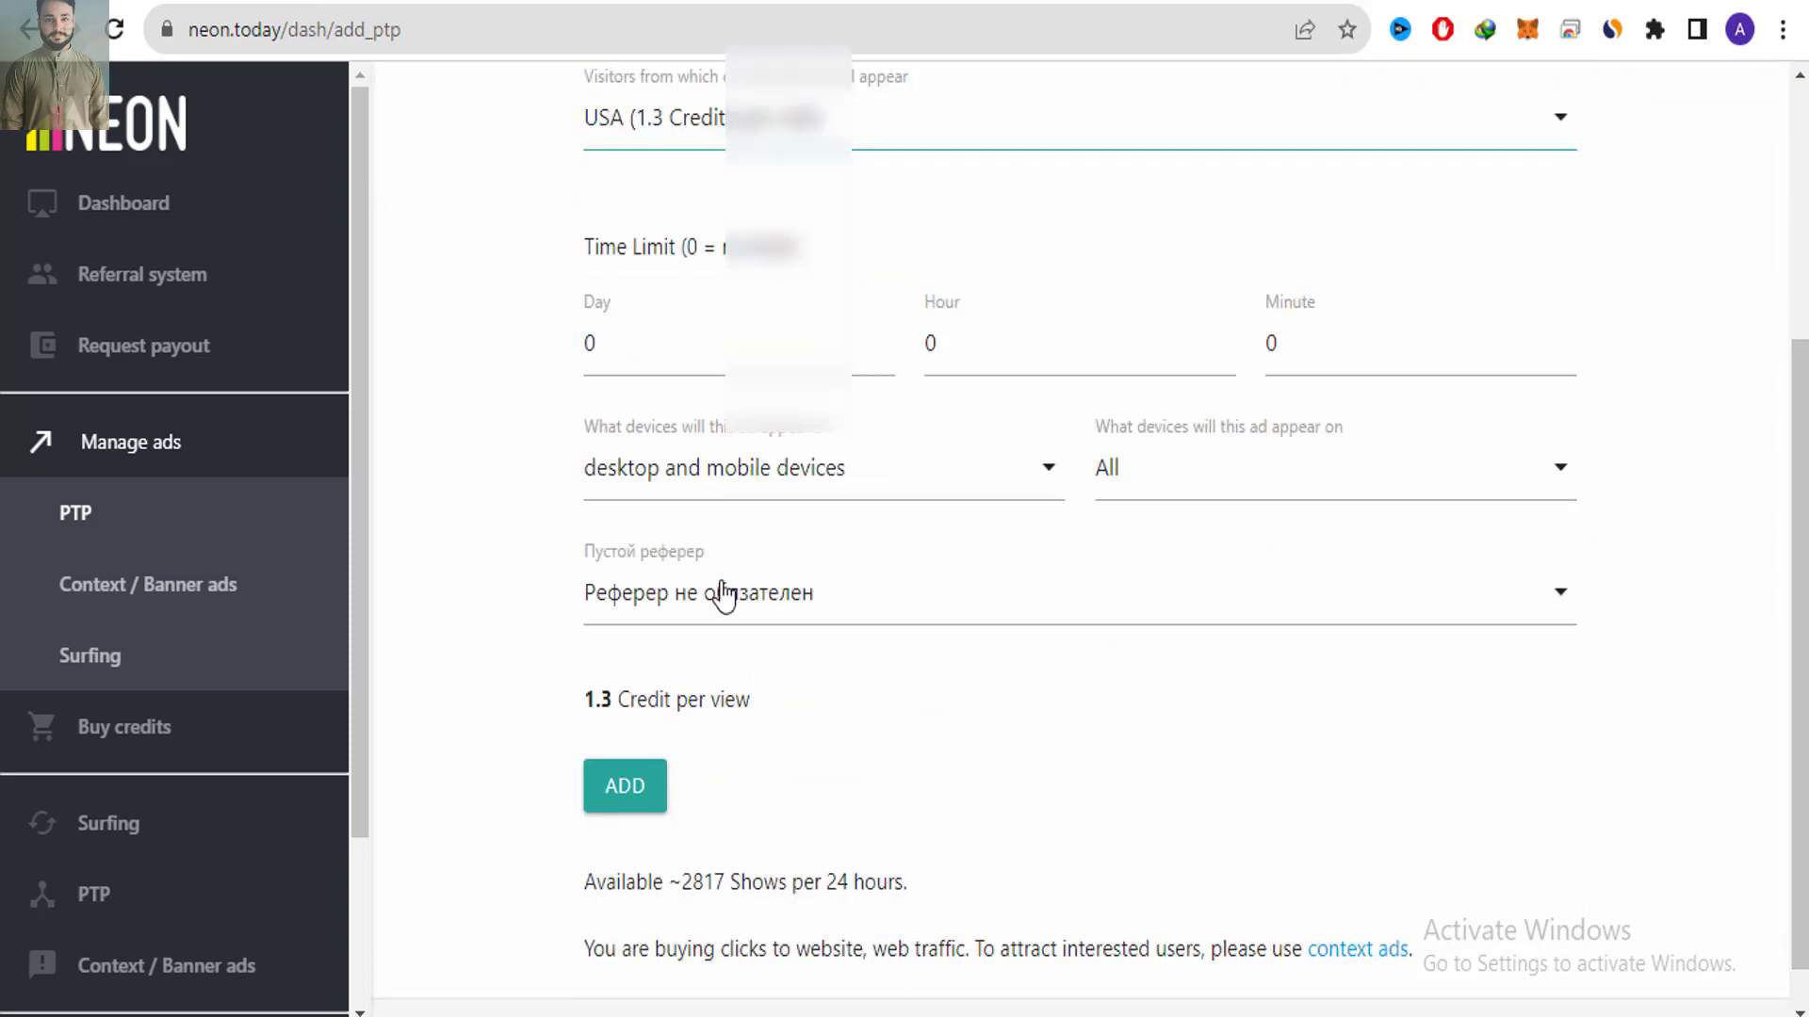
click(613, 796)
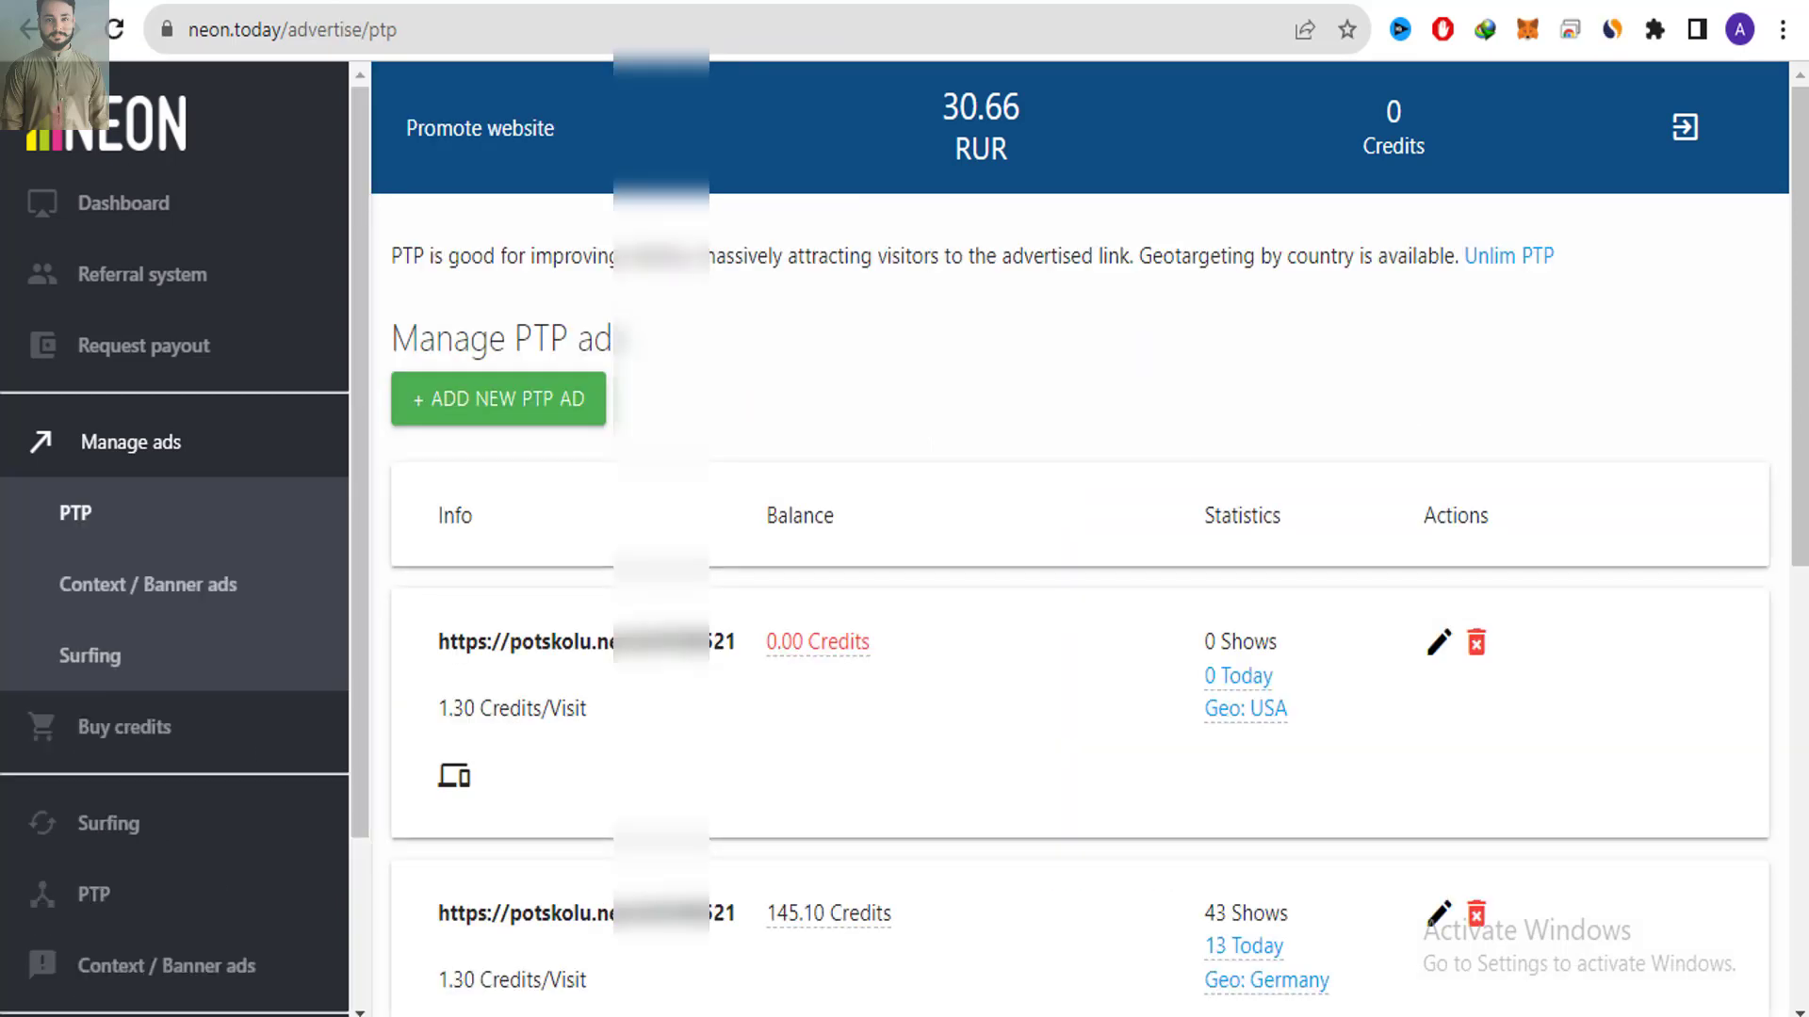
Try to add 100 credits to the balance of the new USA-targeted PTP ad
scroll(1070, 506, down, 4)
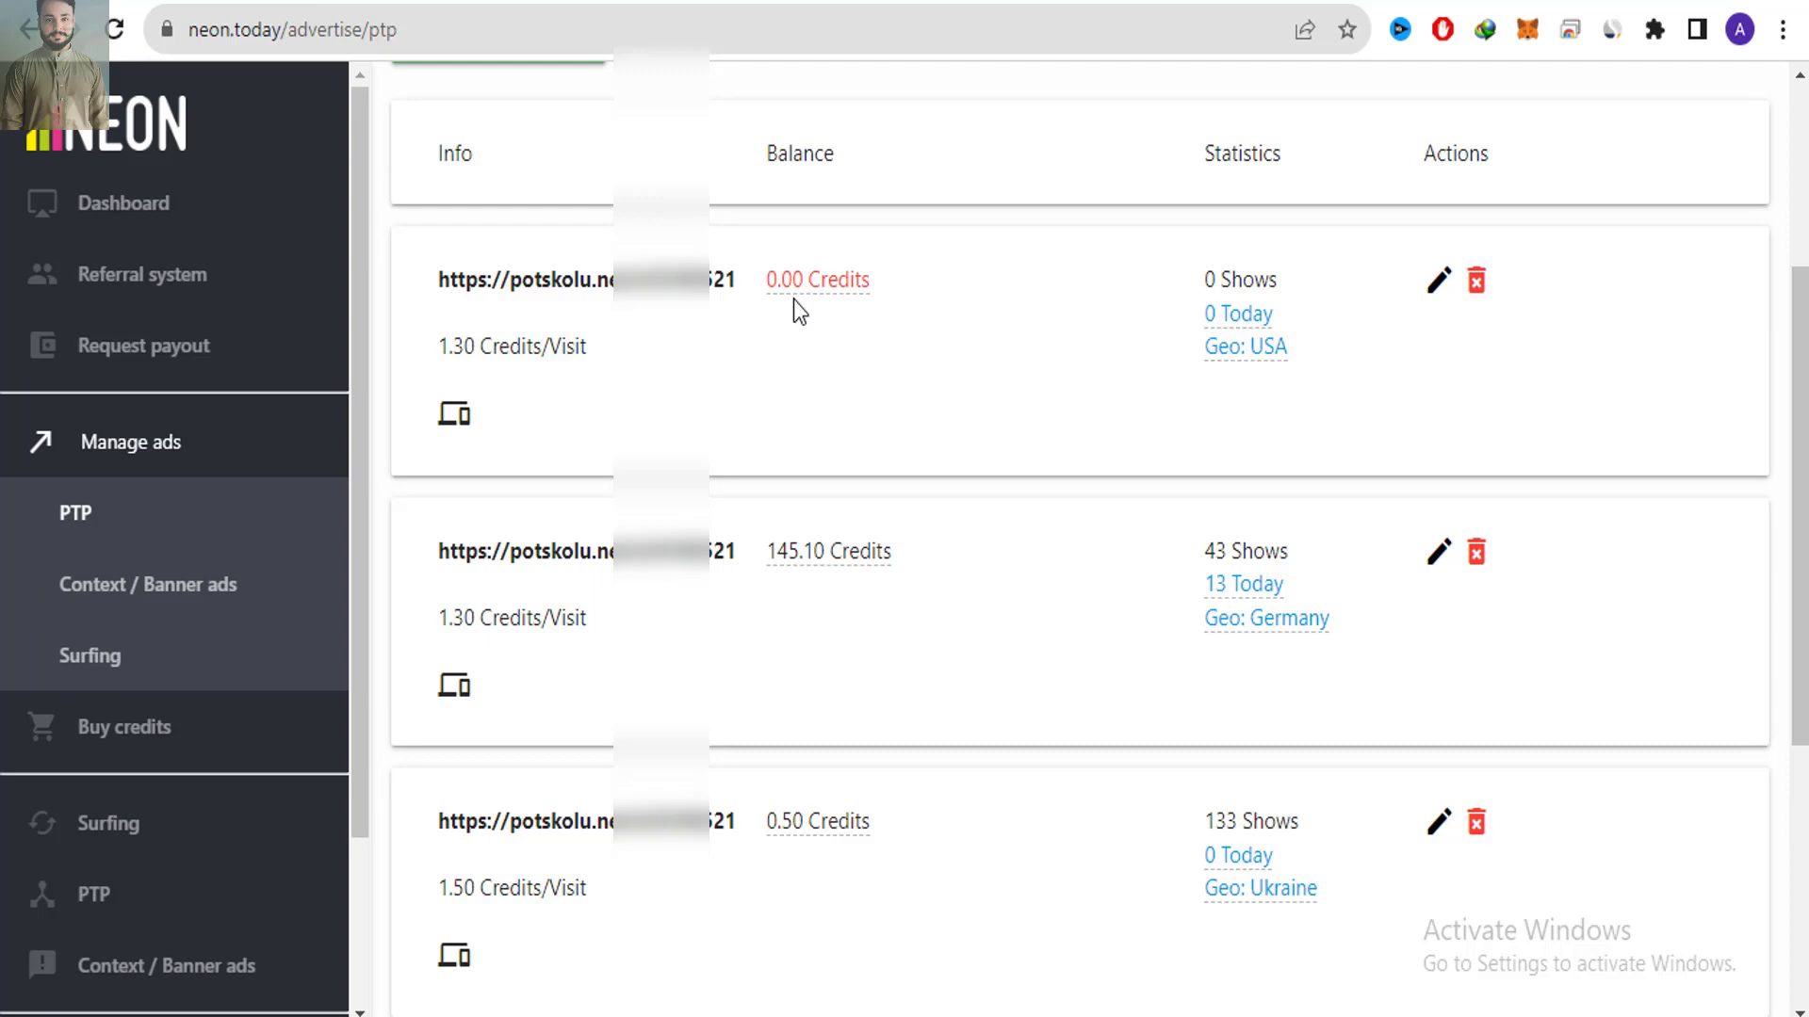
click(783, 296)
scroll(1368, 103, up, 4)
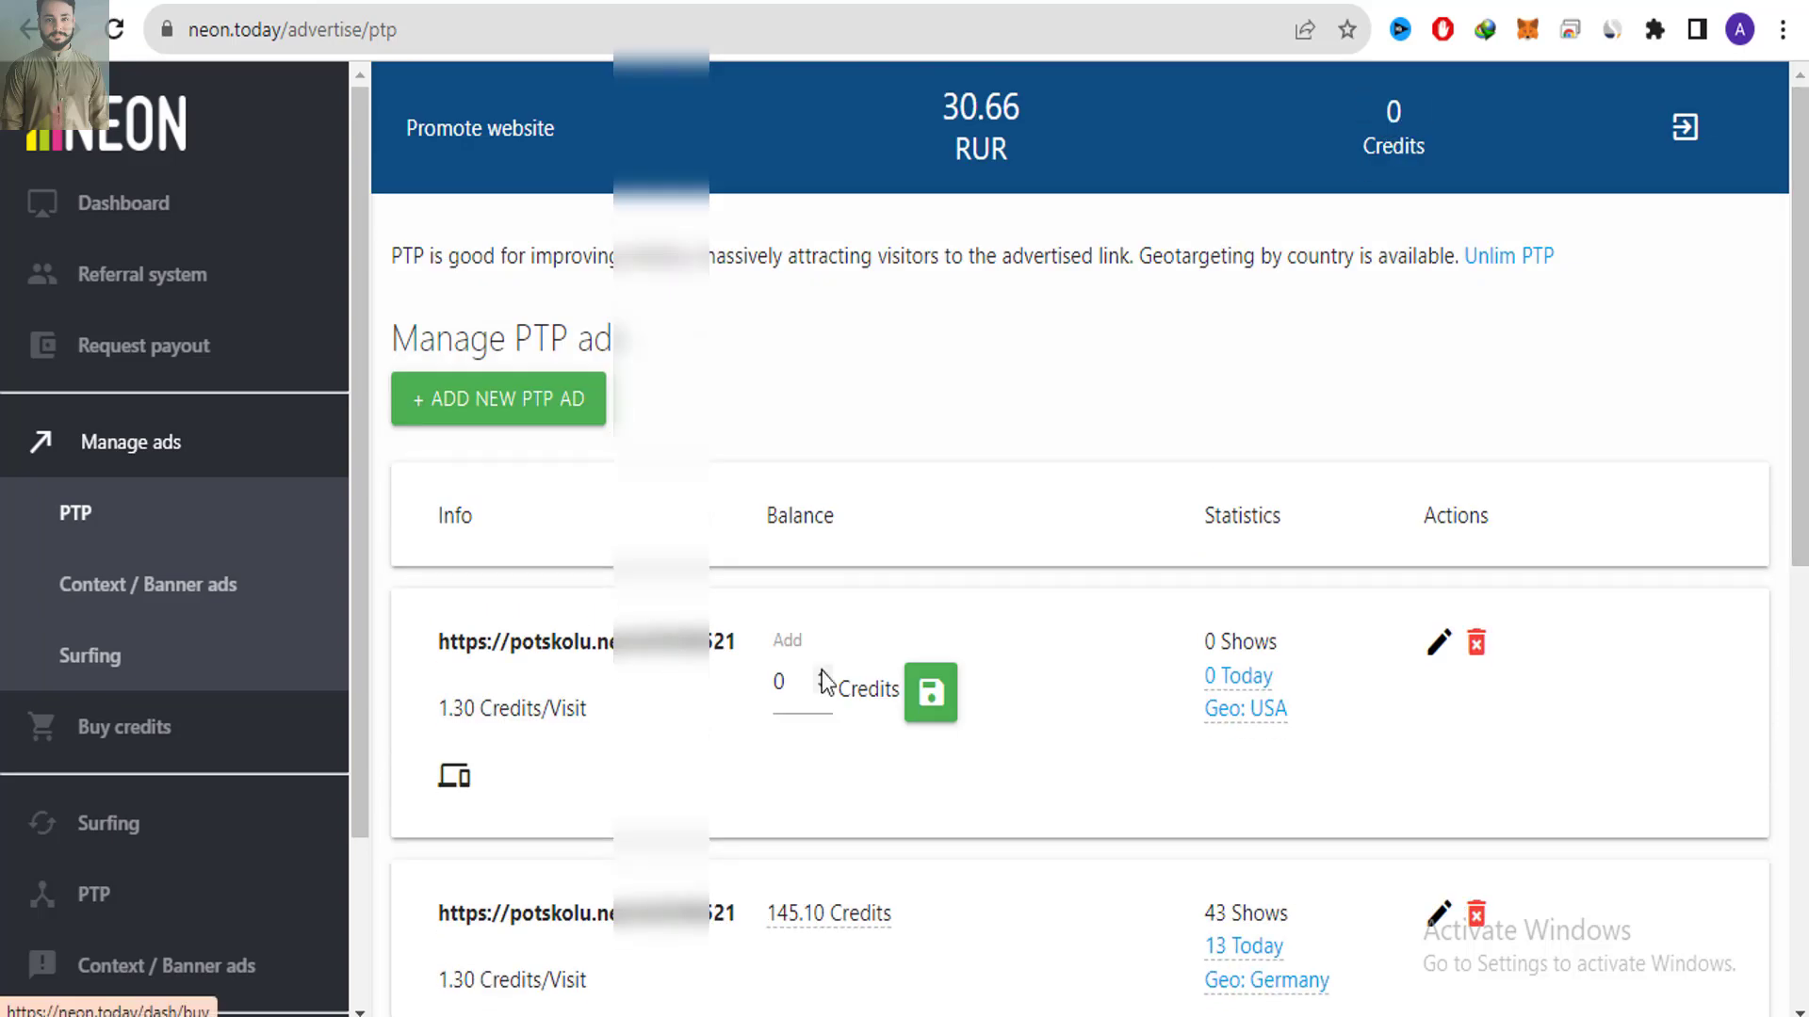
double_click(779, 681)
text(1000)
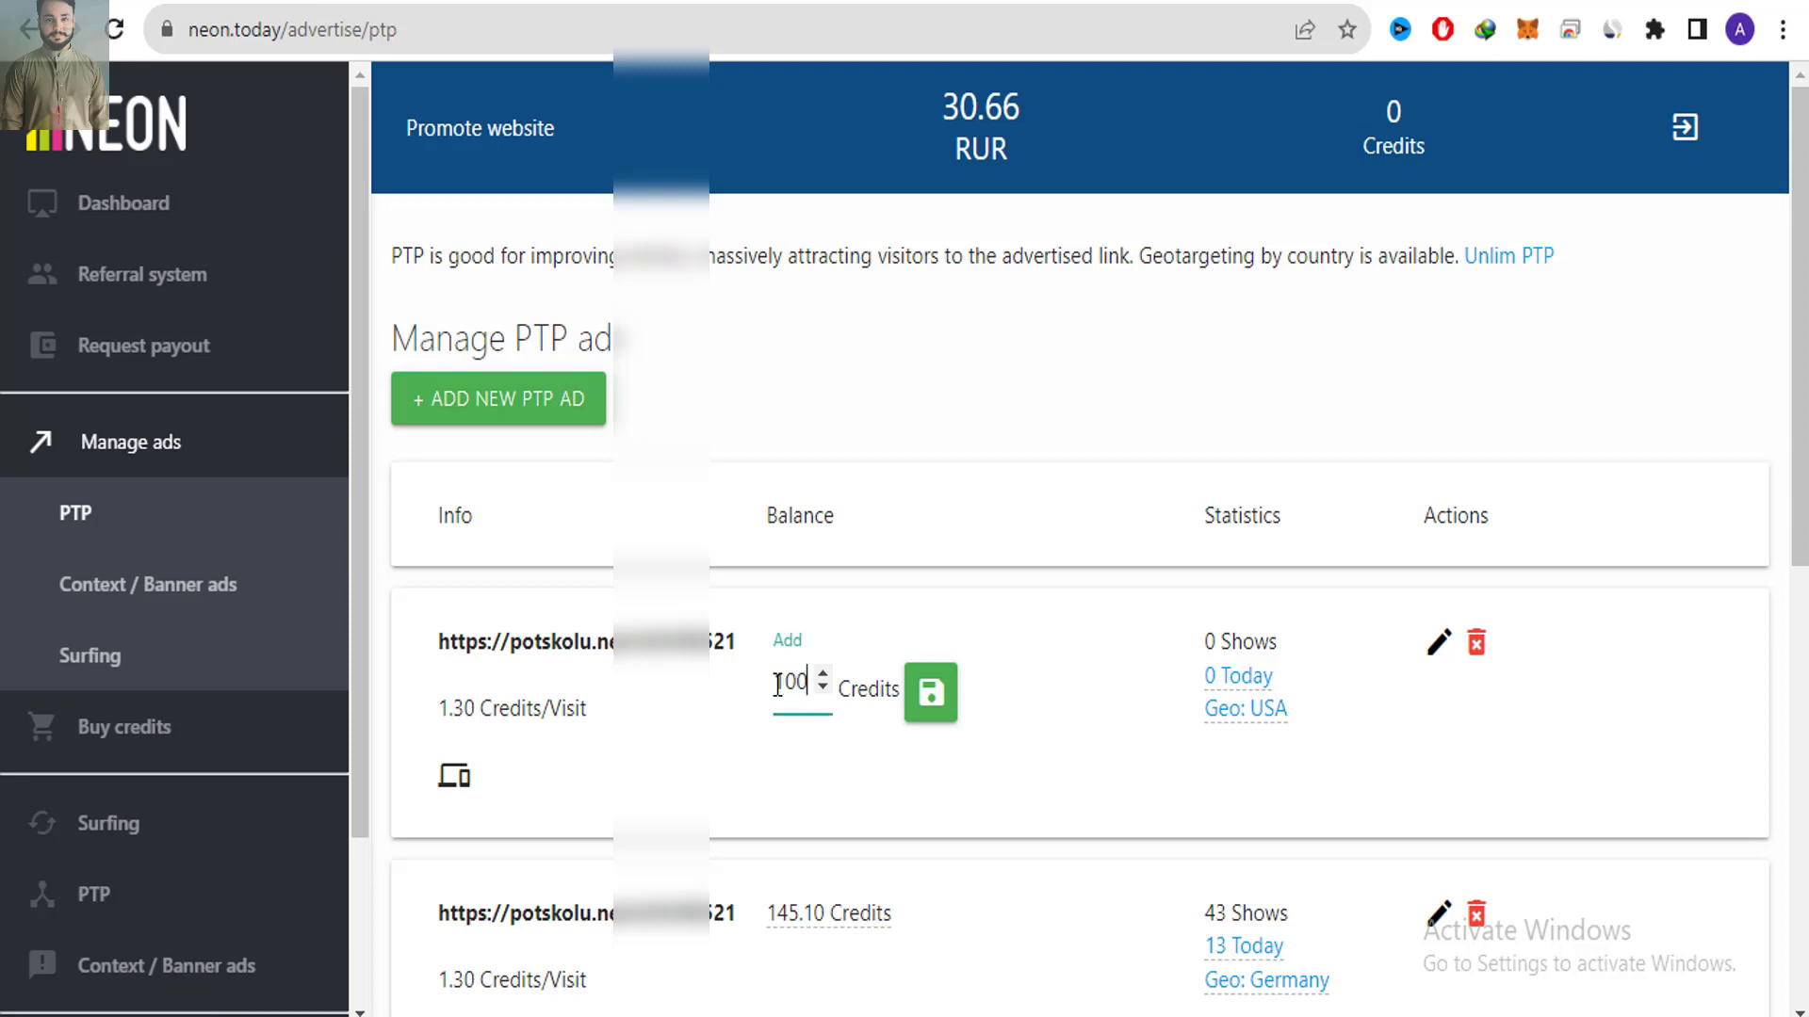
click(941, 714)
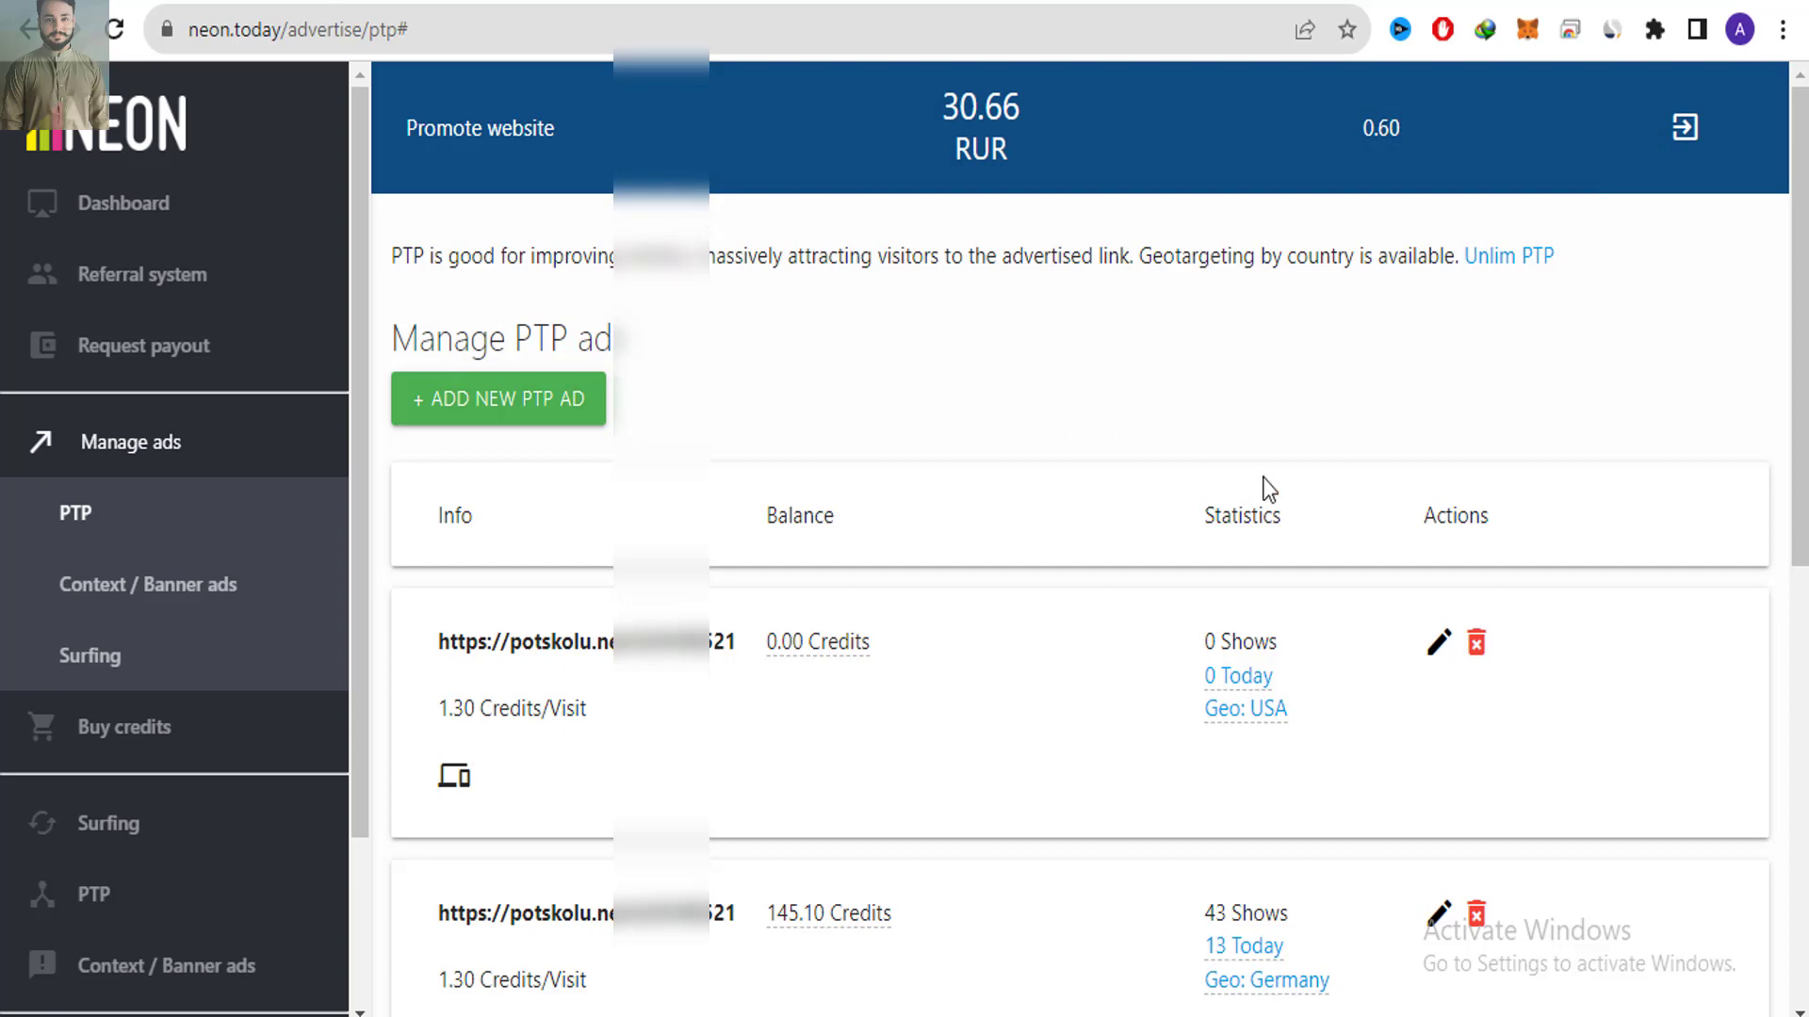
Review the shows, balances and target countries of the PTP ads in the list
drag(1203, 632, 1216, 634)
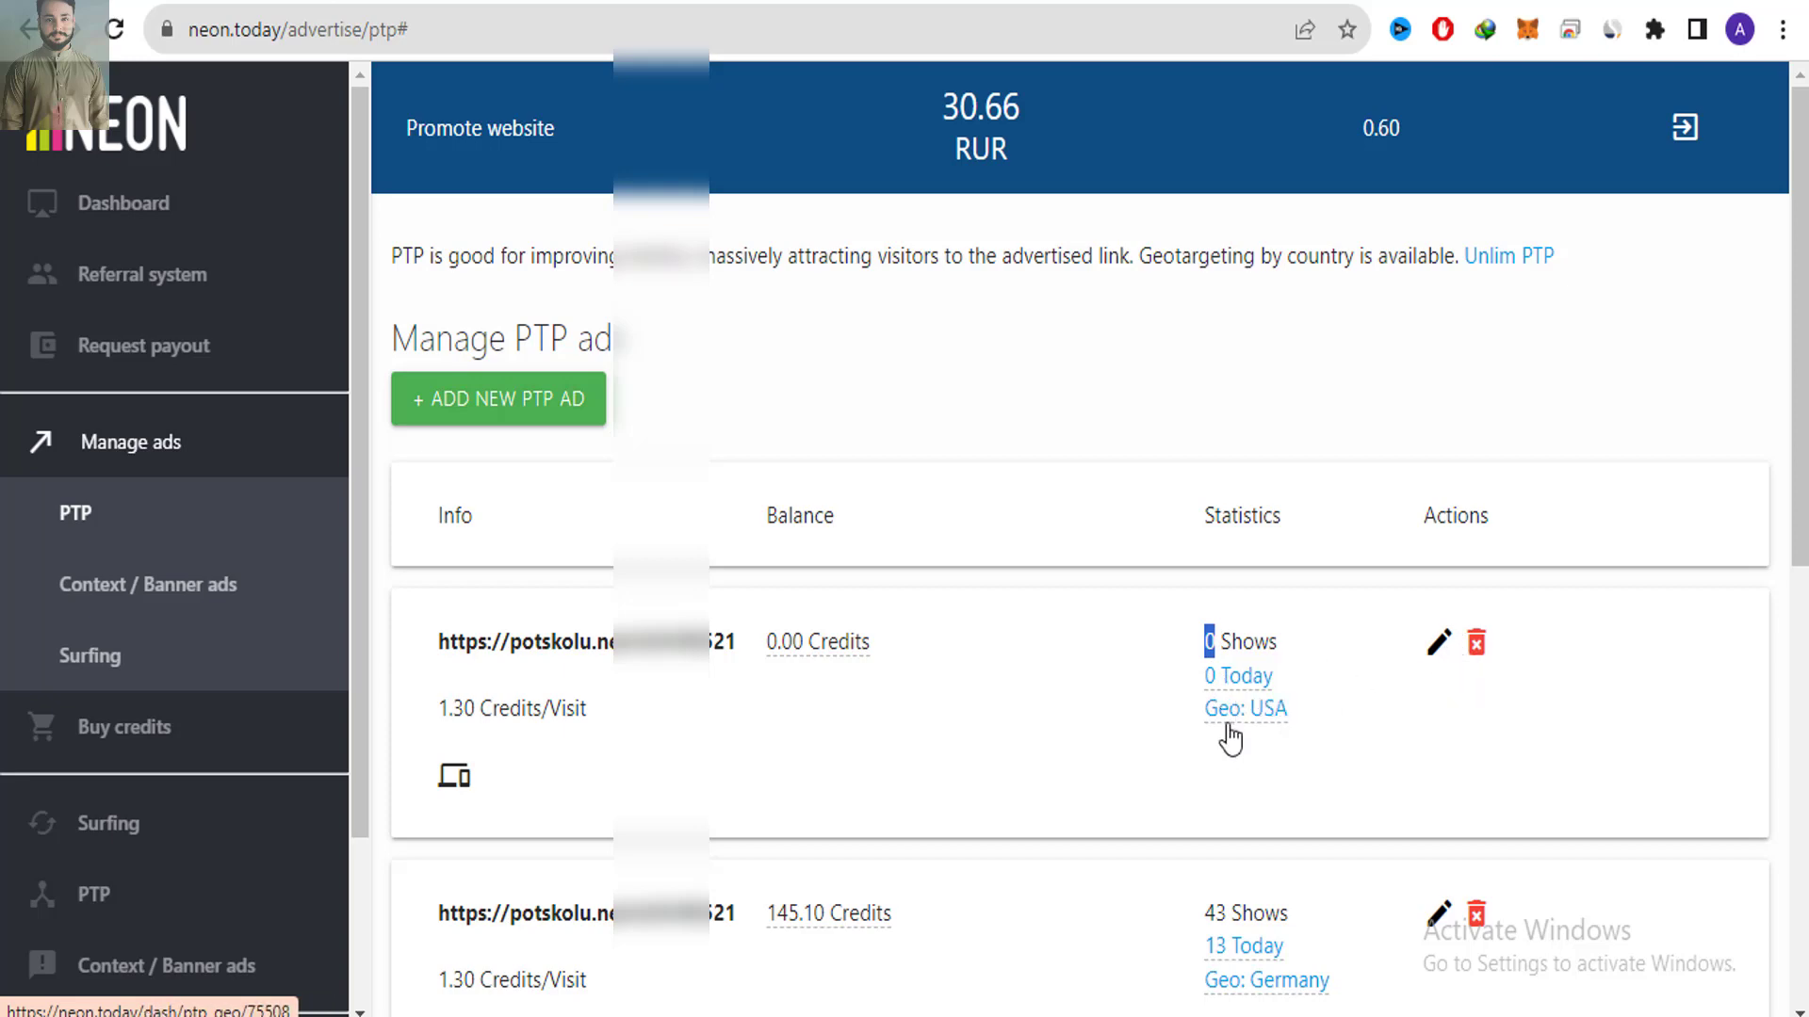
drag(1799, 445, 1804, 657)
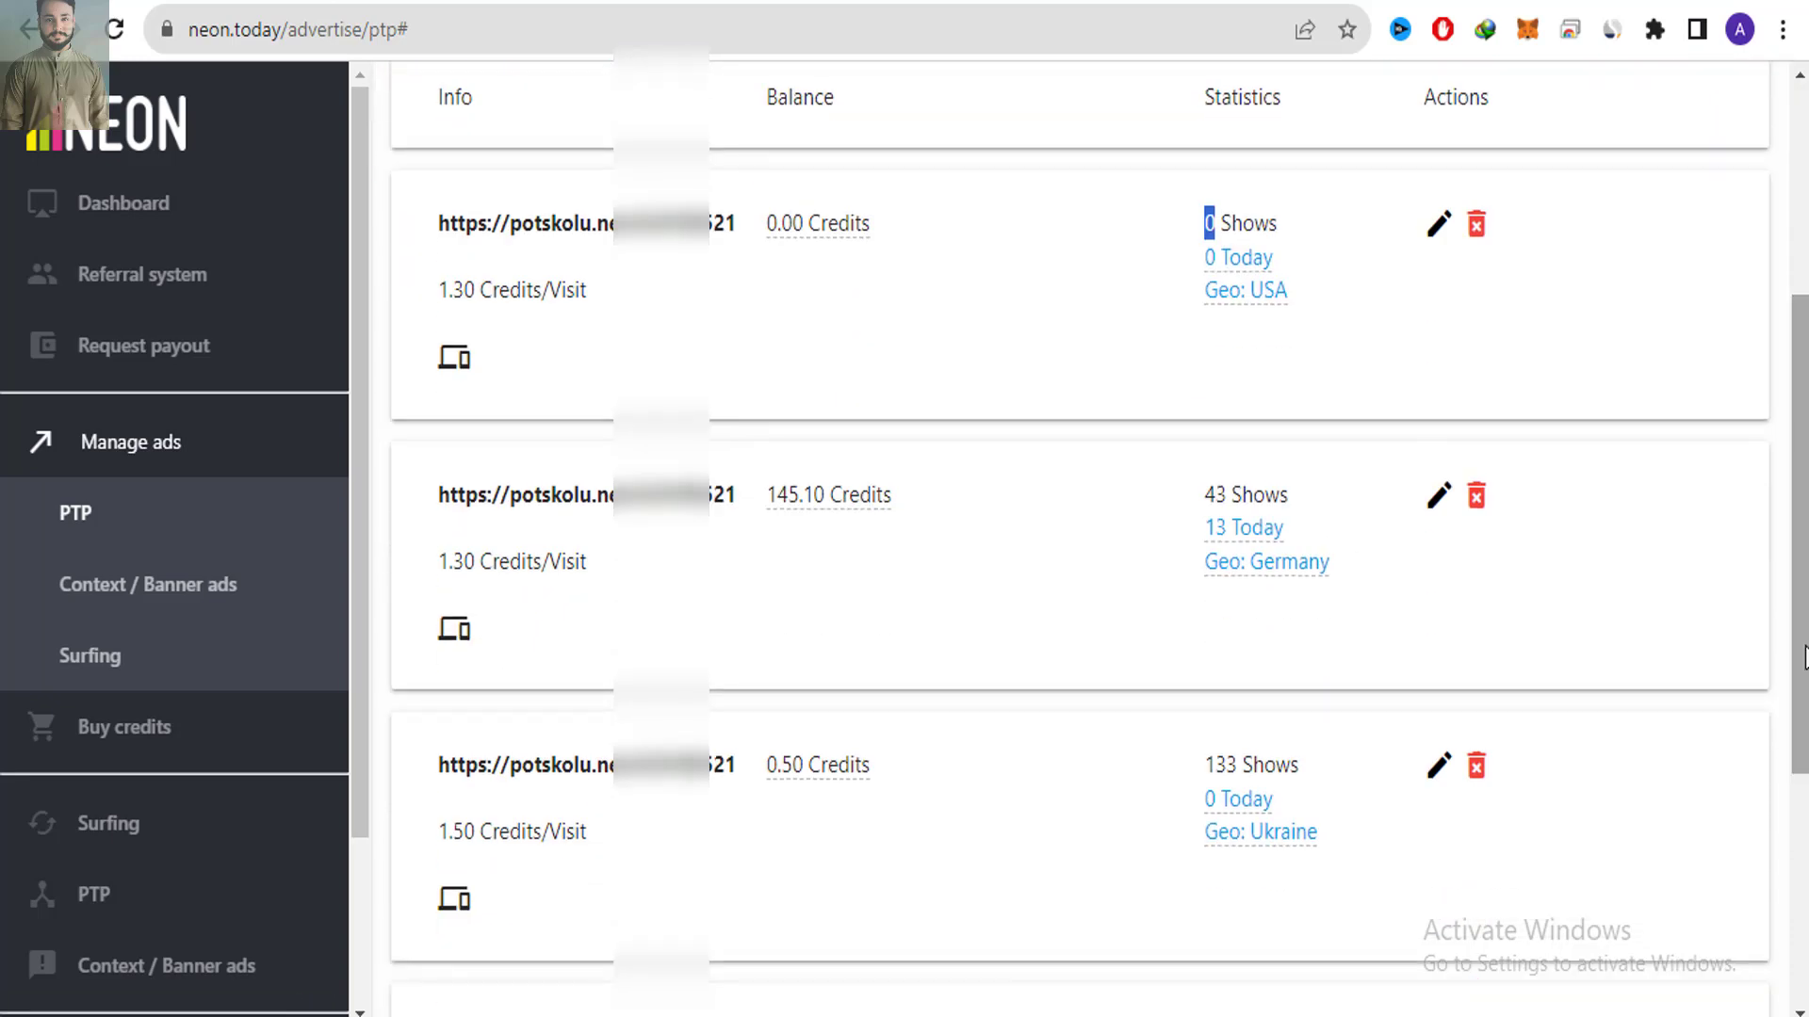
scroll(1804, 656, down, 3)
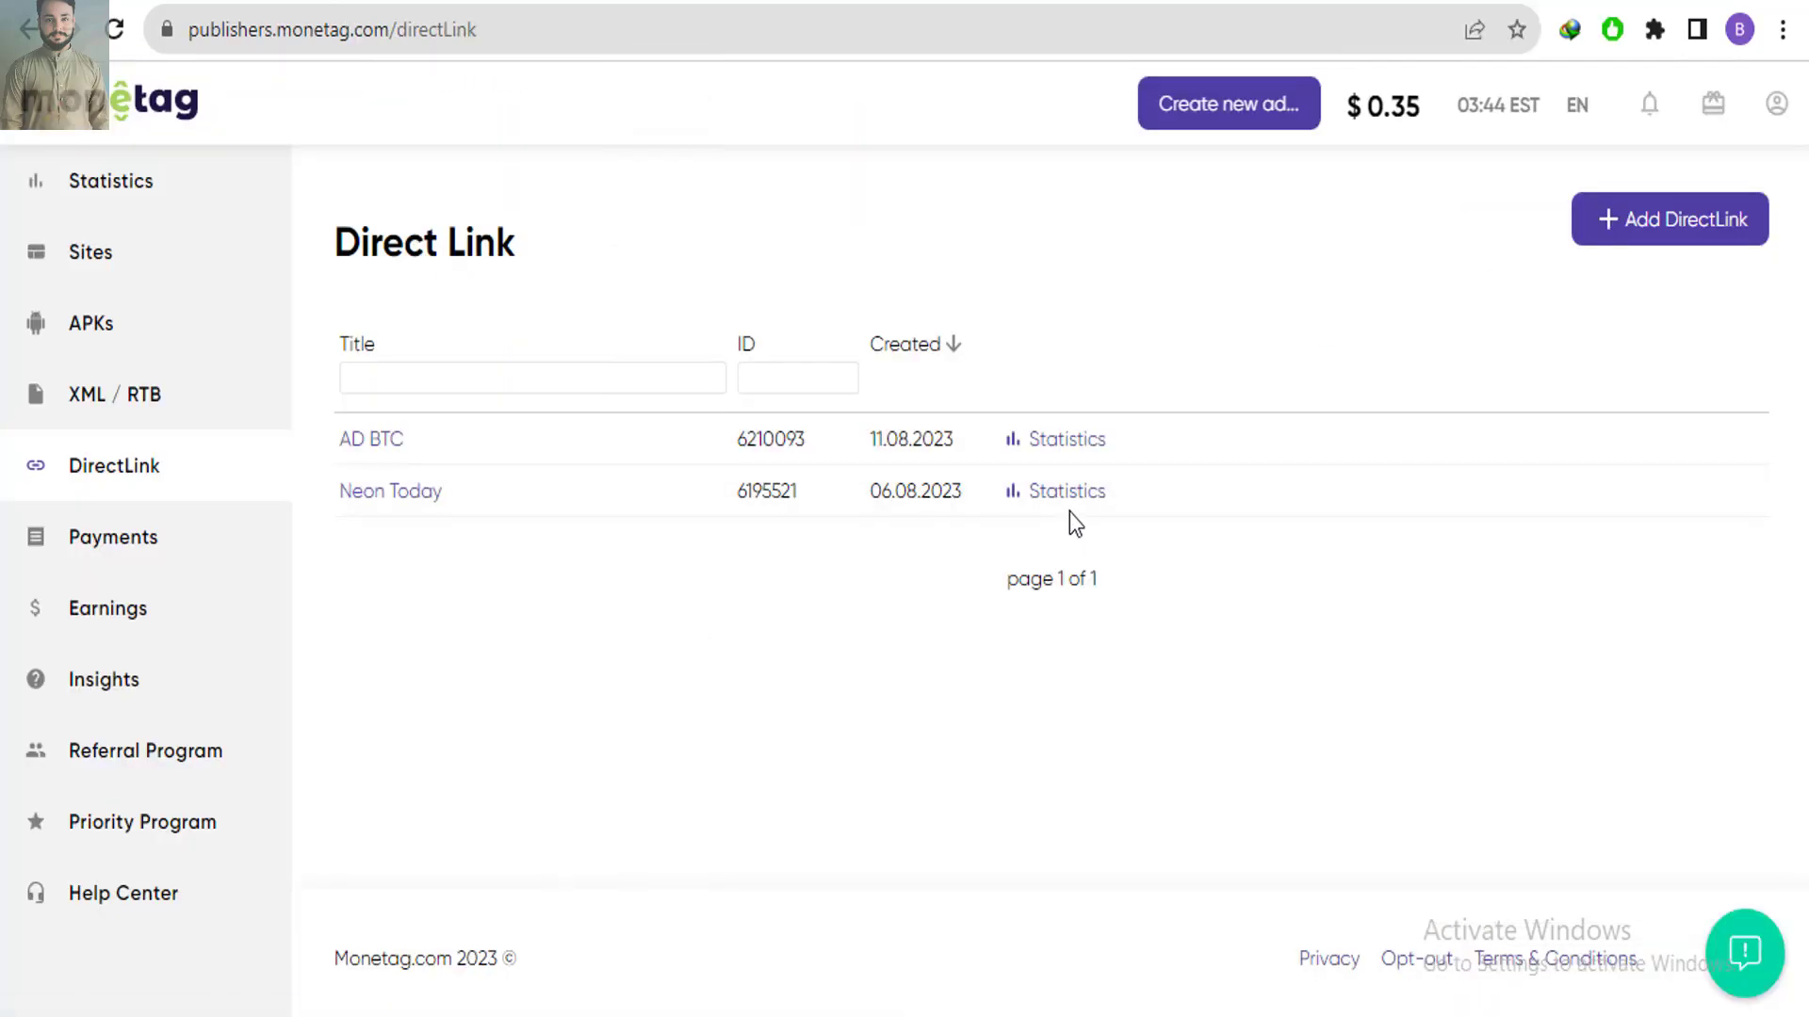
Open the Neon Today direct link's statistics by country, sort them by highest CPM and examine Germany's CPM
click(1067, 507)
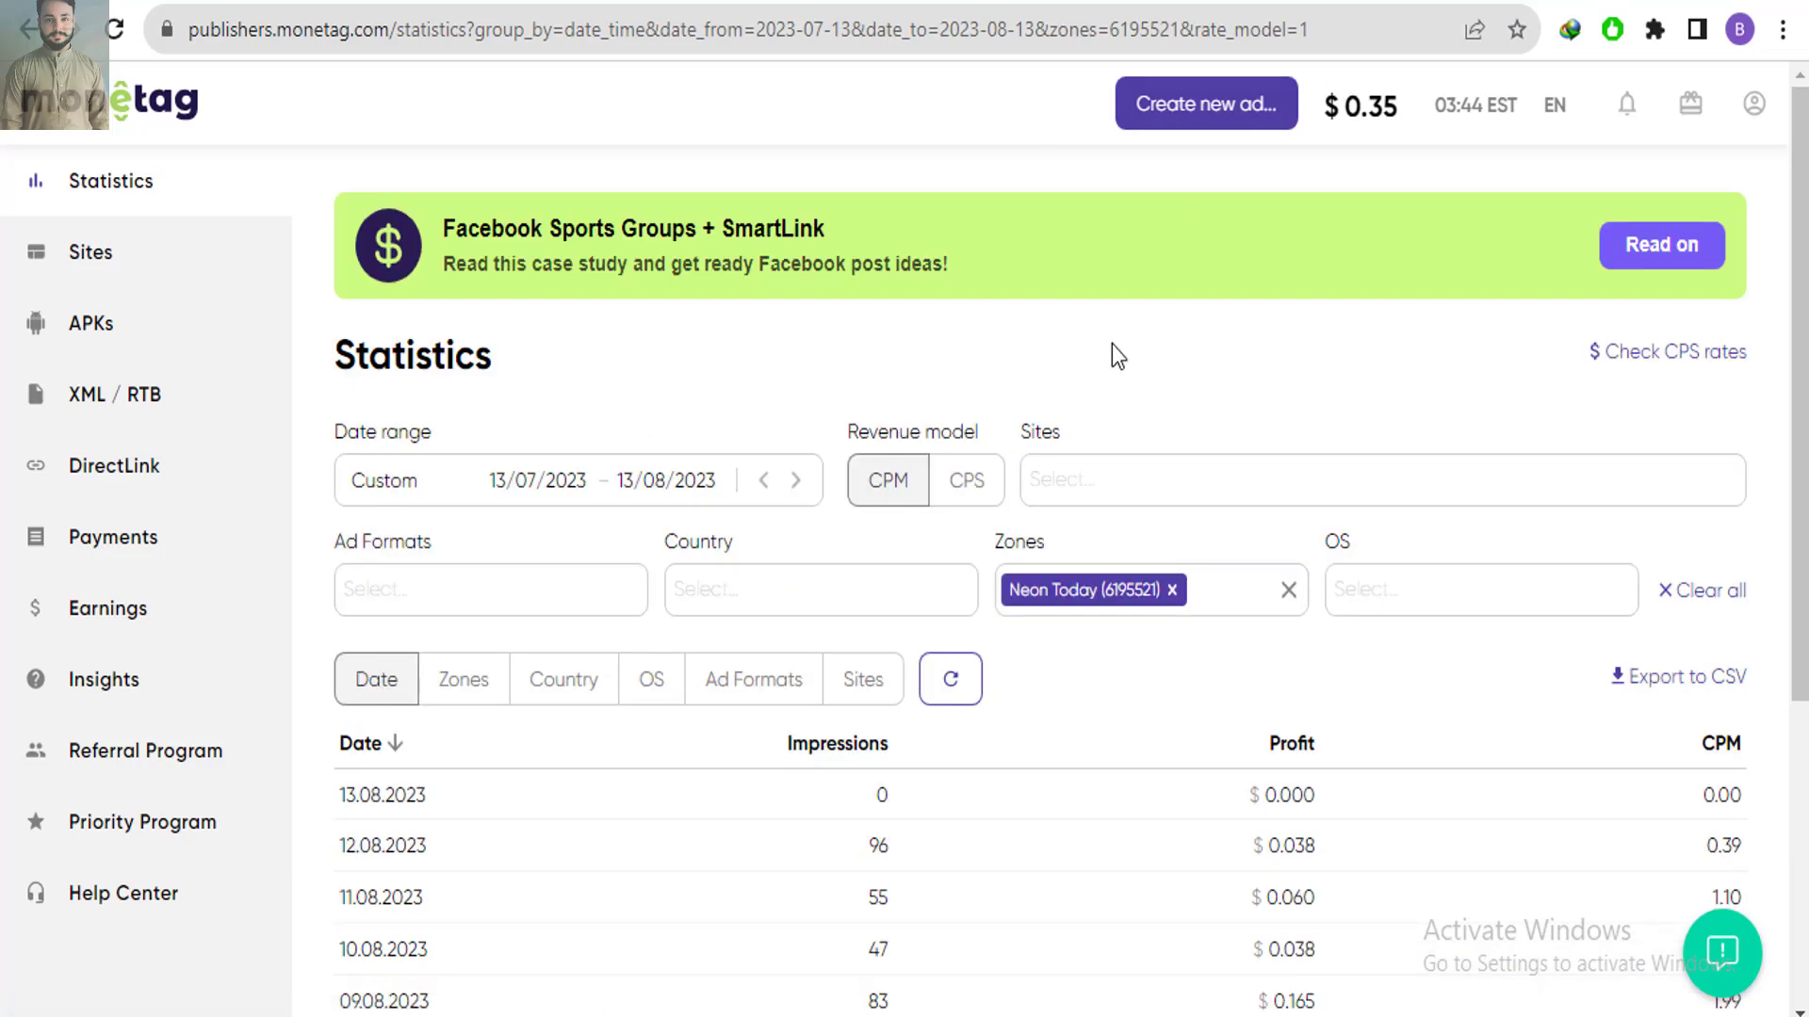
scroll(1117, 356, down, 4)
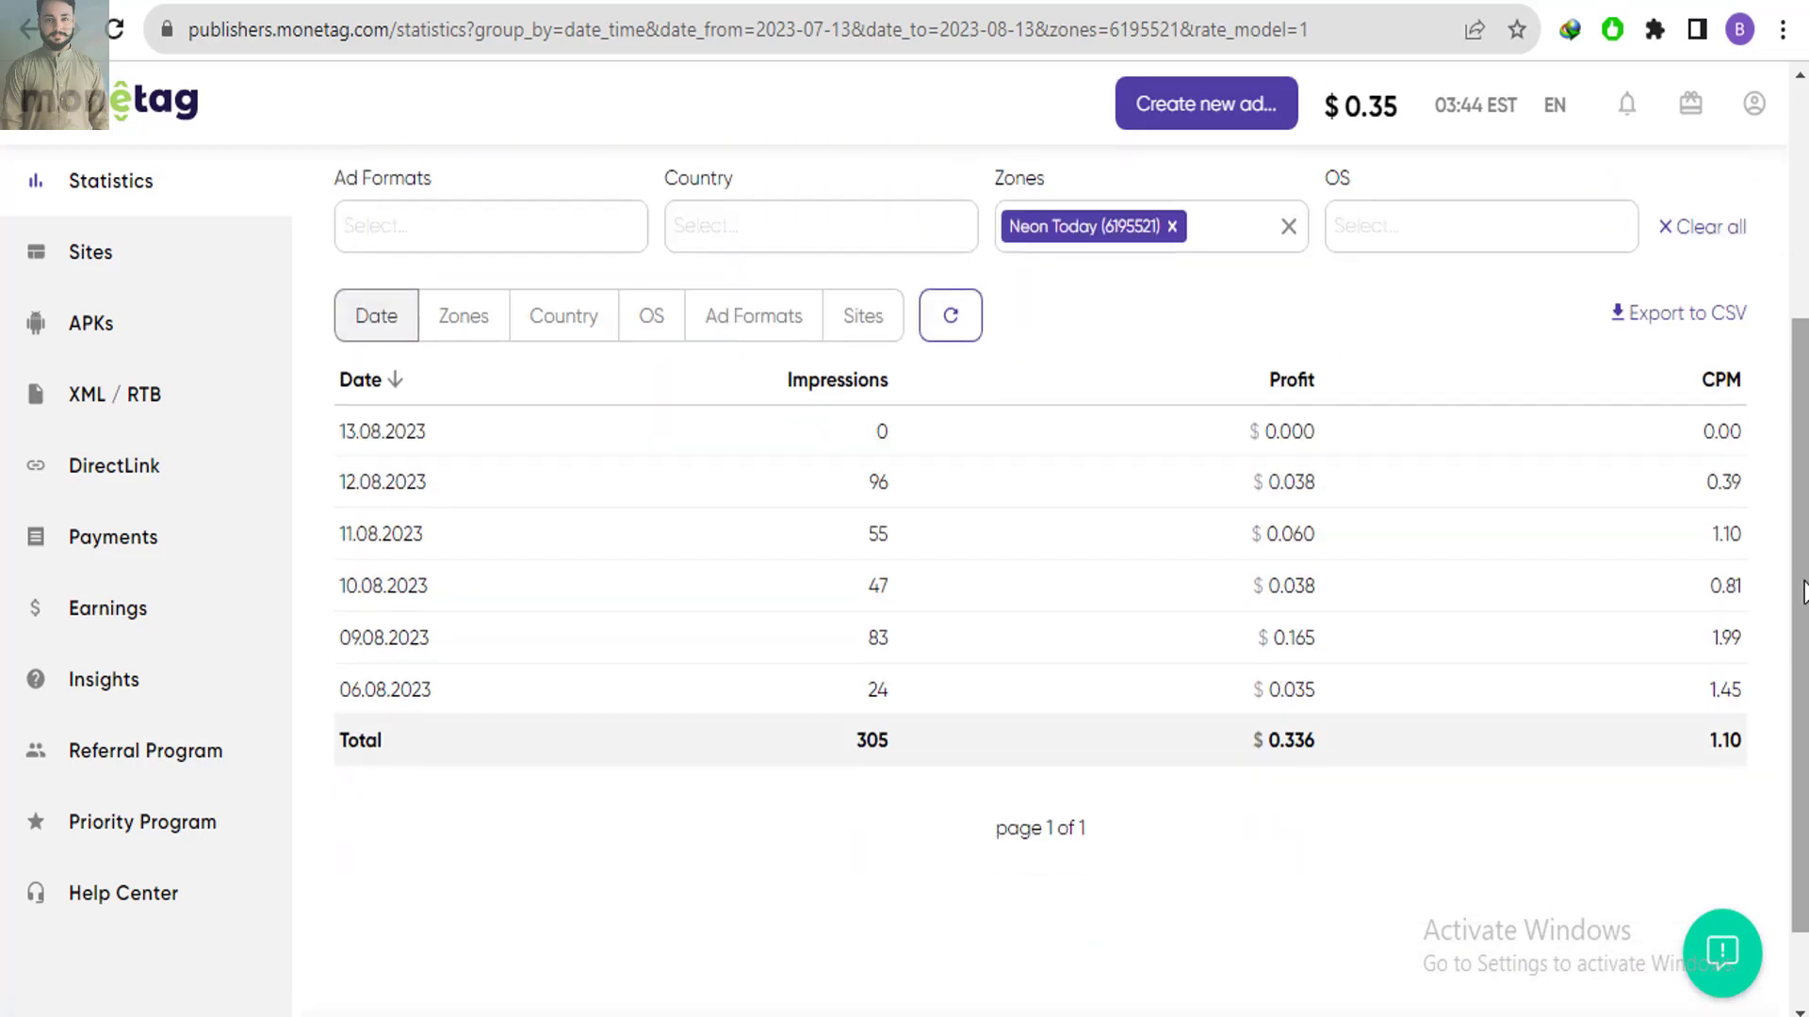
click(549, 341)
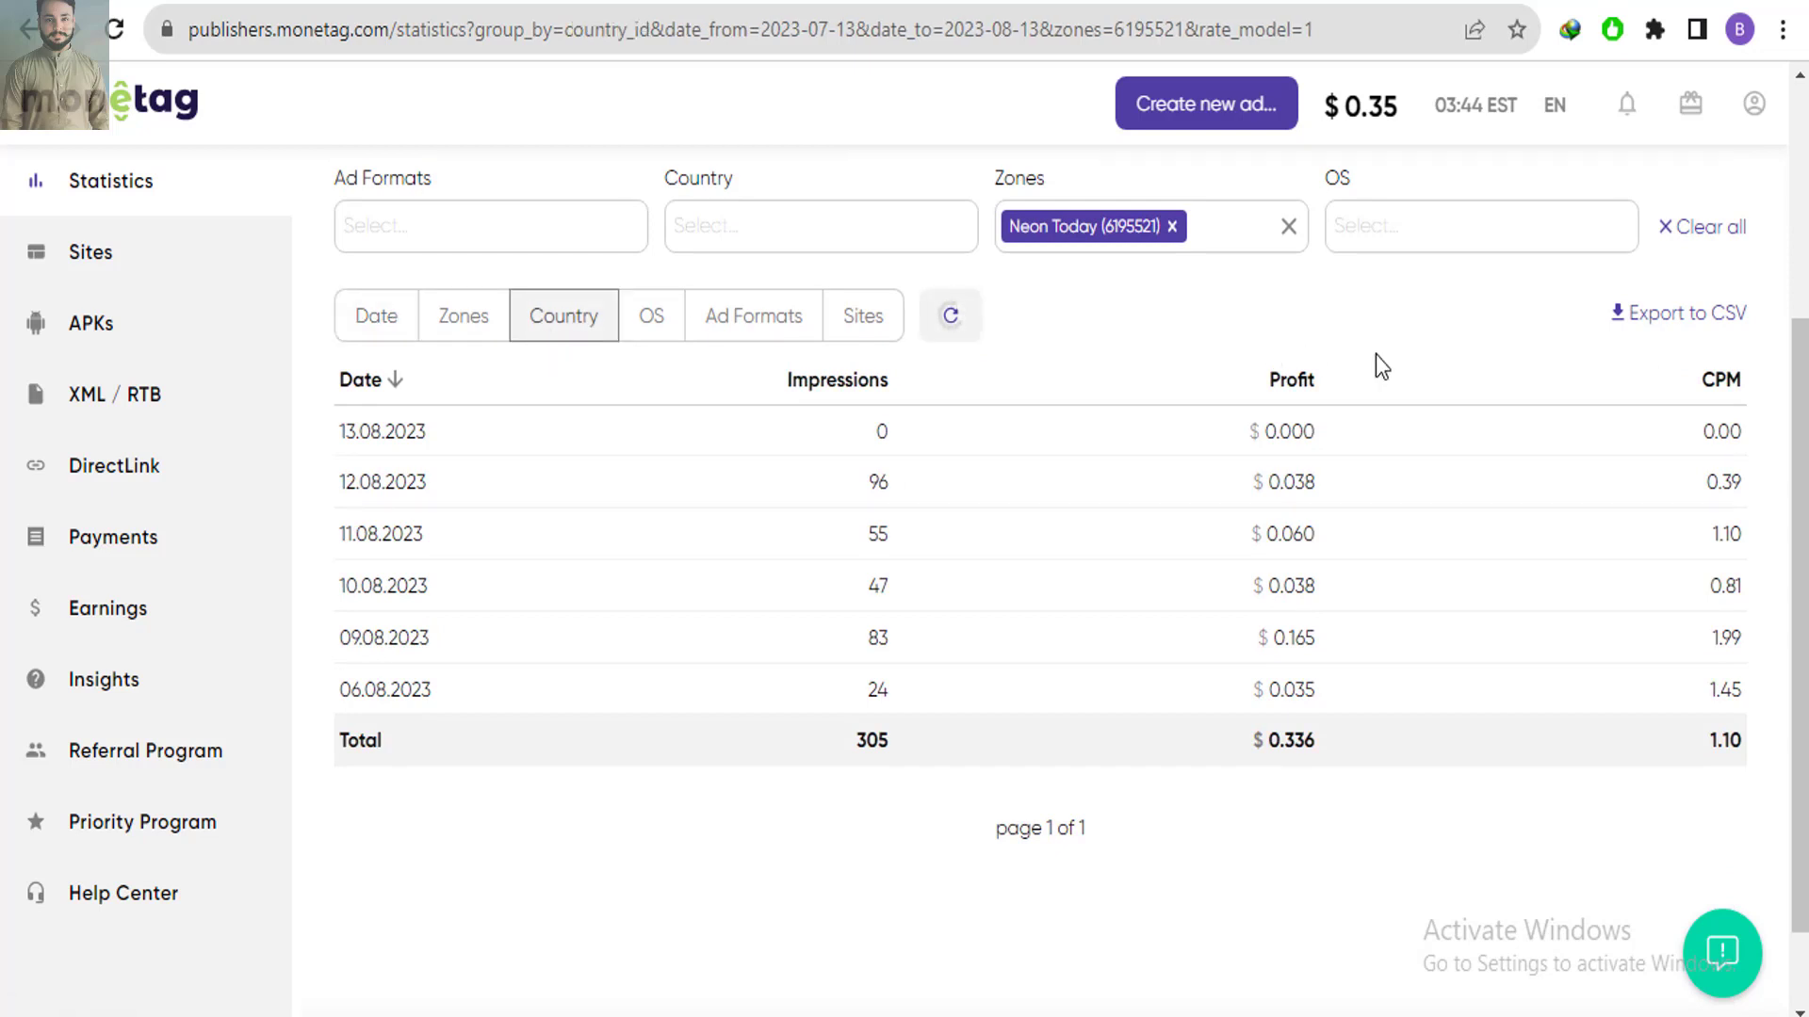
click(1730, 386)
click(1730, 387)
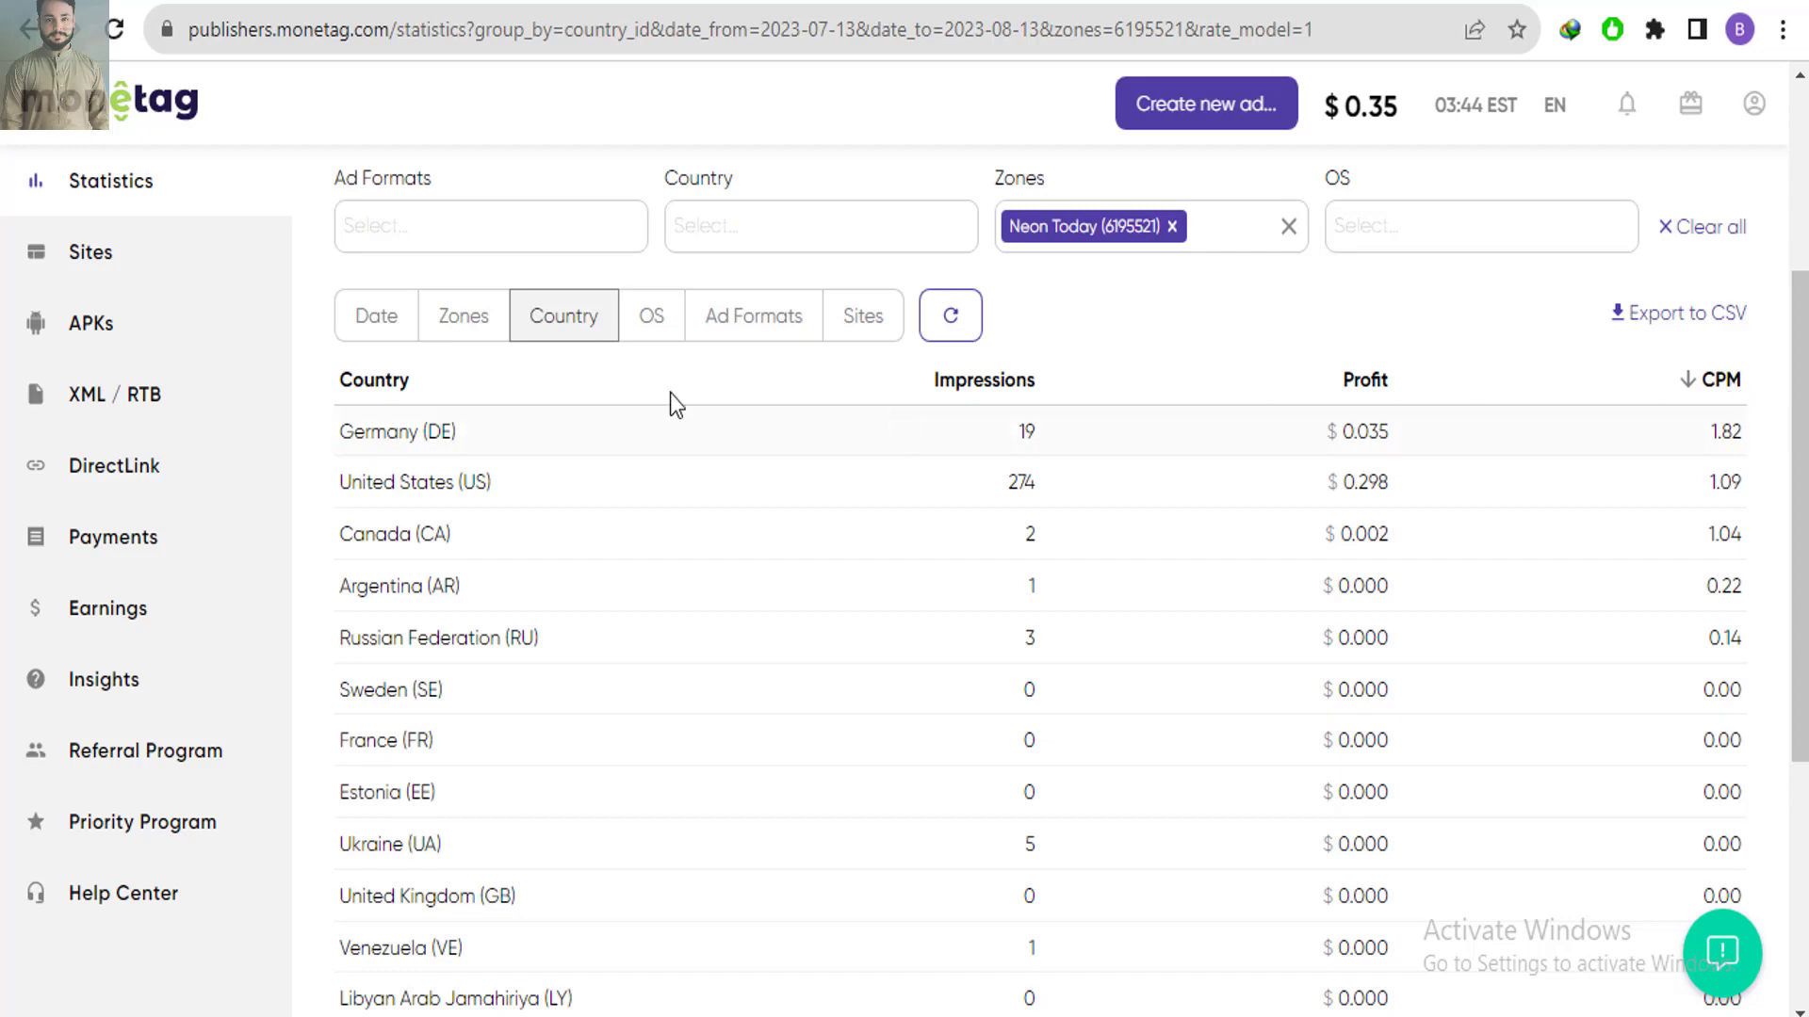
drag(1708, 435, 1743, 438)
Sort the country statistics by highest profit and examine the United States' profit, impressions and CPM
click(1387, 381)
click(1389, 381)
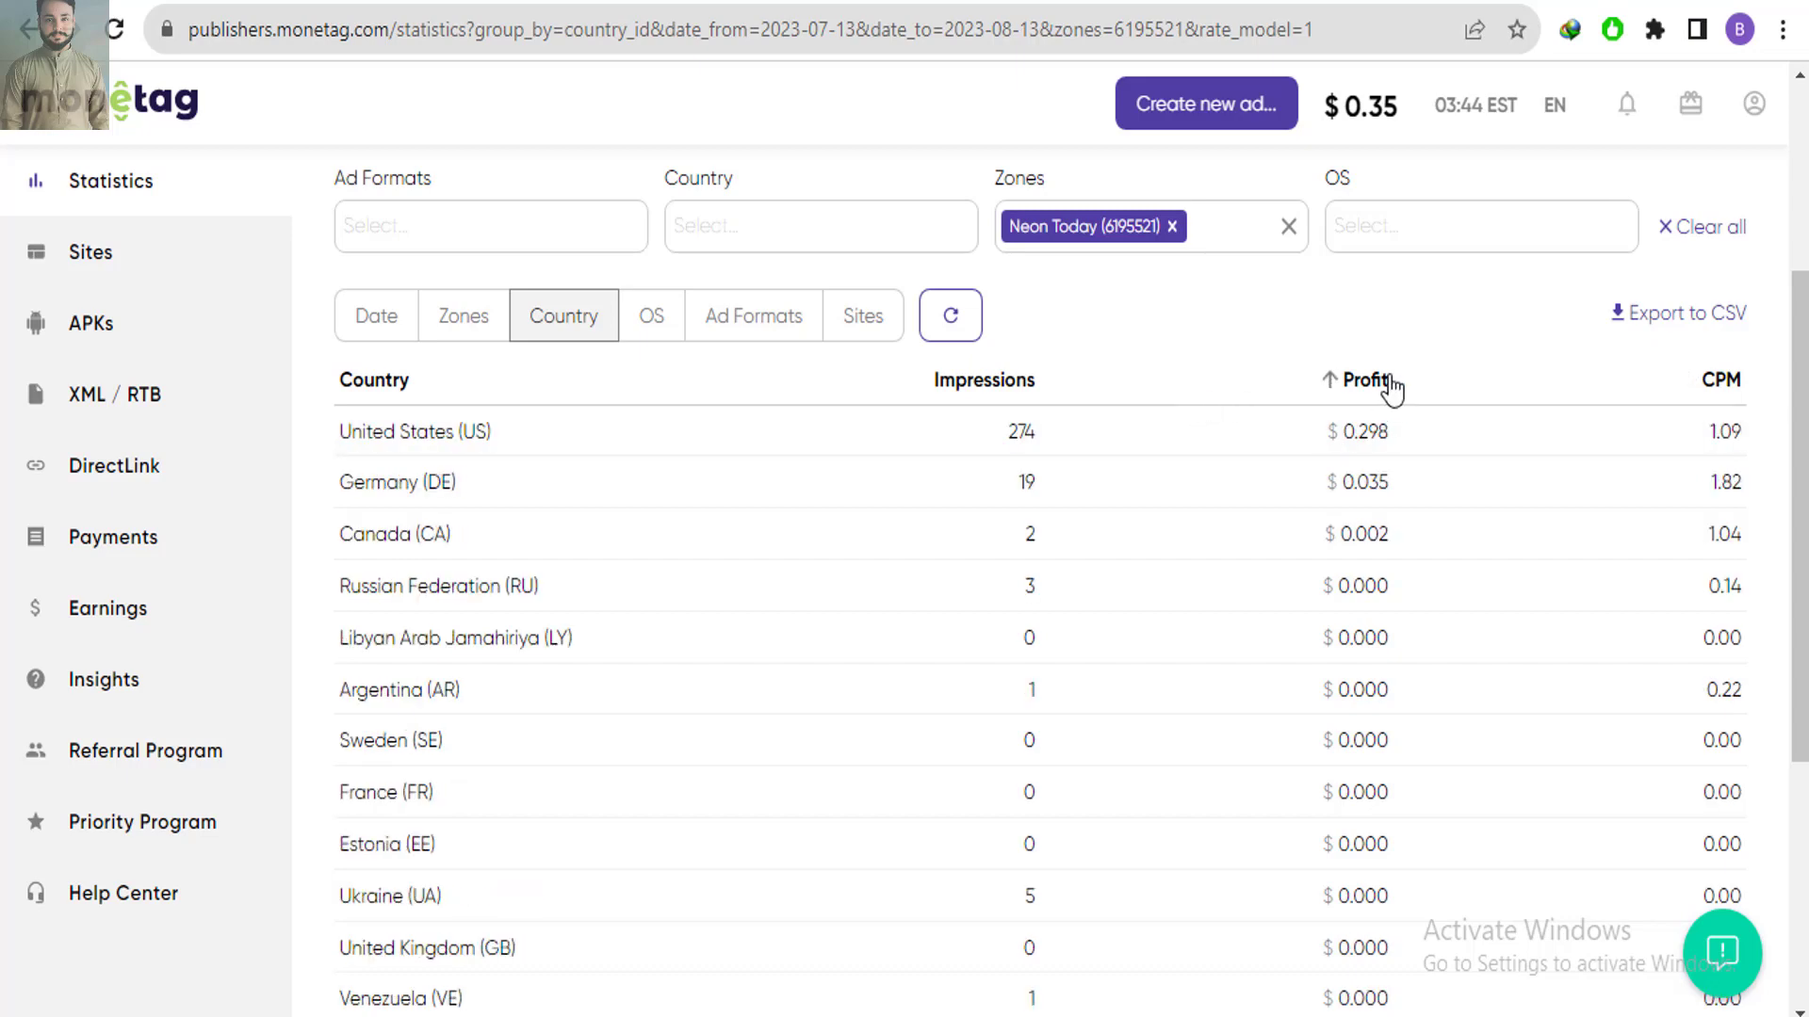
drag(1341, 431, 1378, 432)
drag(1010, 431, 1036, 434)
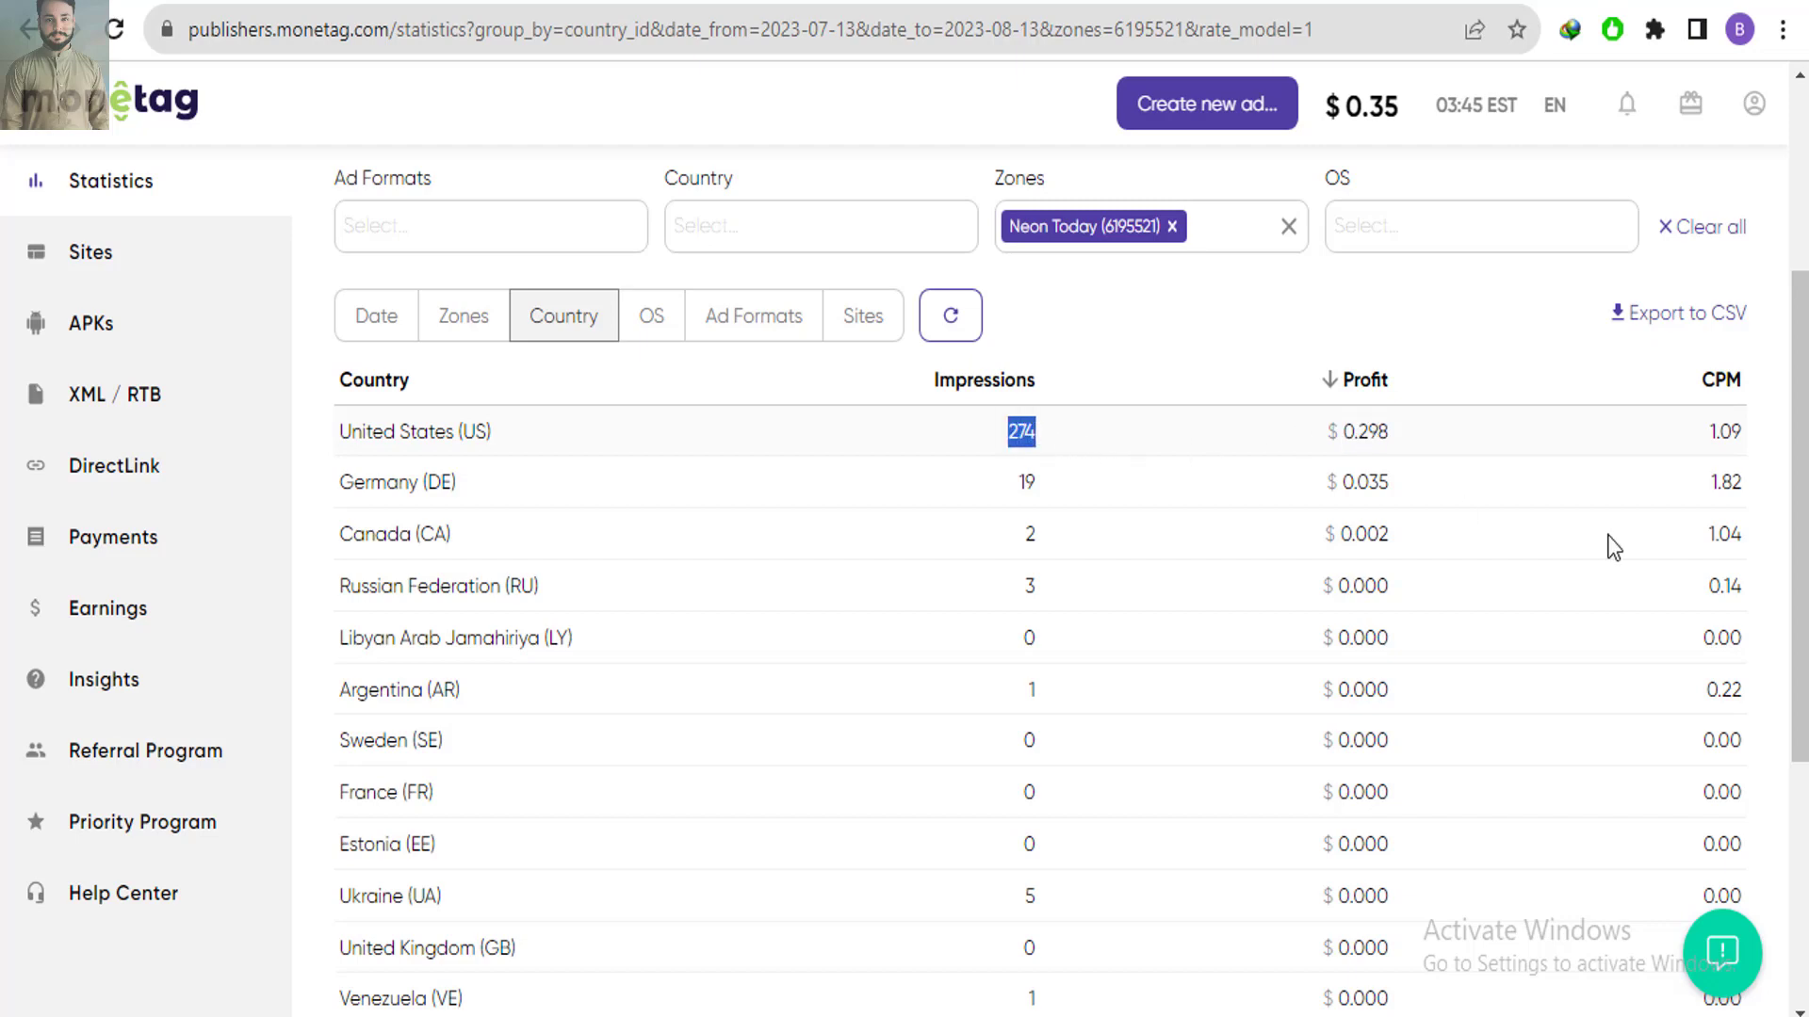
drag(1744, 432, 1705, 433)
click(1409, 304)
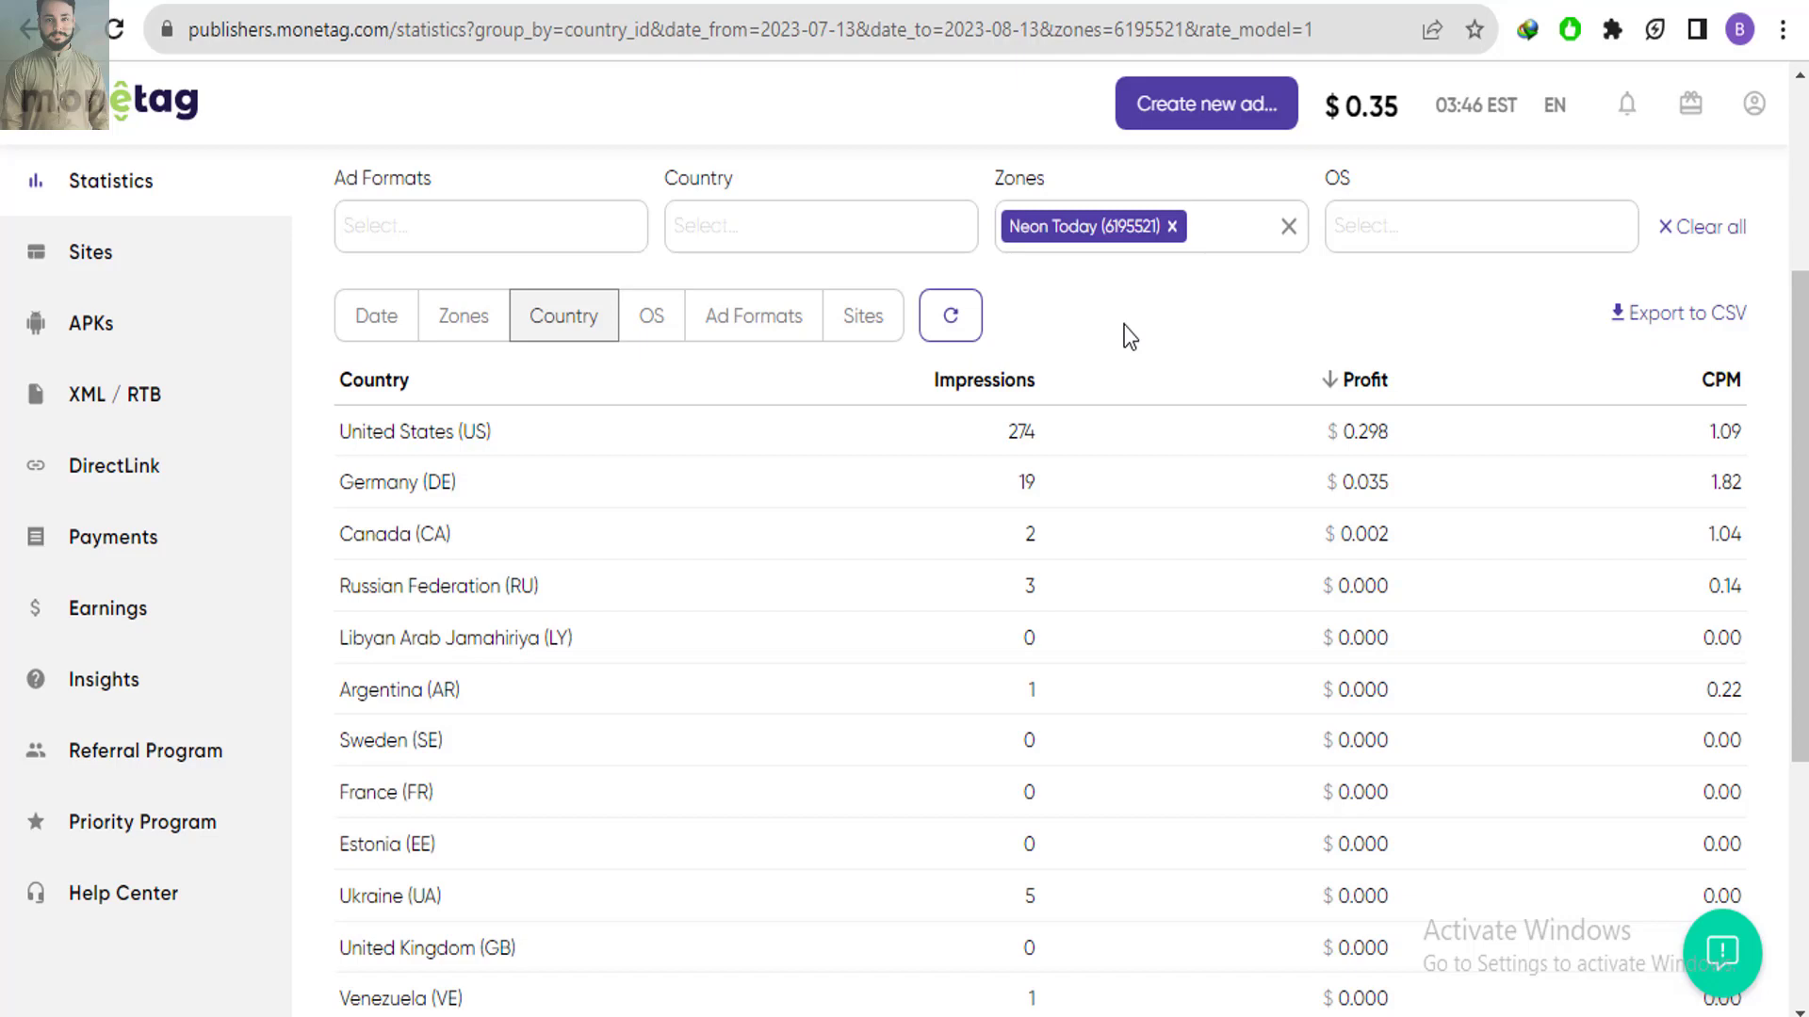
View the Neon Today statistics by zone and by operating system, and examine Android's CPM
click(489, 321)
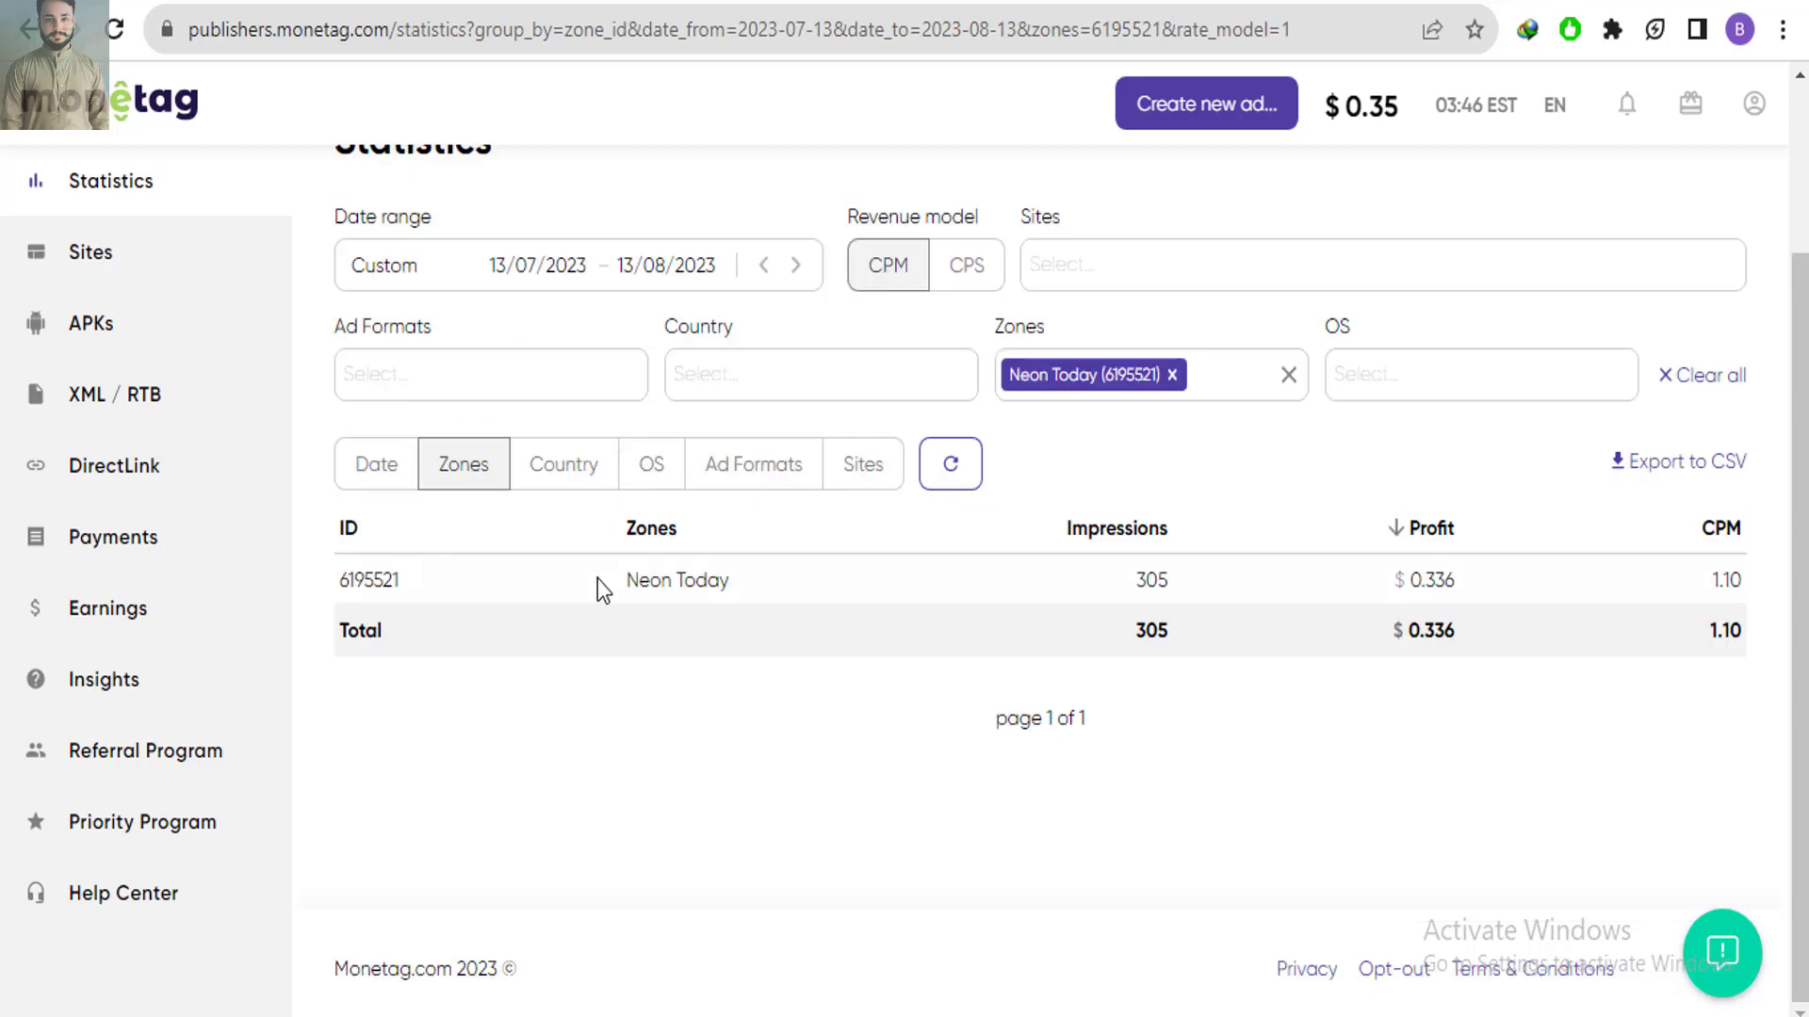
click(646, 468)
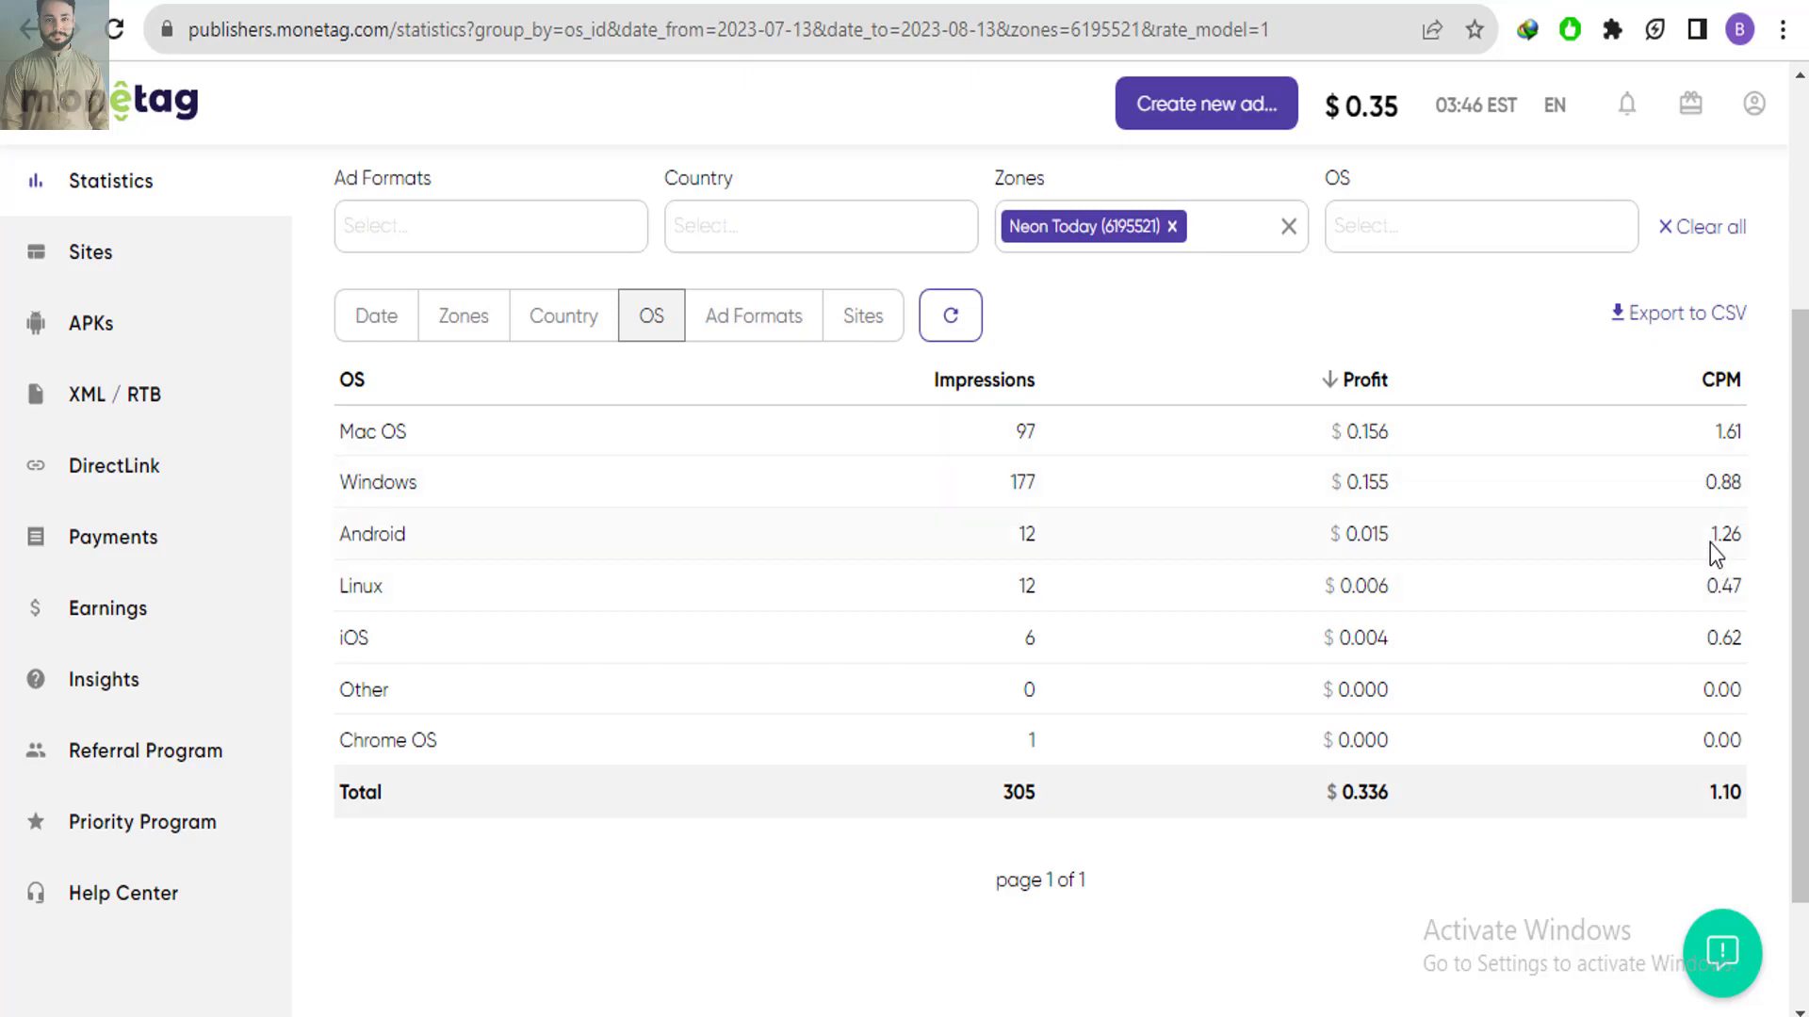
drag(1709, 542, 1744, 551)
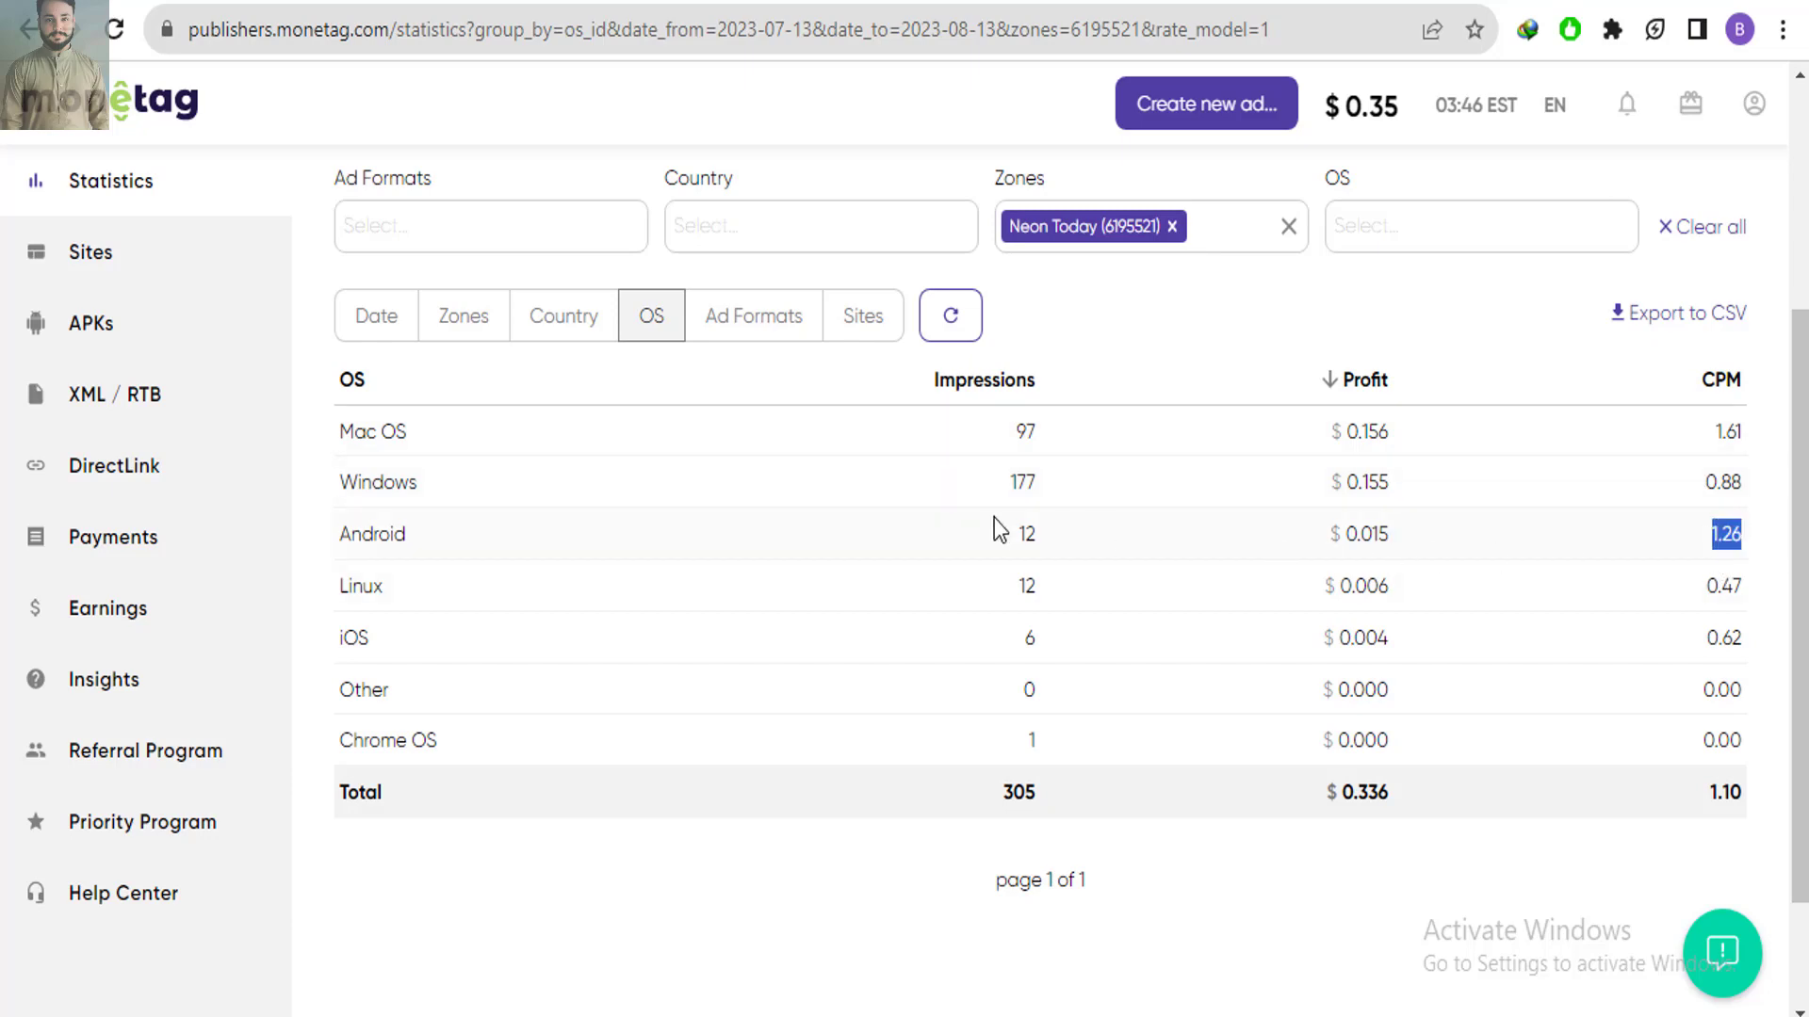